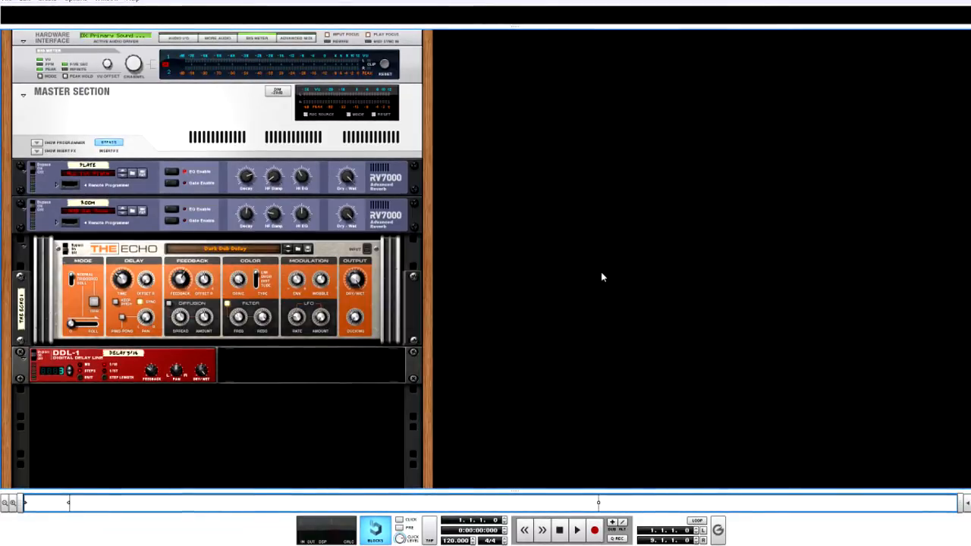
- Add a Thor Polysonic Synthesizer to the rack and initialize its patch
scroll(600, 231, down, 1)
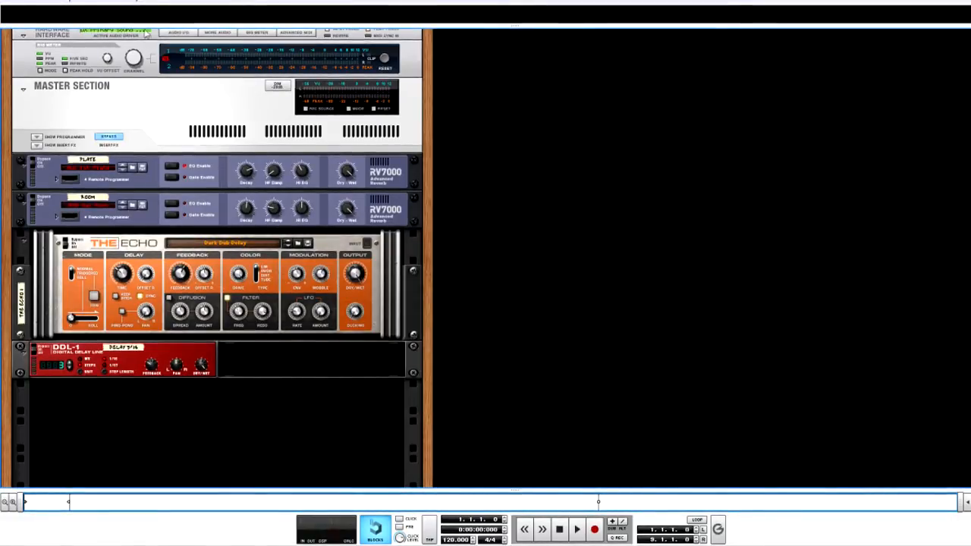
click(56, 2)
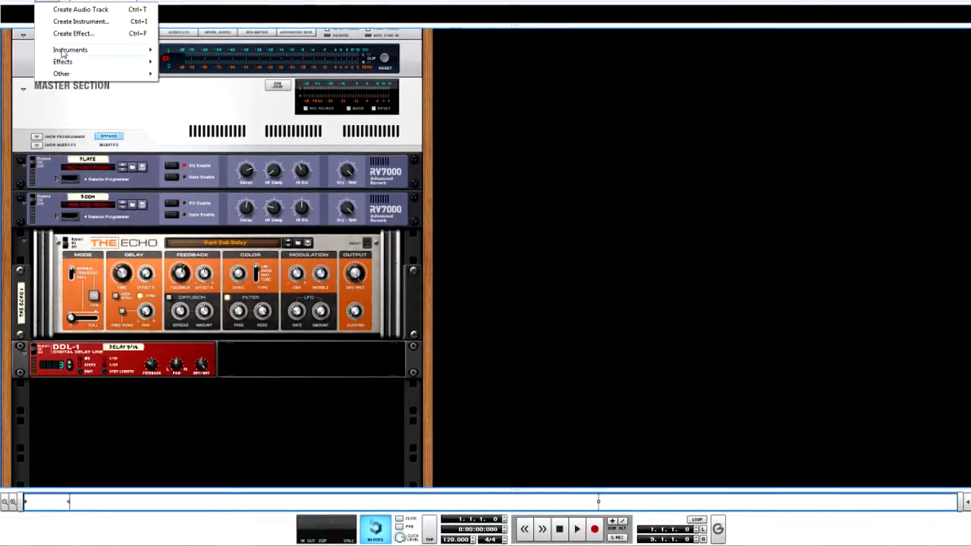
mouse_move(106, 49)
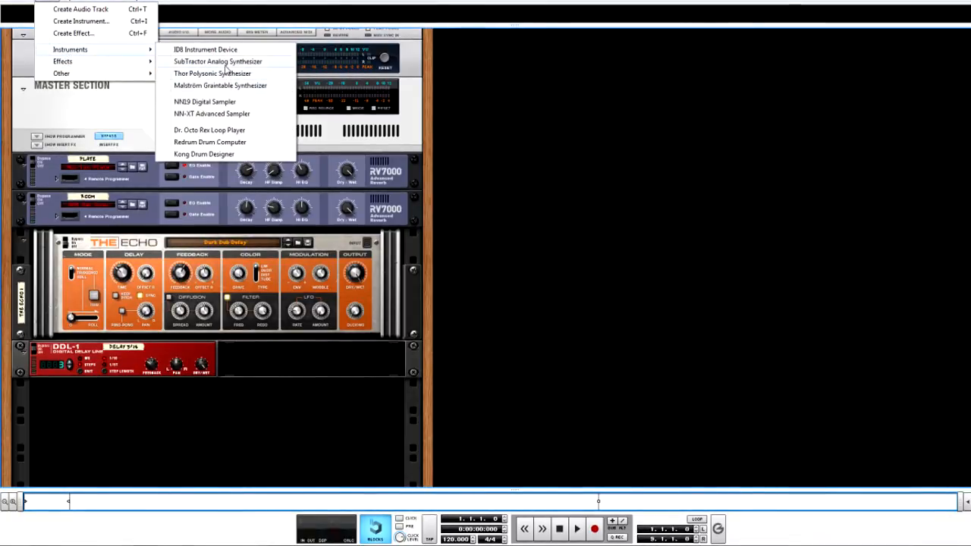
click(228, 74)
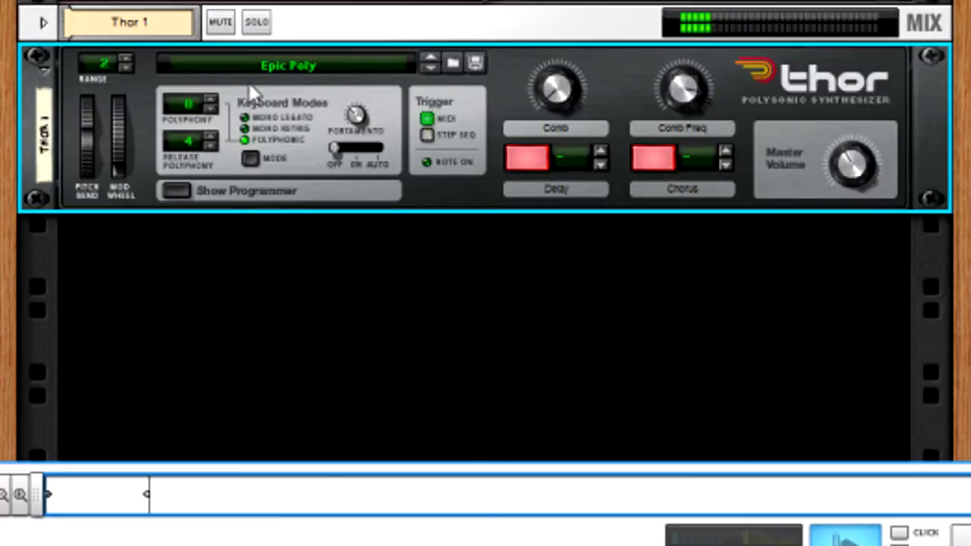
right_click(503, 81)
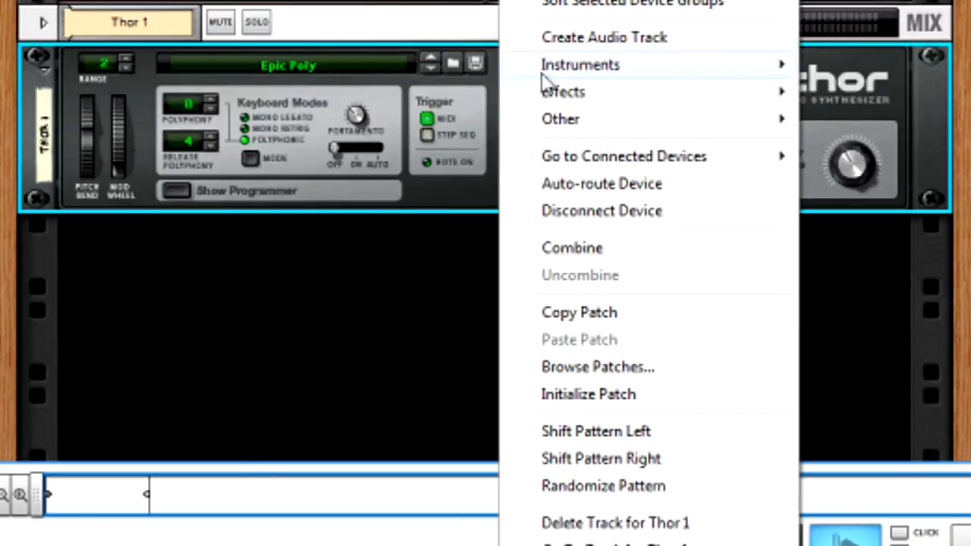
click(558, 398)
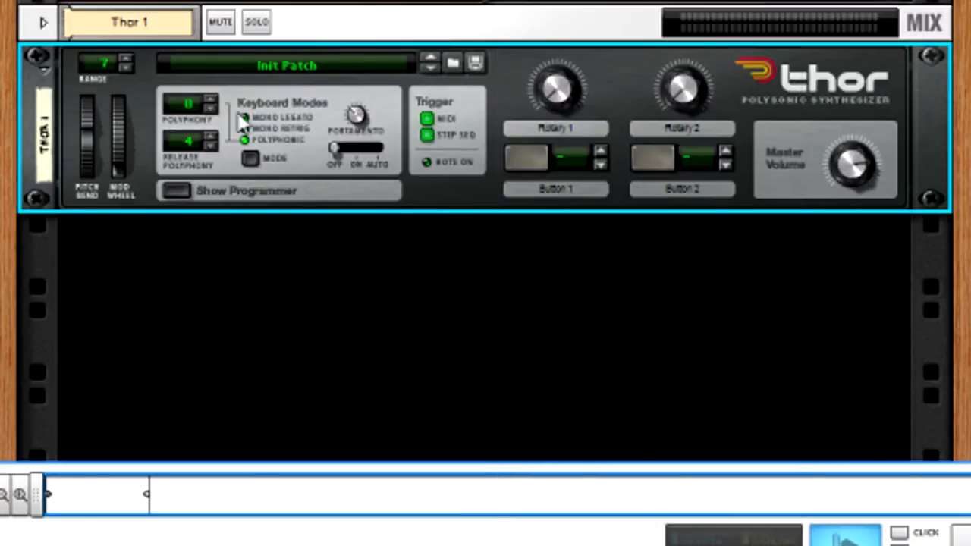
- Test Thor's pitch bend wheel in both directions and set its pitch bend range to 12
click(175, 191)
drag(89, 137, 87, 182)
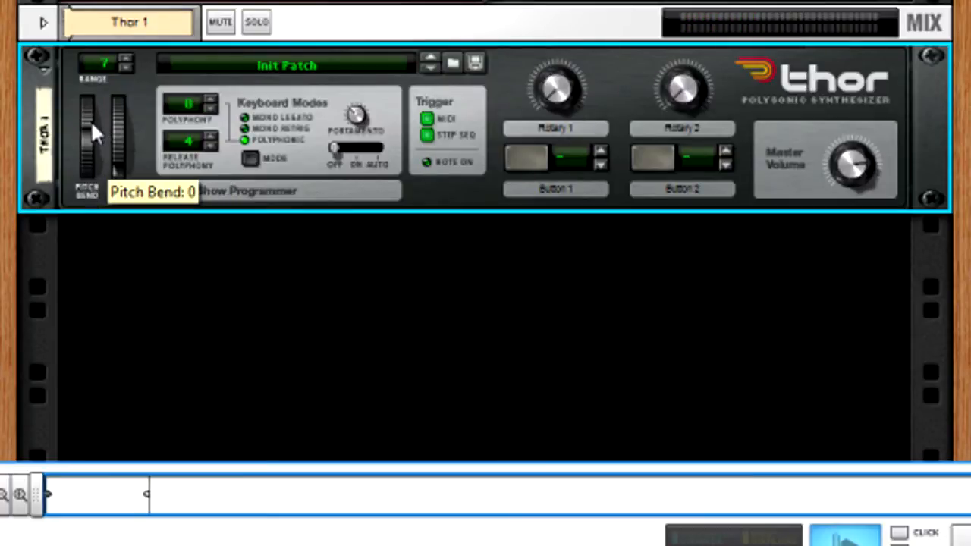
drag(91, 126, 90, 48)
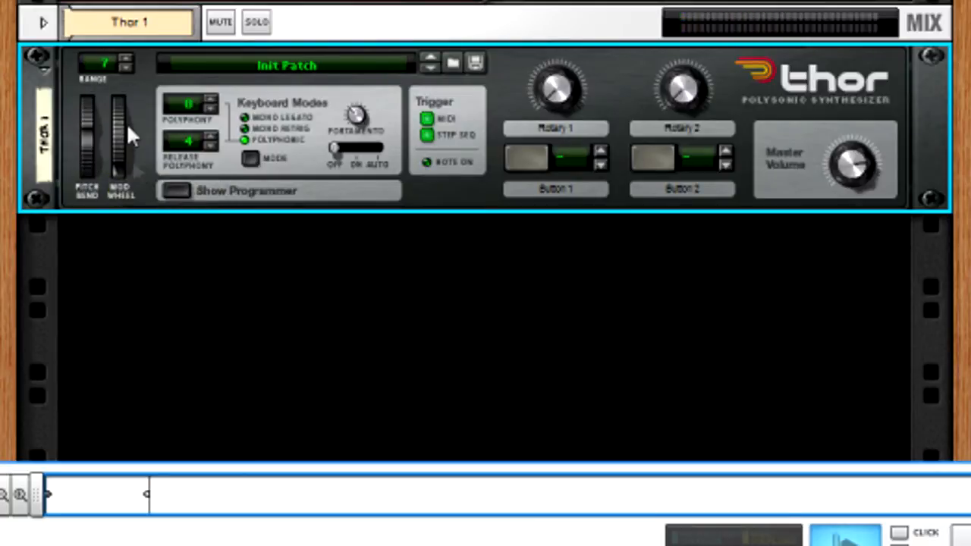
click(121, 59)
click(121, 59)
click(122, 59)
mouse_move(109, 61)
mouse_down()
mouse_move(109, 28)
mouse_move(115, 64)
mouse_up()
- Set polyphony and release polyphony to 1 and the keyboard mode to Mono Retrig
drag(214, 99, 200, 114)
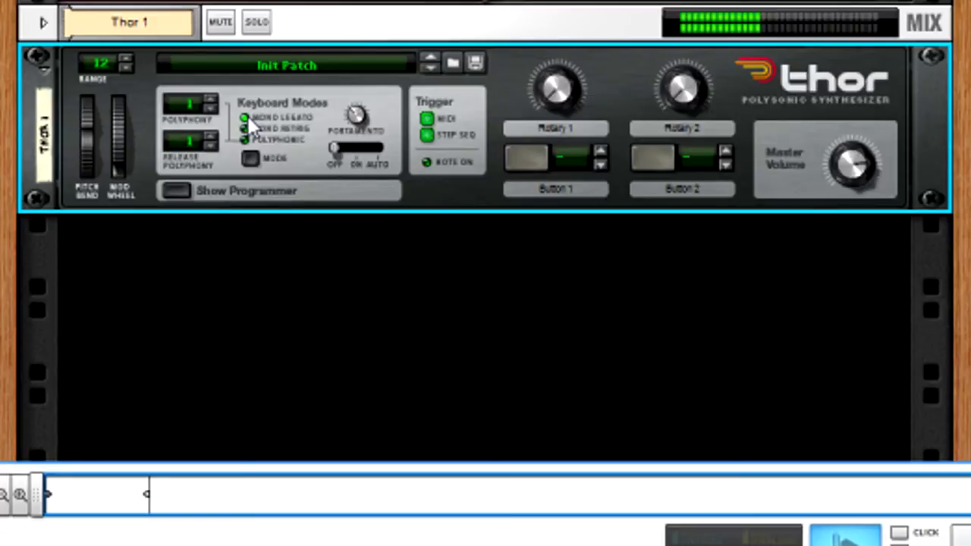
click(245, 129)
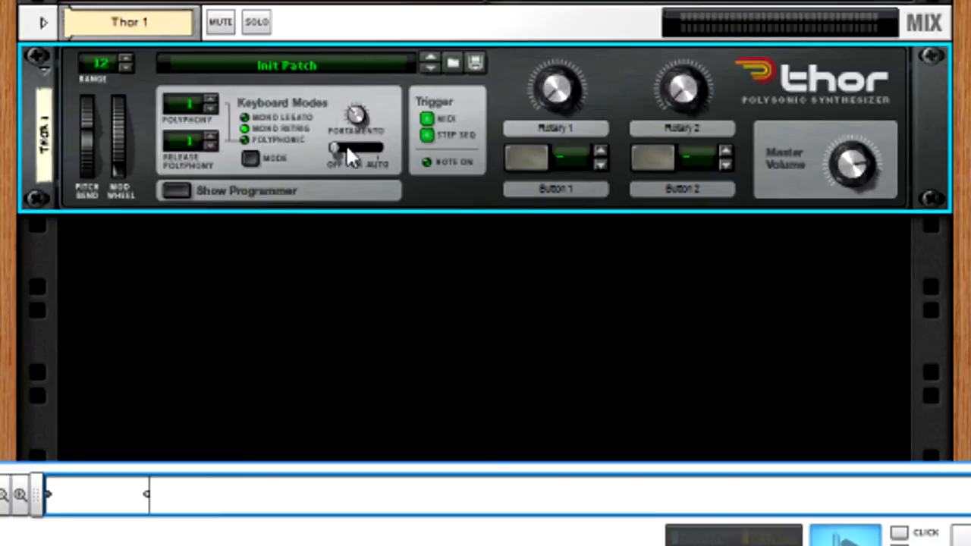
- Switch portamento to On and set its amount to 36
mouse_move(356, 129)
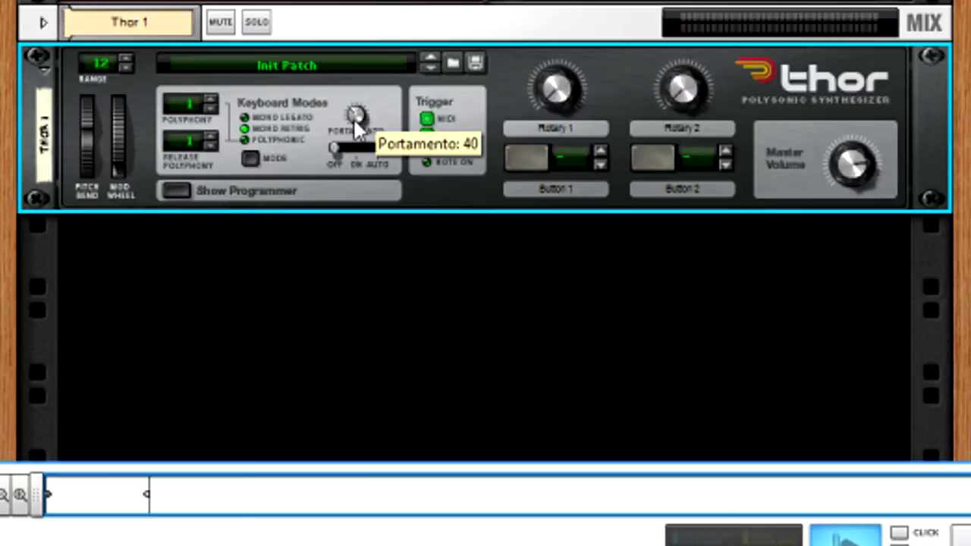
drag(334, 147, 357, 108)
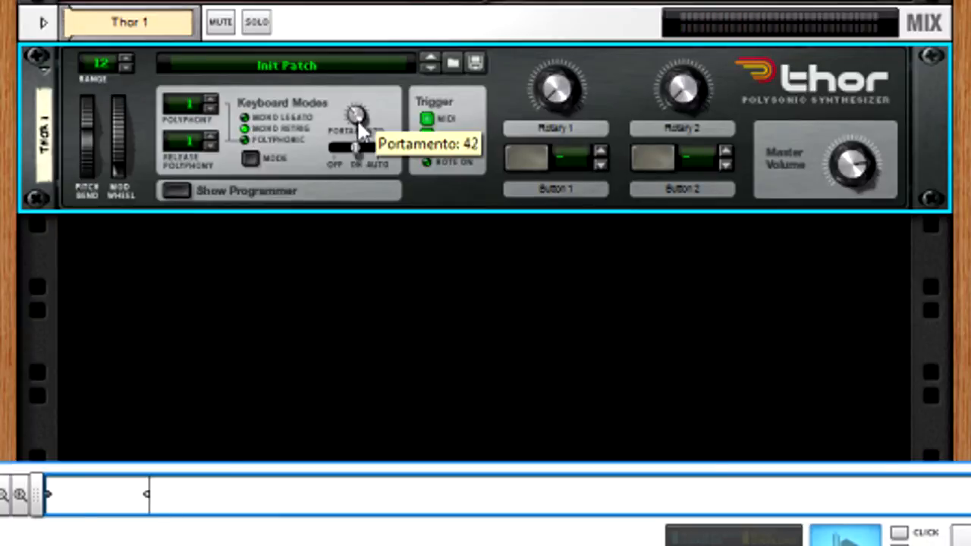
drag(357, 119, 357, 123)
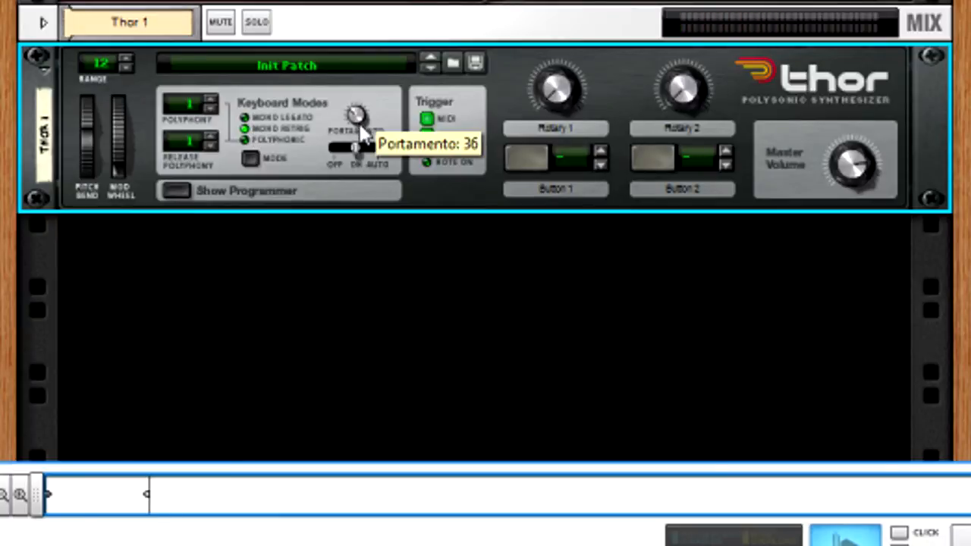
- Turn the MIDI note trigger off and back on
click(434, 115)
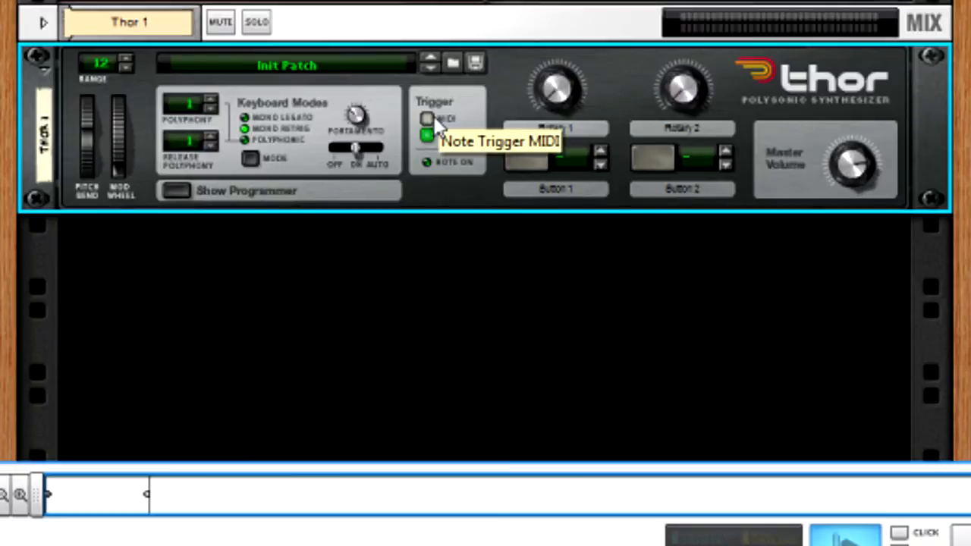
click(431, 116)
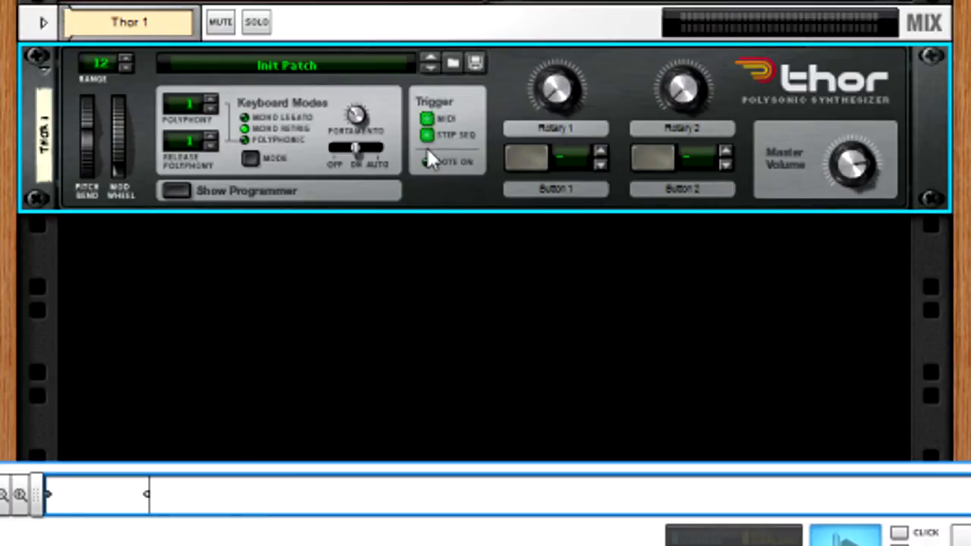
- Show Thor's programmer to look over its sections and turn off the Step Seq note trigger
click(186, 186)
scroll(402, 327, down, 2)
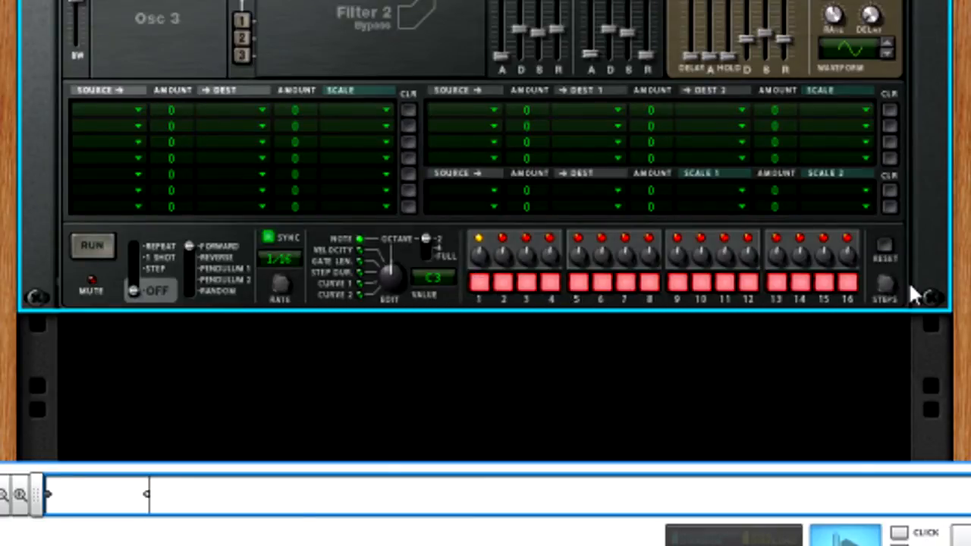
scroll(611, 284, up, 5)
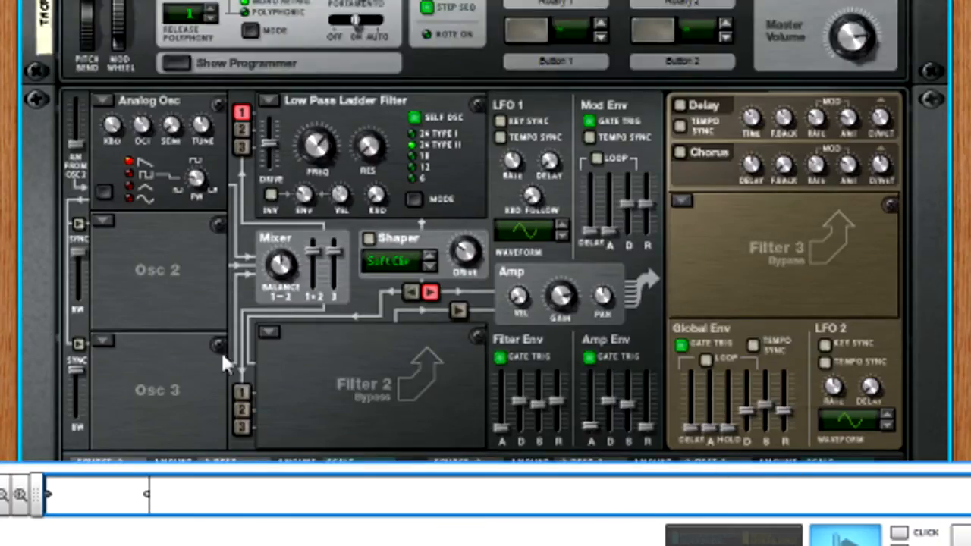
scroll(576, 22, up, 2)
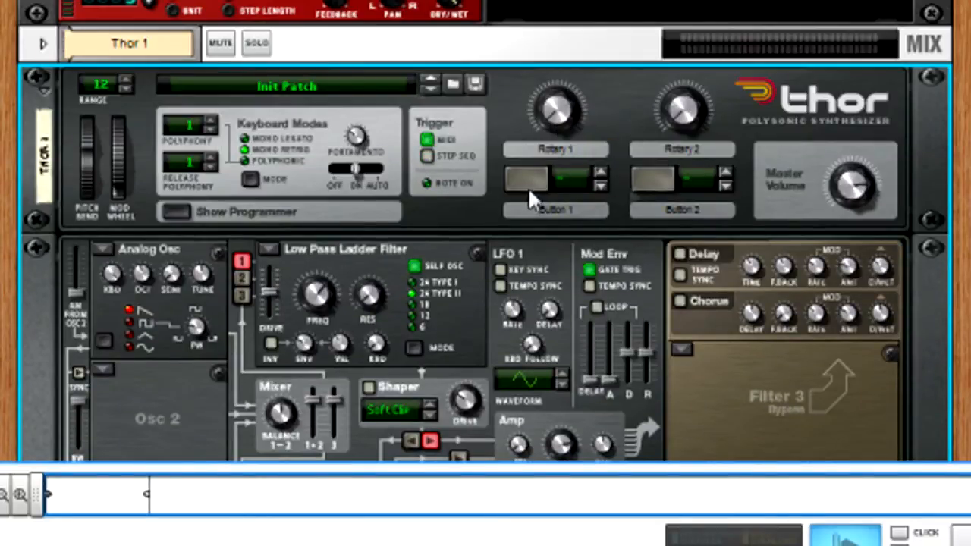
- Try out Button 2 with its note assignment selector and the Rotary 1 knob
click(730, 175)
click(729, 186)
click(729, 176)
click(729, 173)
click(730, 172)
click(729, 172)
click(728, 184)
click(728, 184)
click(728, 184)
click(728, 184)
click(726, 175)
click(658, 181)
click(727, 185)
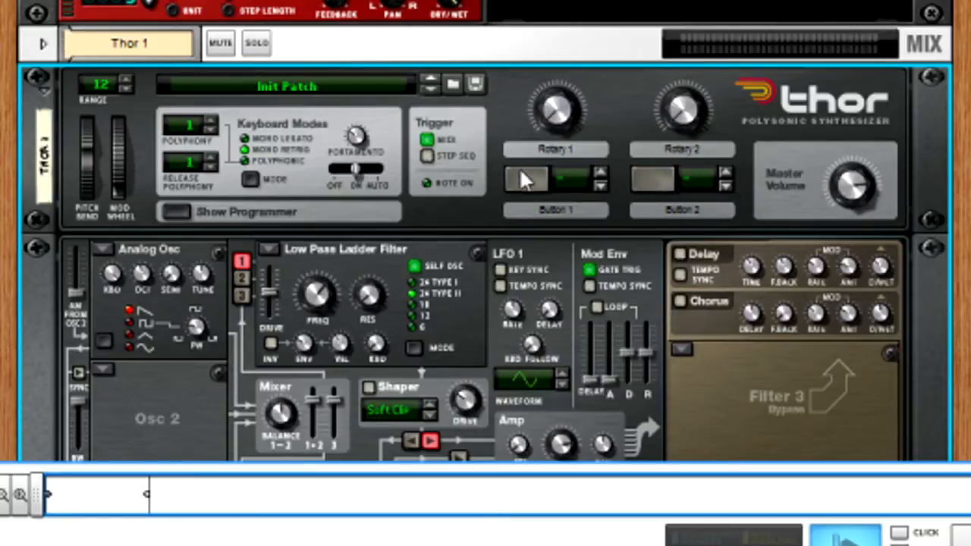
drag(576, 113, 567, 151)
- Look over the modulation matrix and step sequencer, and fold and reopen Thor's programmer
scroll(565, 122, down, 5)
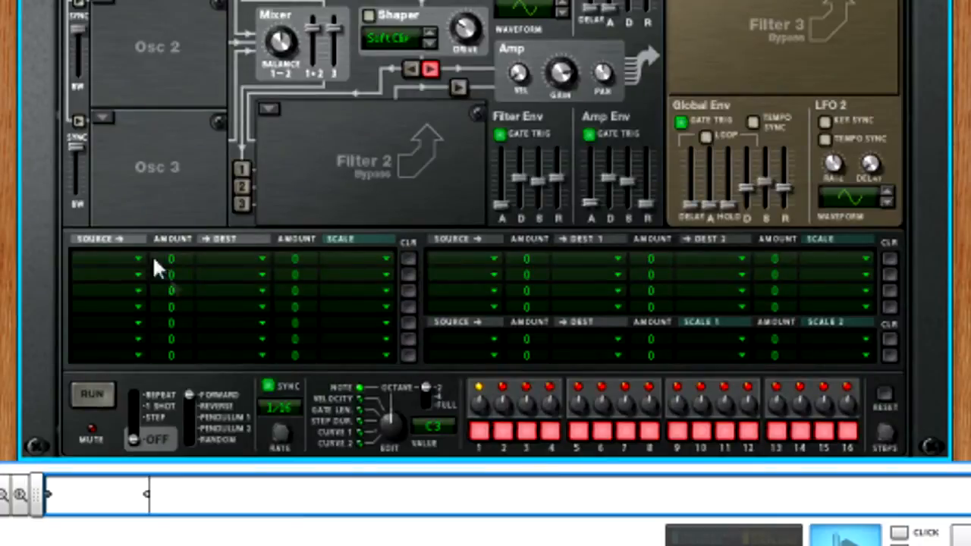
scroll(408, 318, up, 4)
scroll(847, 130, down, 1)
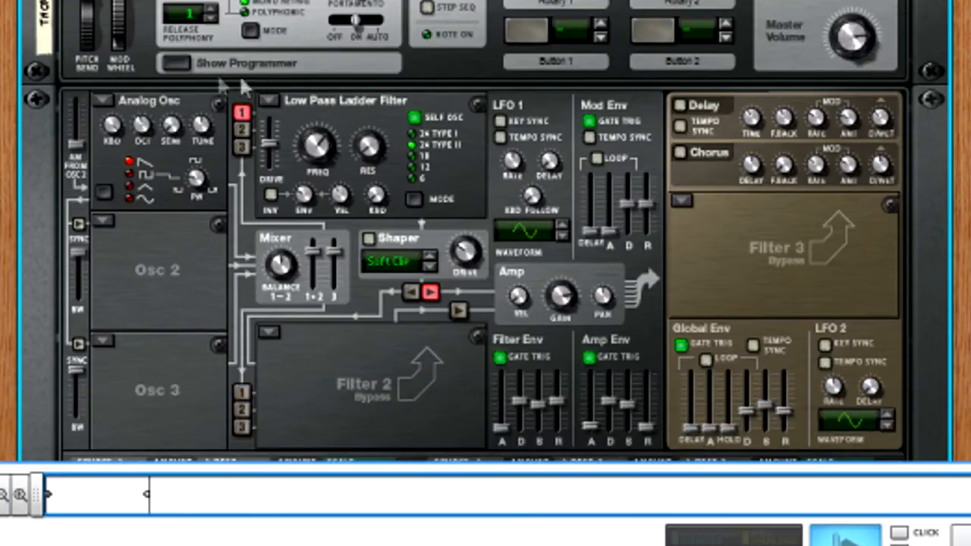
click(187, 67)
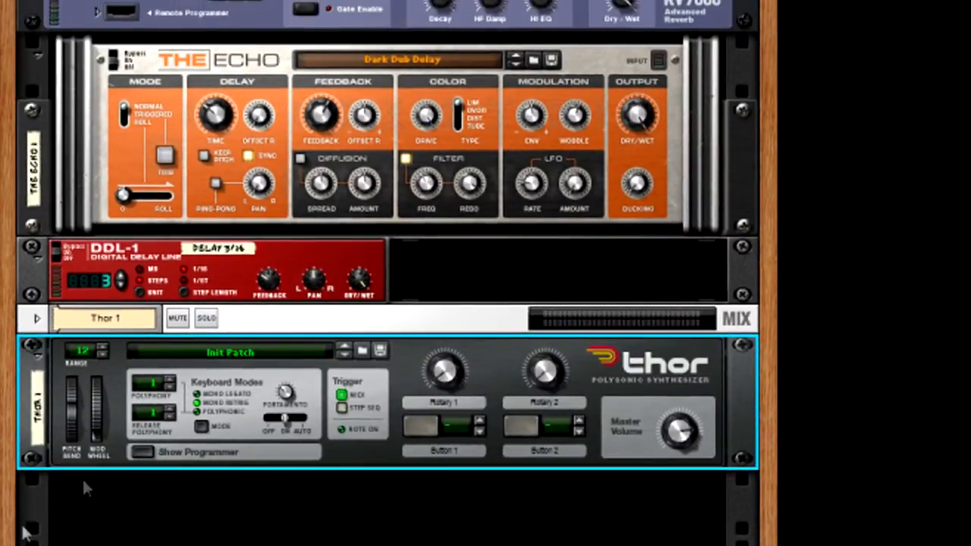
click(157, 349)
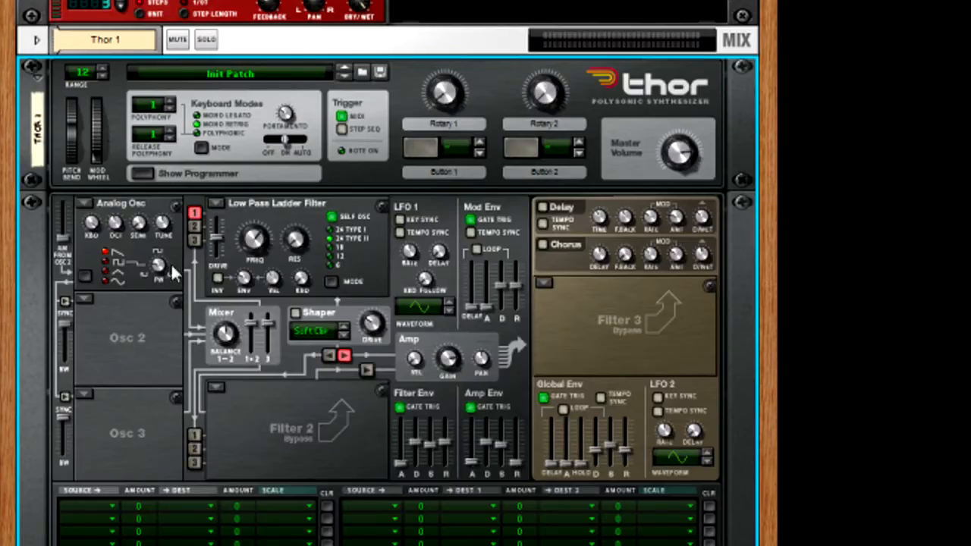
- Set the Filter 1 slot to Bypass, removing the Low Pass Ladder Filter
click(215, 205)
click(250, 310)
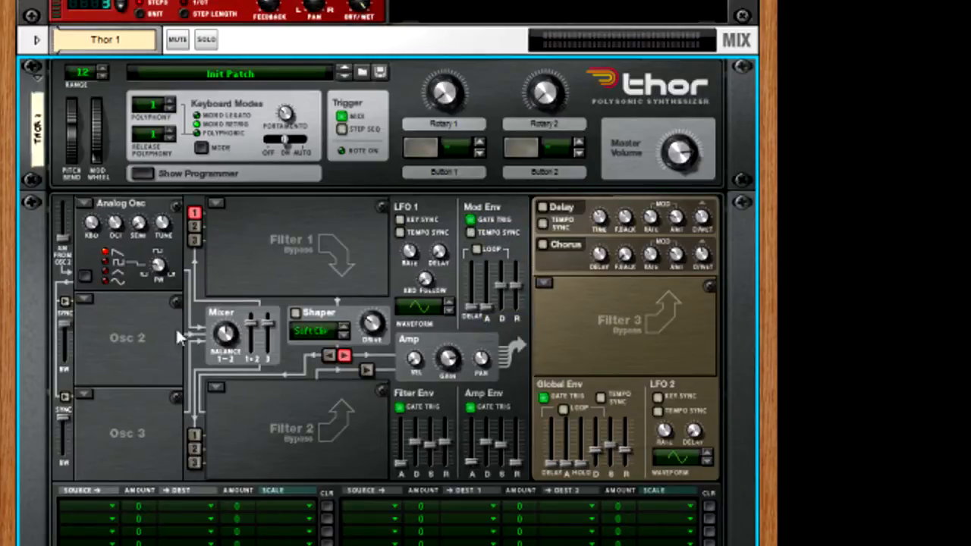
- Try the analog oscillator's keyboard tracking by lowering it to 0 and raising it back up
scroll(185, 323, down, 3)
scroll(185, 323, up, 1)
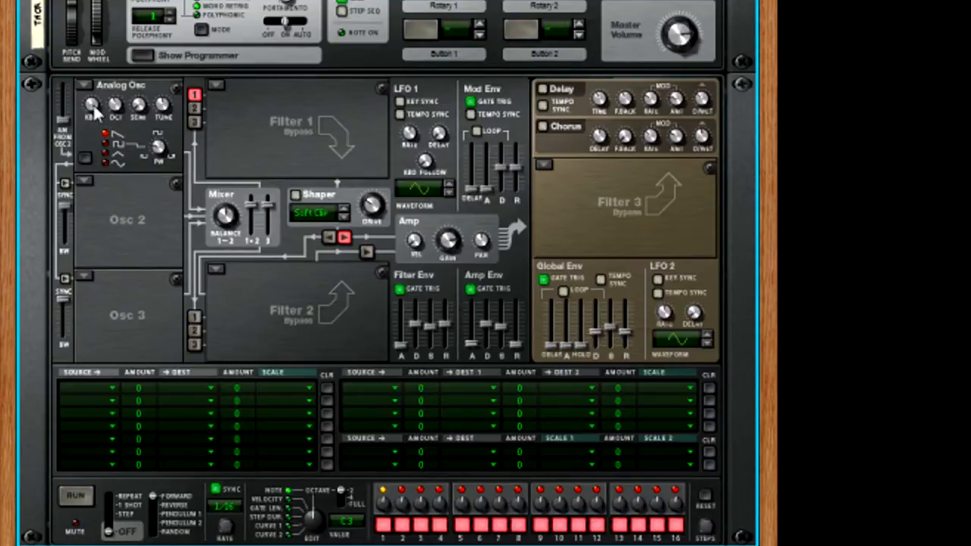
mouse_move(94, 113)
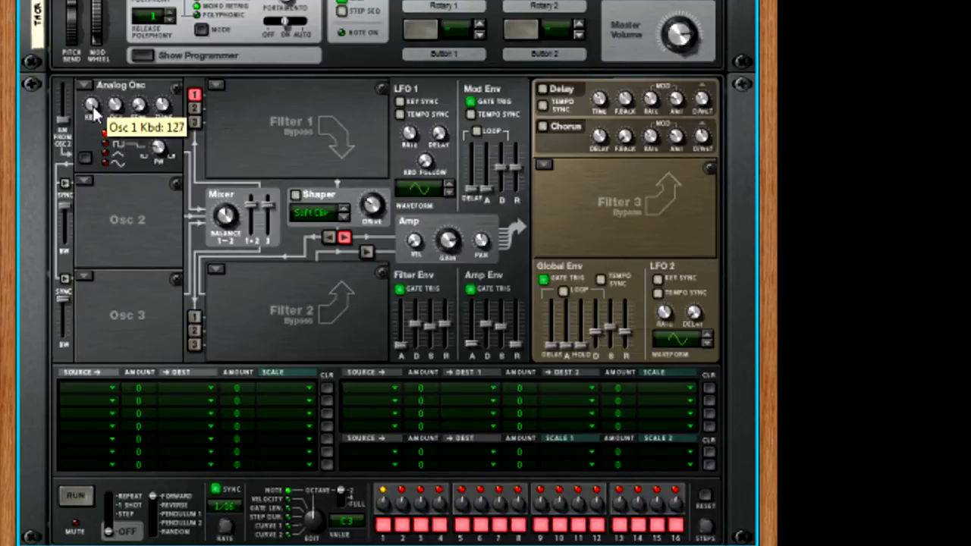
drag(95, 112, 105, 209)
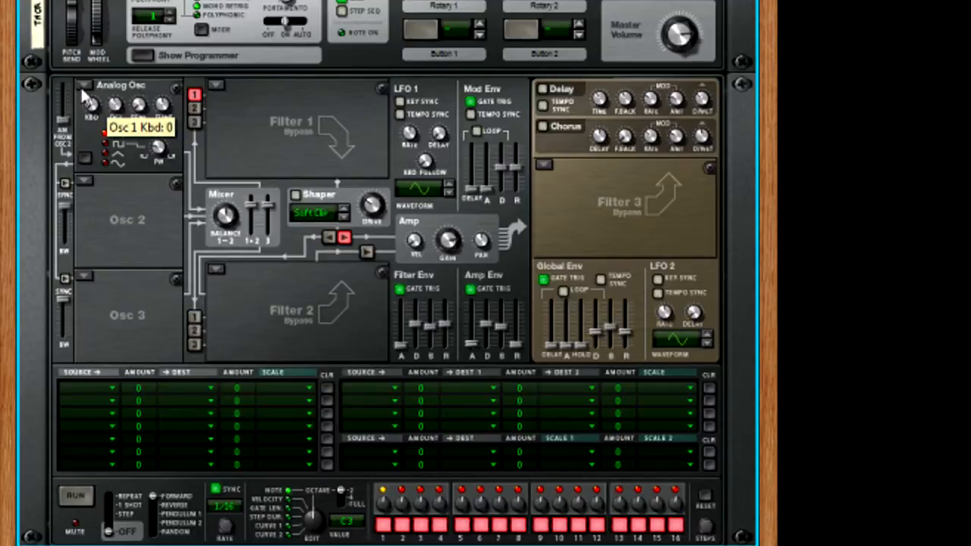
drag(97, 114, 97, 81)
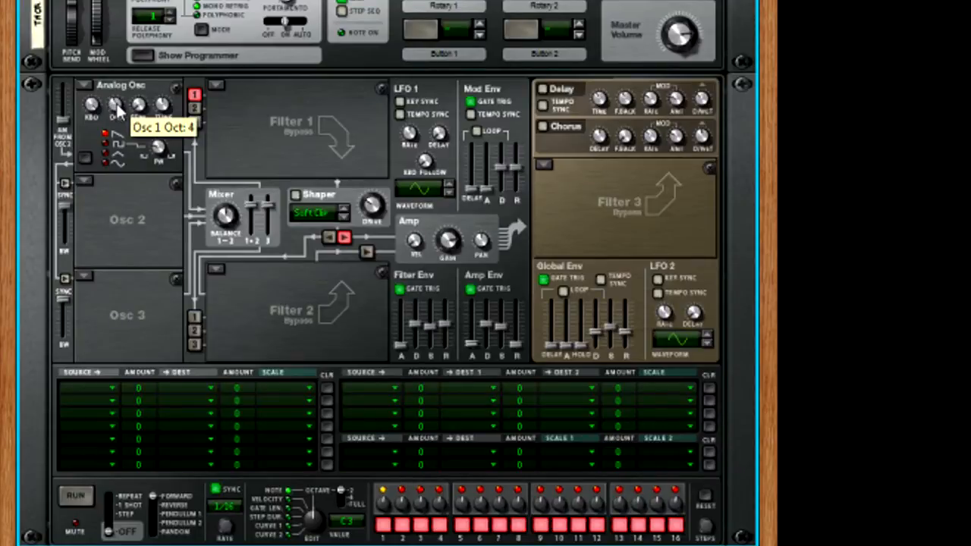
- Try the analog oscillator's octave, semitone and tune controls, and set its pulse width to 30
drag(116, 107, 117, 139)
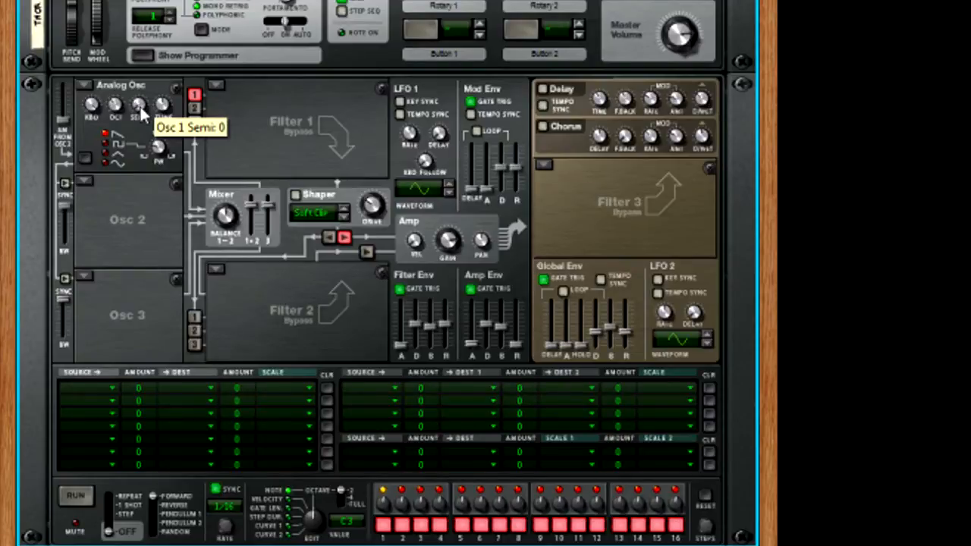
mouse_move(141, 113)
mouse_down()
mouse_move(154, 15)
mouse_move(157, 76)
mouse_move(151, 55)
mouse_move(138, 154)
mouse_move(144, 55)
mouse_move(134, 117)
mouse_up()
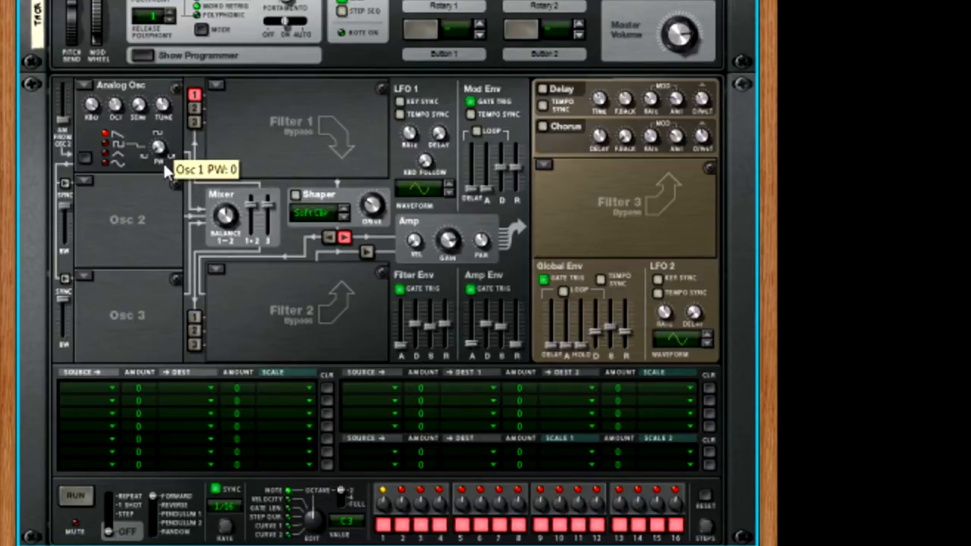
drag(161, 154, 144, 130)
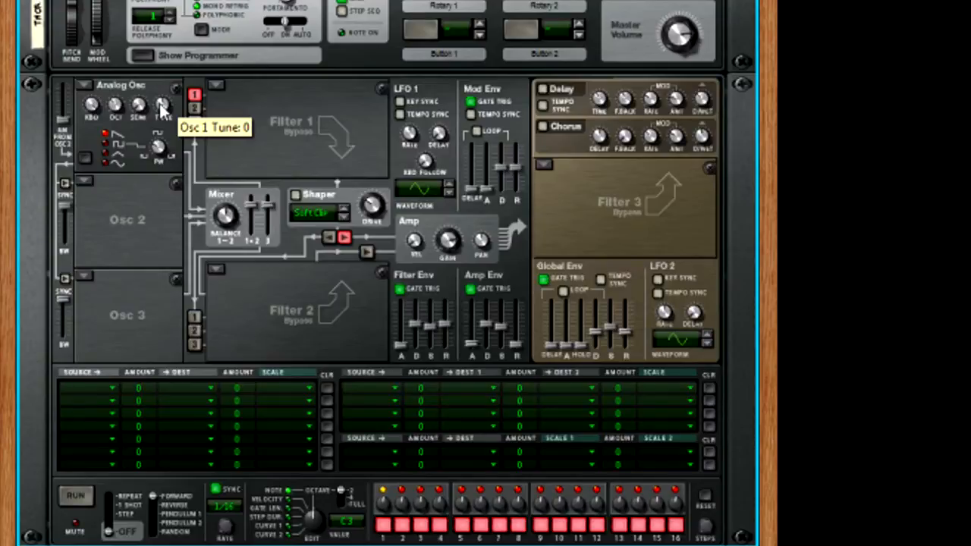
mouse_move(160, 105)
mouse_down()
mouse_move(163, 115)
mouse_move(160, 107)
mouse_up()
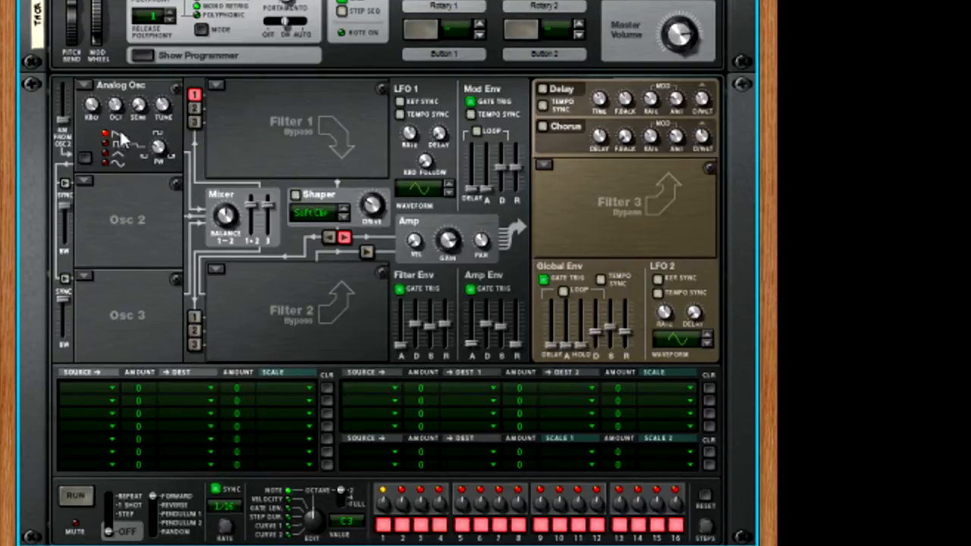
drag(162, 115, 169, 159)
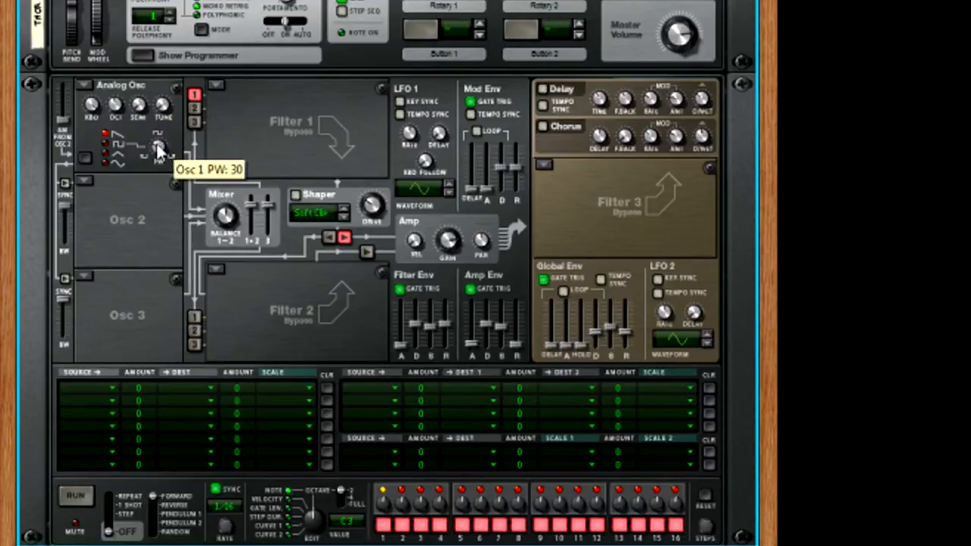
mouse_move(164, 113)
mouse_down()
mouse_move(163, 137)
mouse_move(156, 31)
mouse_move(162, 125)
mouse_move(154, 56)
mouse_move(164, 114)
mouse_up()
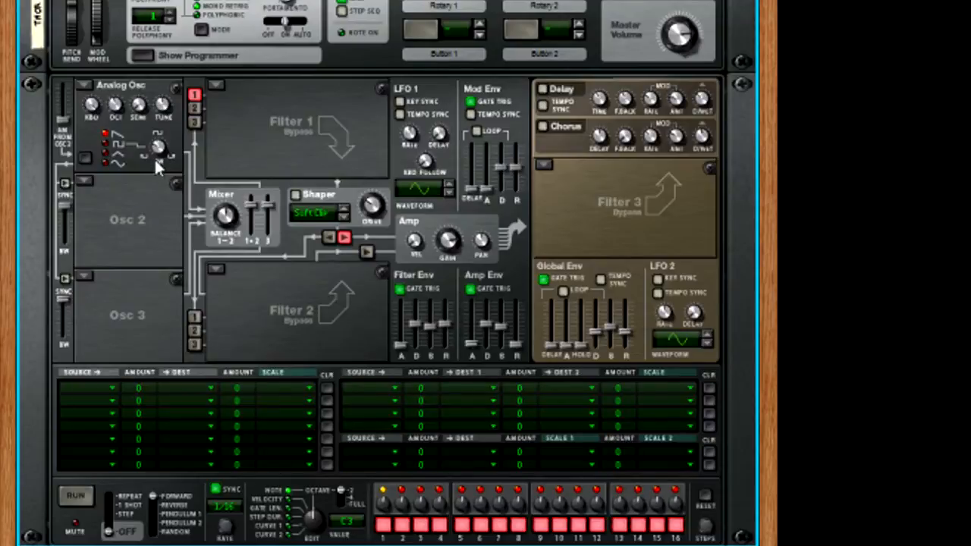
- Switch the analog oscillator's waveform from sawtooth to pulse
click(110, 146)
mouse_move(161, 163)
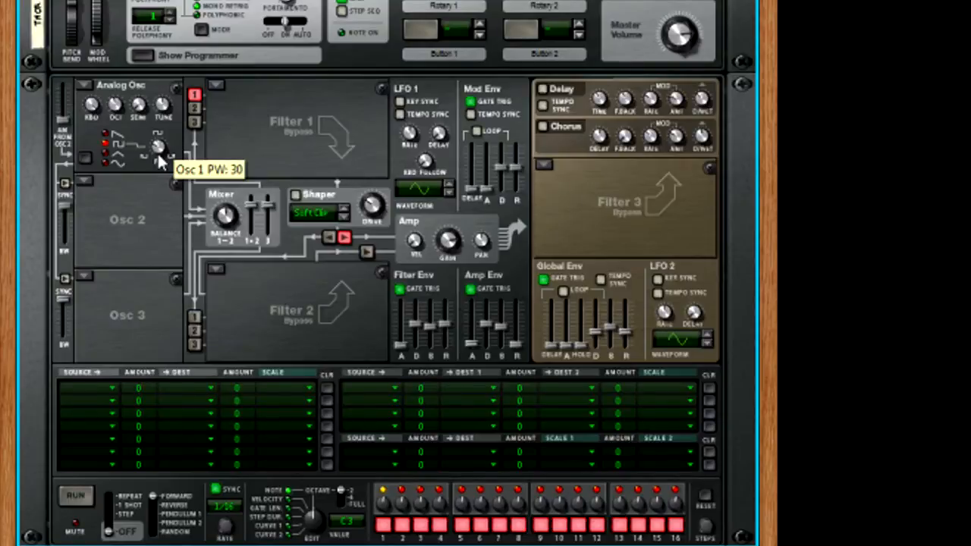
- Sweep the analog oscillator's pulse width, including its minimum of 0
drag(159, 157, 154, 173)
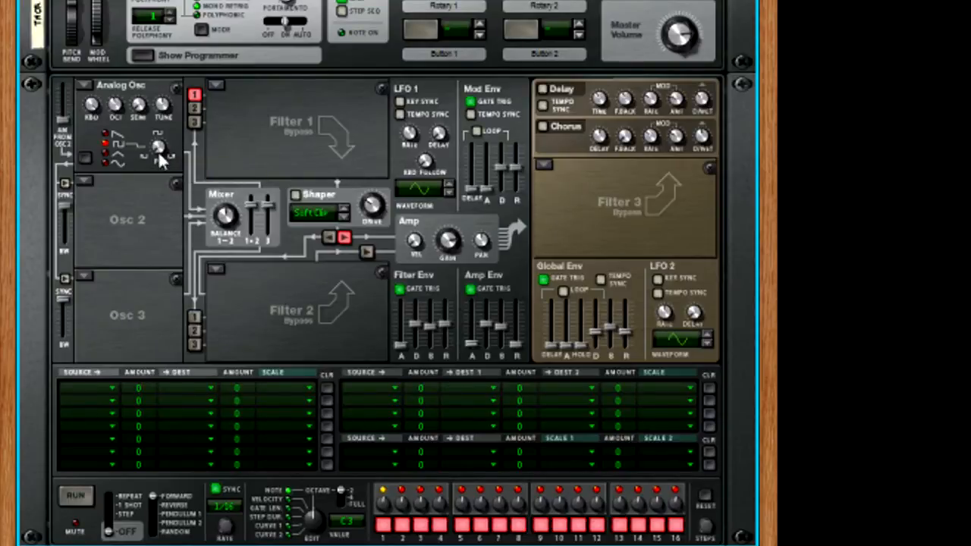
mouse_move(161, 160)
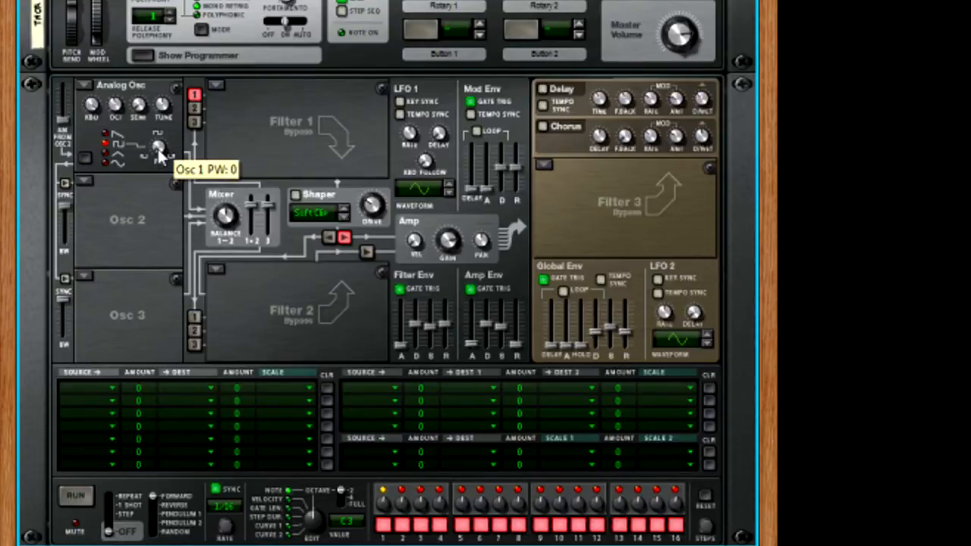
drag(158, 156, 160, 190)
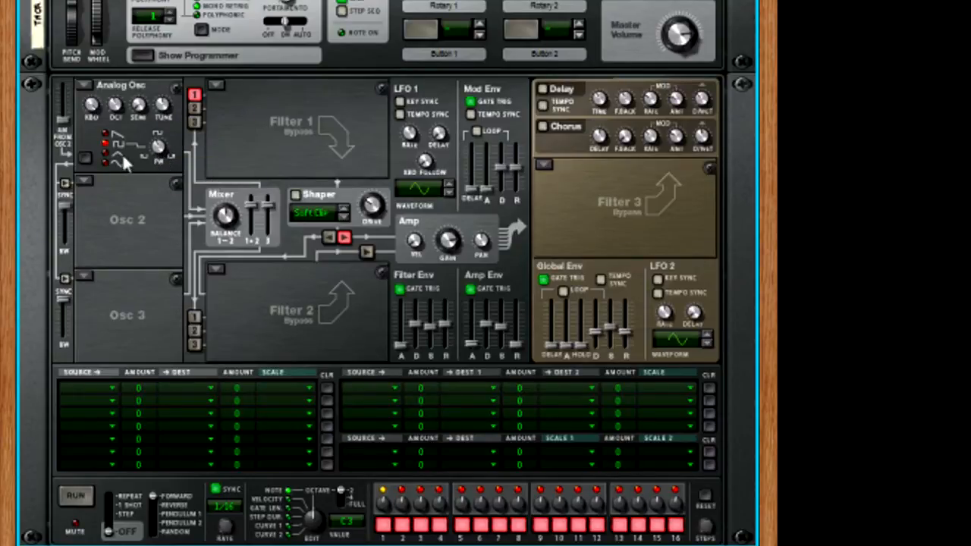
- Switch oscillator 1 to the Wavetable type and select the PPG 27 Formant table
click(88, 179)
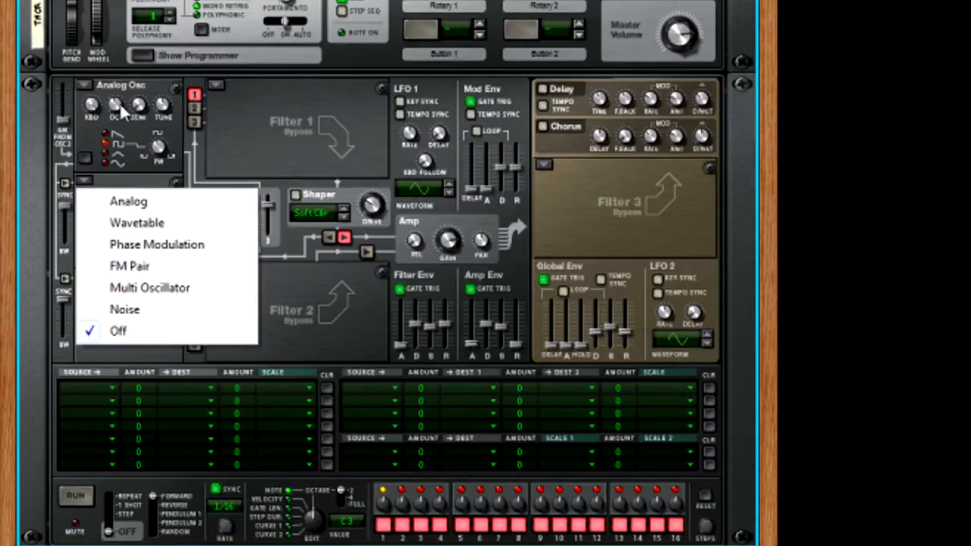
click(88, 85)
click(118, 130)
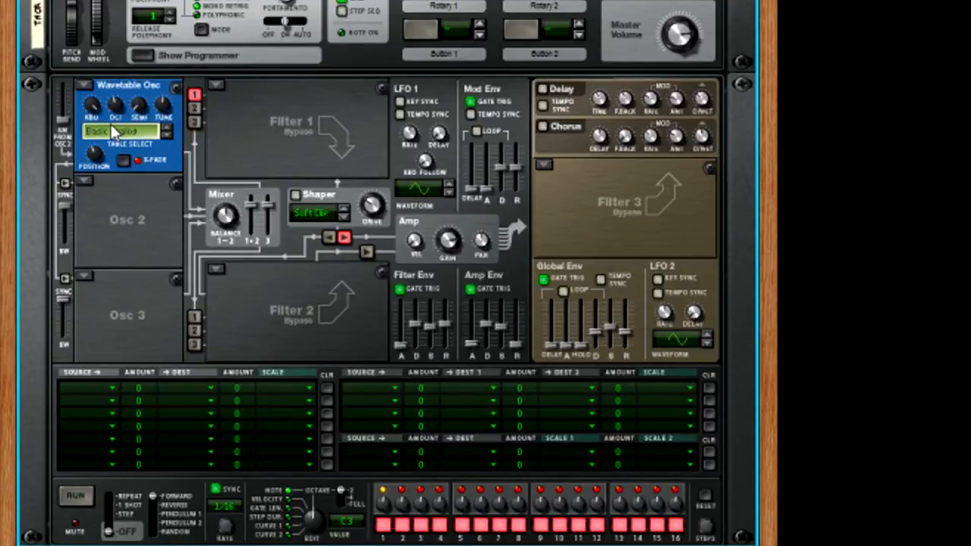
click(140, 134)
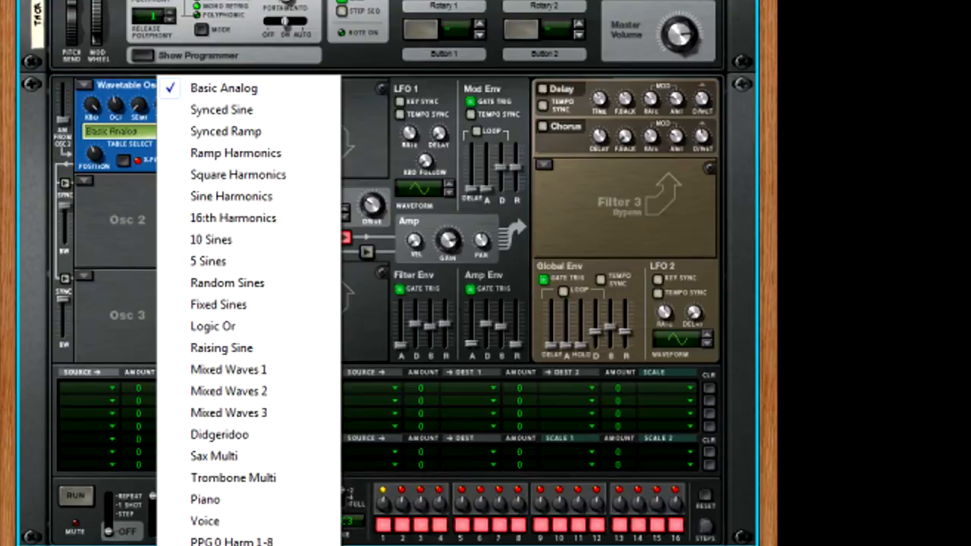
click(233, 545)
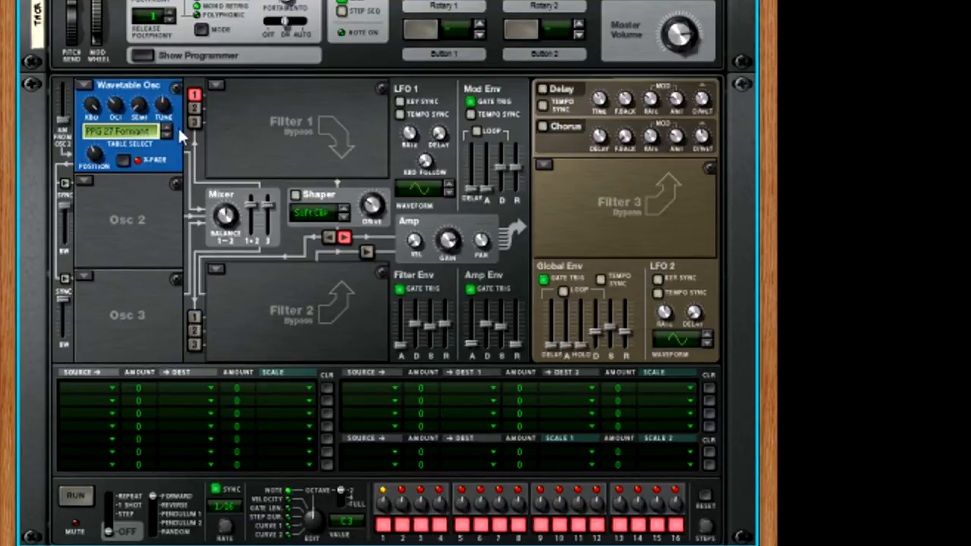
- Sweep the wavetable oscillator's position to 0, up to 101 and back down to 26
drag(97, 155, 123, 209)
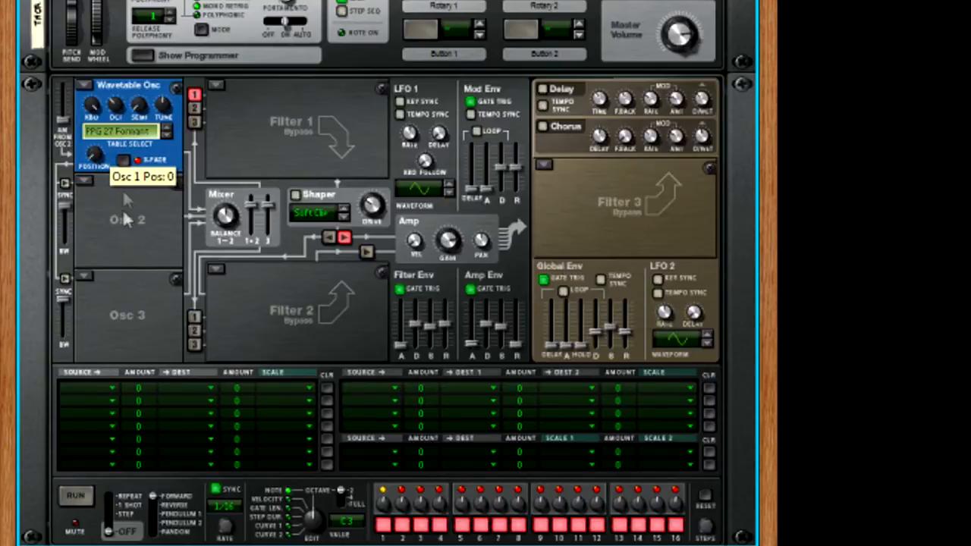
drag(96, 166, 99, 114)
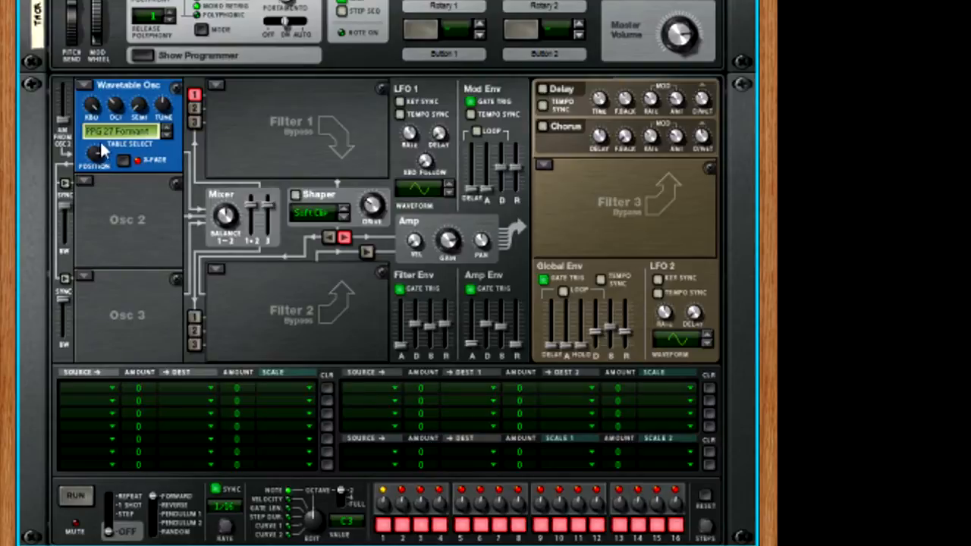
mouse_move(99, 158)
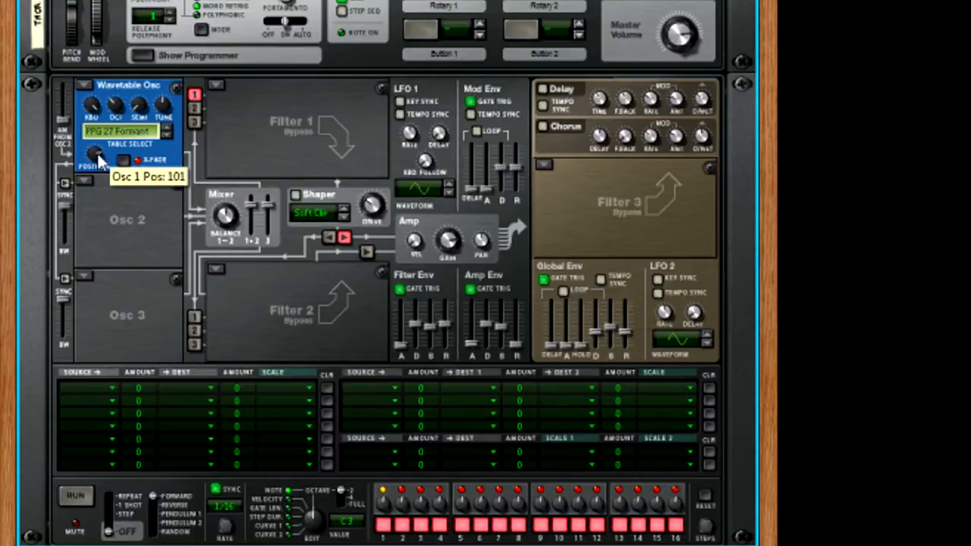
mouse_move(99, 158)
mouse_down()
mouse_move(103, 207)
mouse_move(102, 154)
mouse_up()
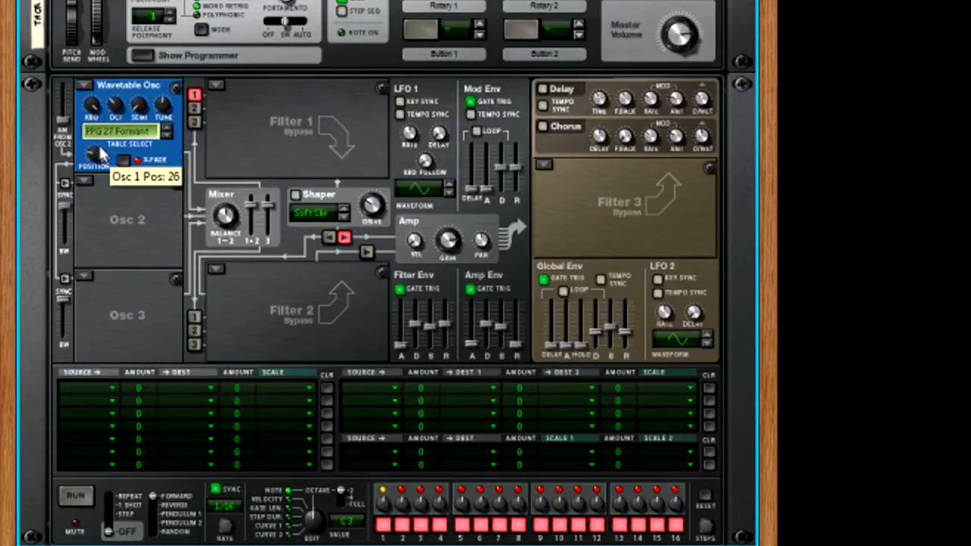
- Turn off the wavetable oscillator's X-Fade and sweep the position again, up to 72
click(88, 85)
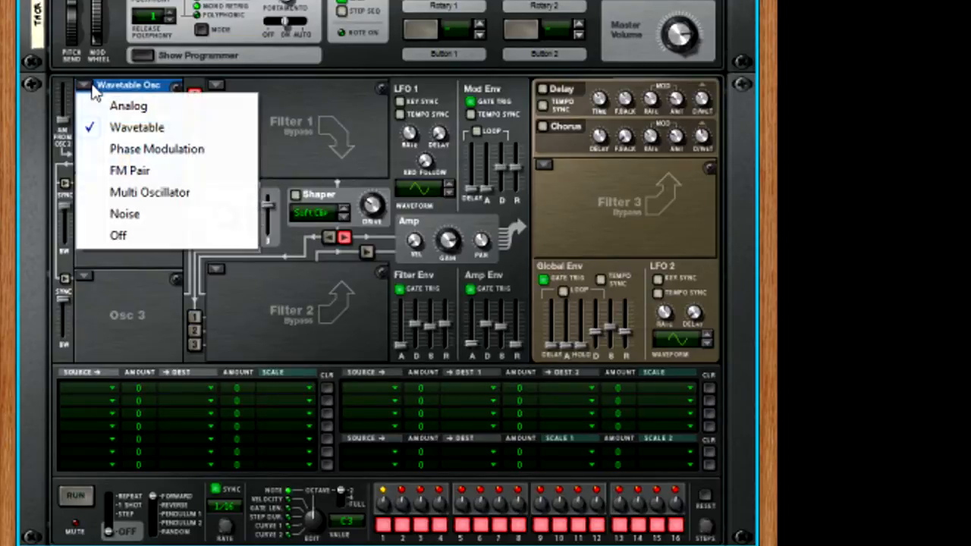
click(97, 334)
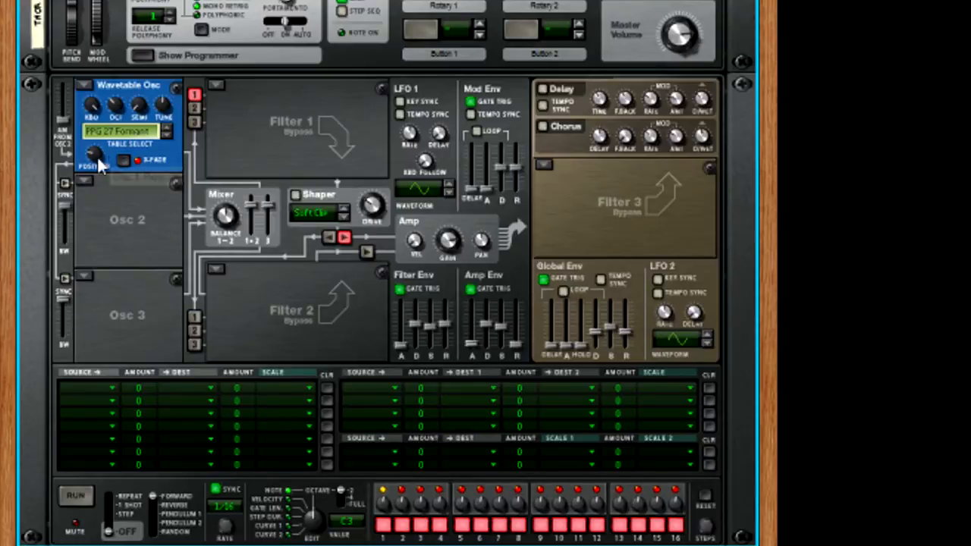
drag(98, 157, 97, 152)
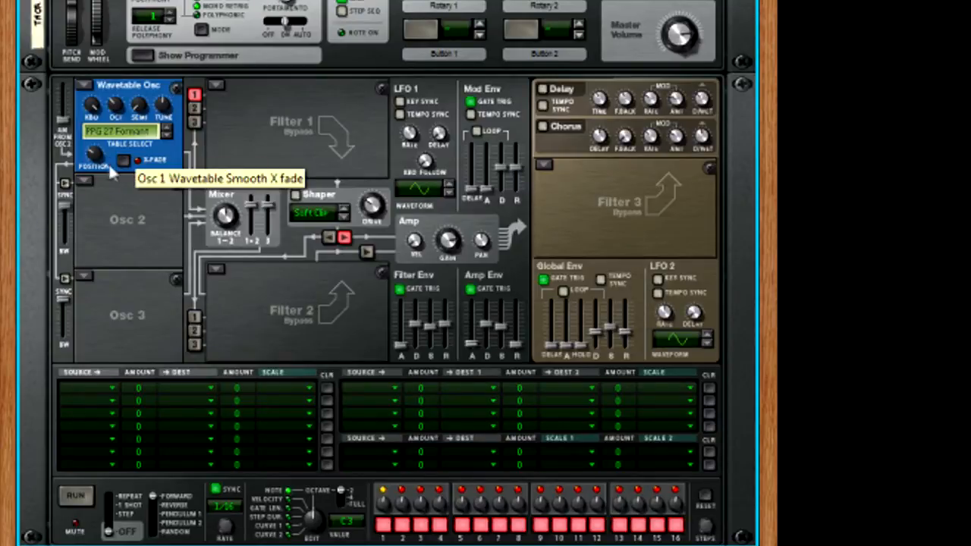
drag(101, 162, 92, 147)
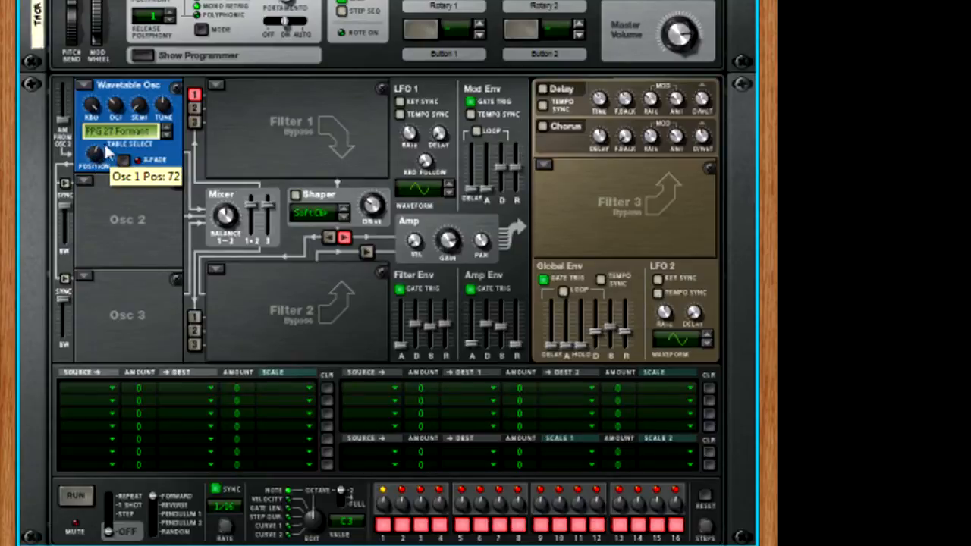
- Switch oscillator 1 to Phase Modulation and step through its waveforms, keeping sawtooth as first and choosing a double-peaked wave as second
click(85, 85)
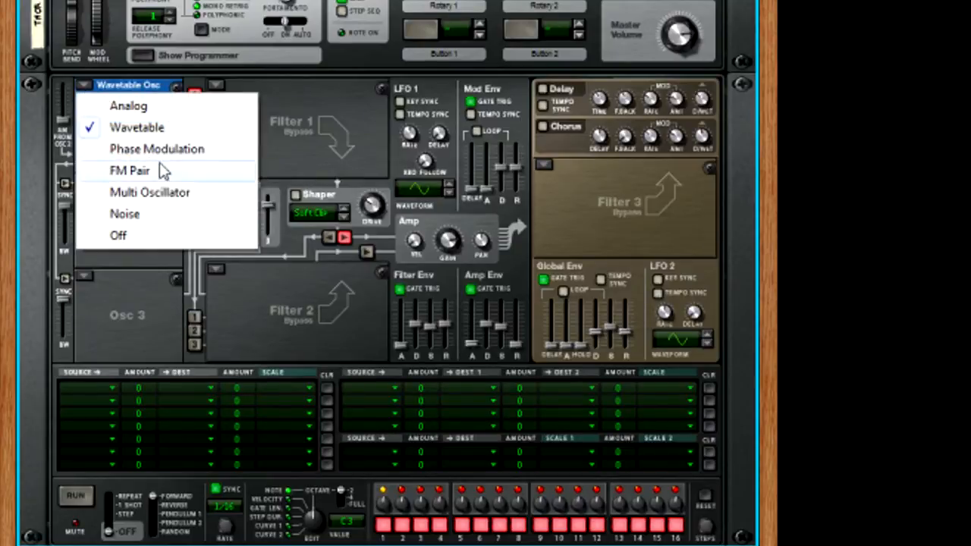
click(156, 150)
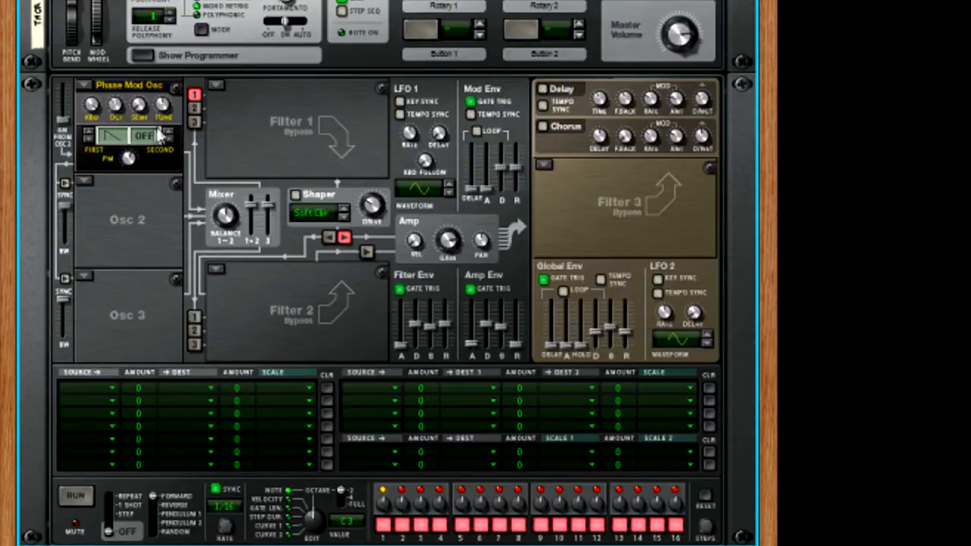
click(89, 141)
click(89, 132)
click(89, 139)
click(169, 133)
click(169, 133)
click(169, 138)
- Sweep the phase modulation oscillator's PM amount down from 72 and back up
mouse_move(131, 161)
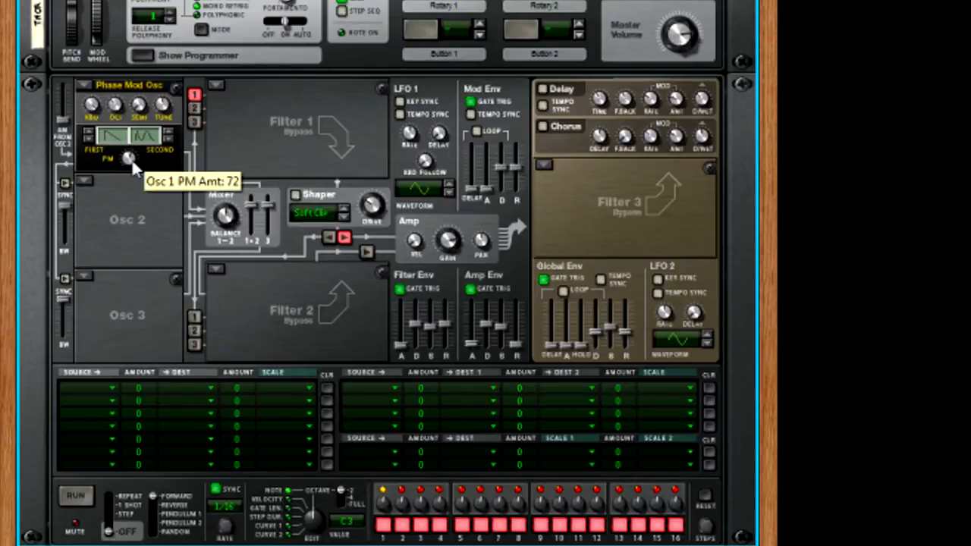
drag(132, 166, 131, 182)
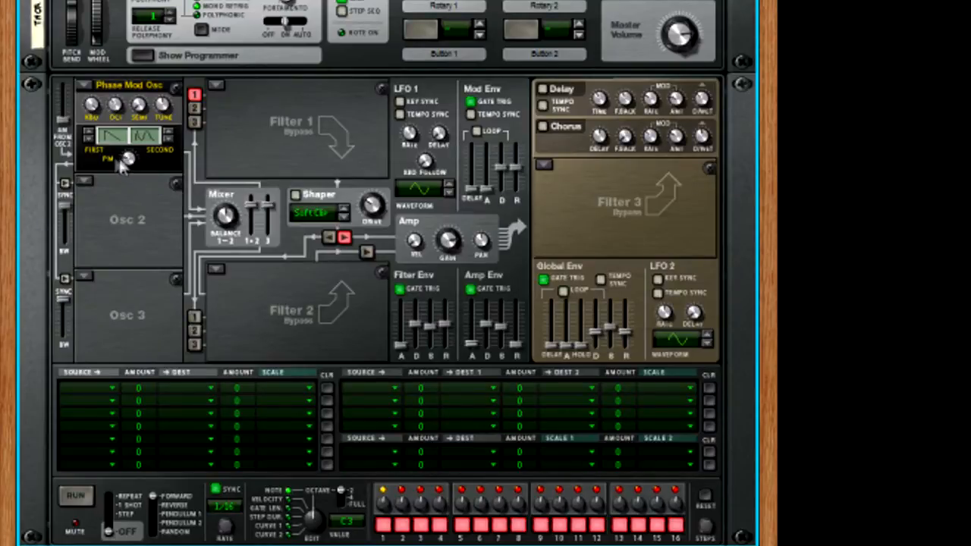
drag(131, 162, 132, 35)
- Switch oscillator 1 to FM Pair and lower its FM amount
click(84, 85)
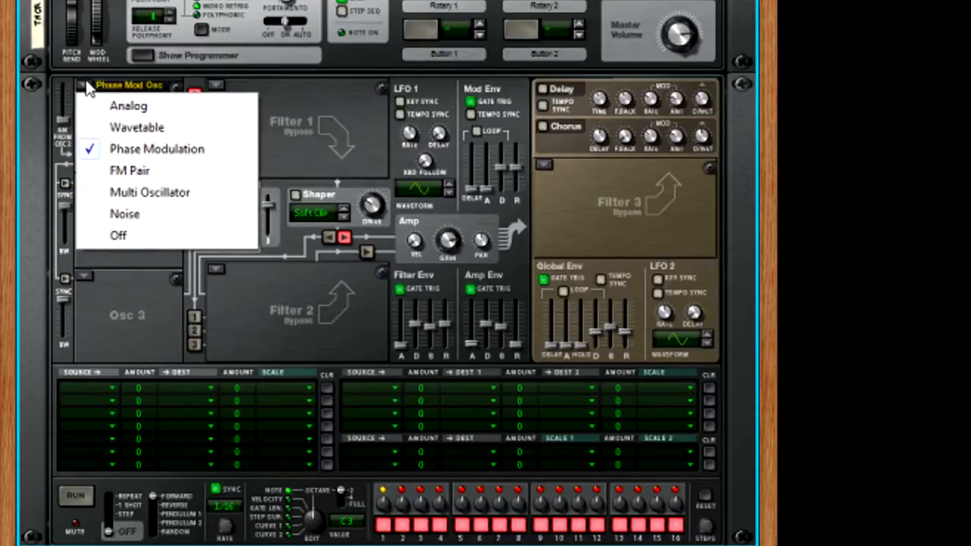
click(116, 172)
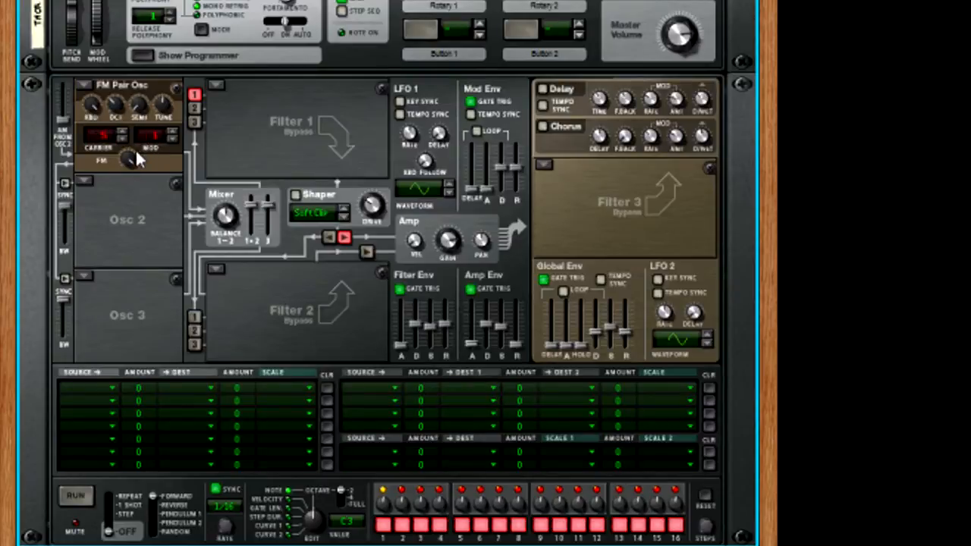
drag(135, 157, 126, 308)
- Set the FM pair's carrier to 2 and modulator to 6, and raise the FM amount to 93
click(123, 139)
click(123, 140)
click(126, 142)
click(171, 132)
click(172, 131)
click(172, 131)
click(172, 131)
drag(134, 158, 131, 120)
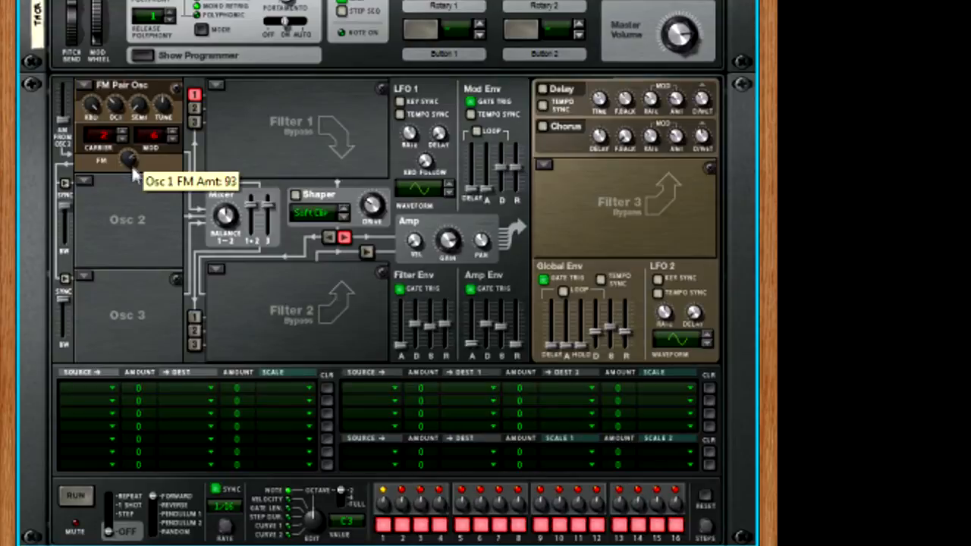
drag(130, 161, 131, 156)
- Switch oscillator 1 to Multi Oscillator and review its available detune modes
click(85, 87)
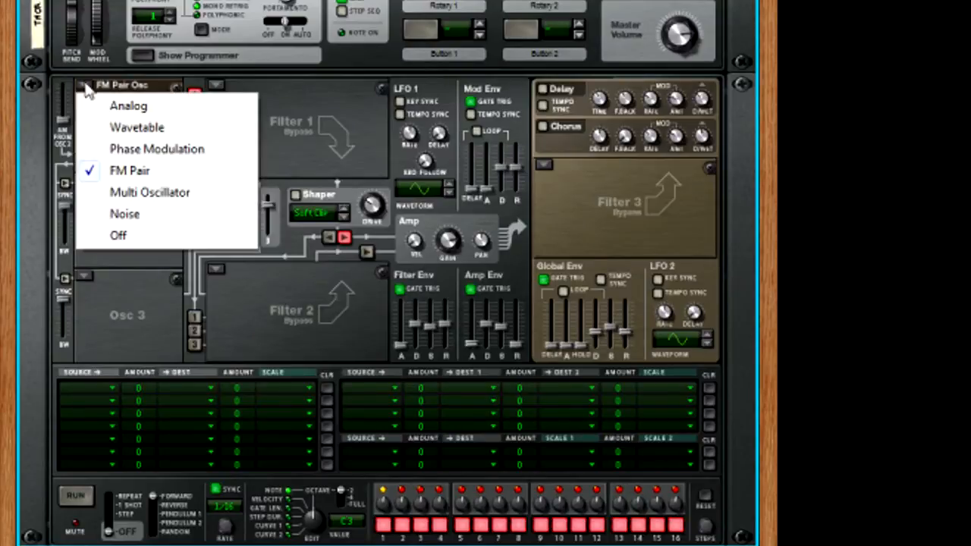
click(122, 192)
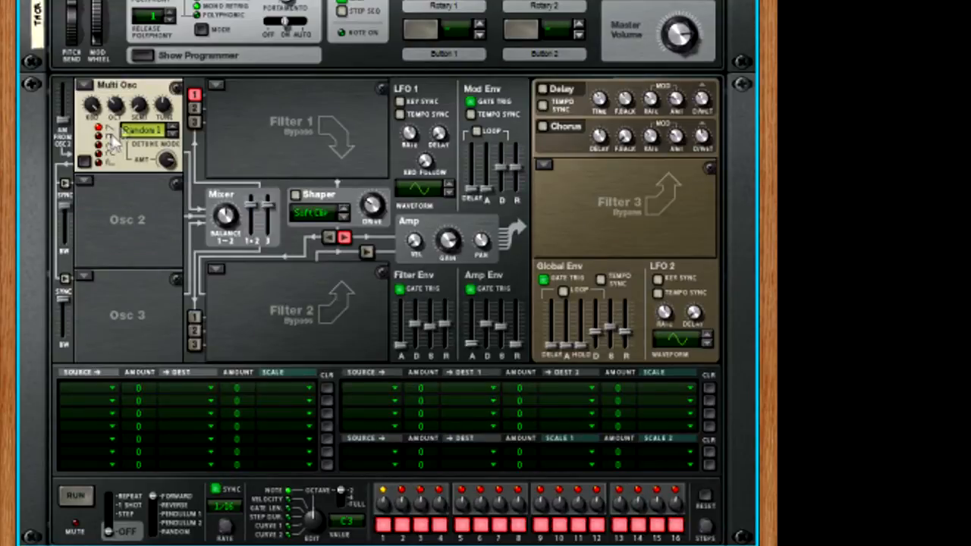
click(140, 130)
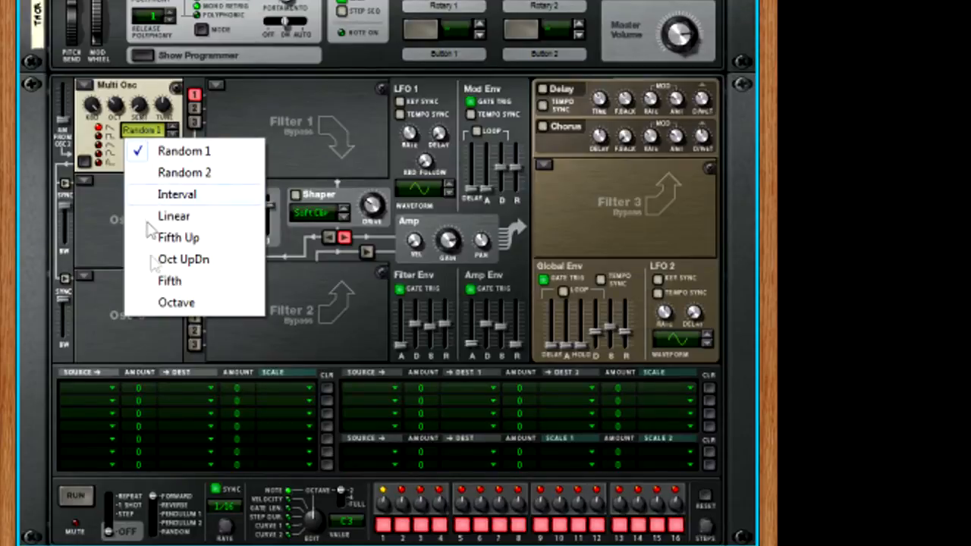
click(122, 205)
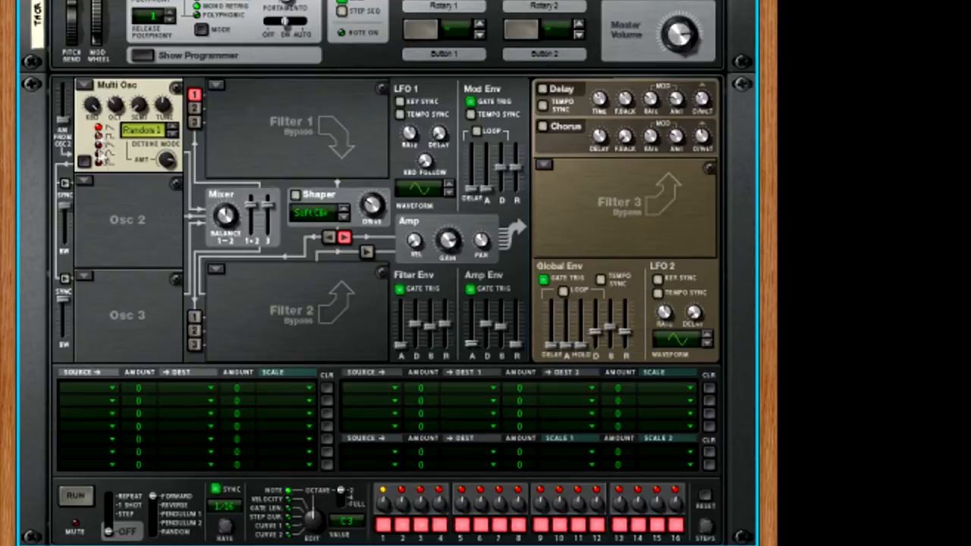
- Try the multi oscillator's Fifth Up, Oct UpDn and Fifth detune modes, ending on Fifth Up
click(156, 135)
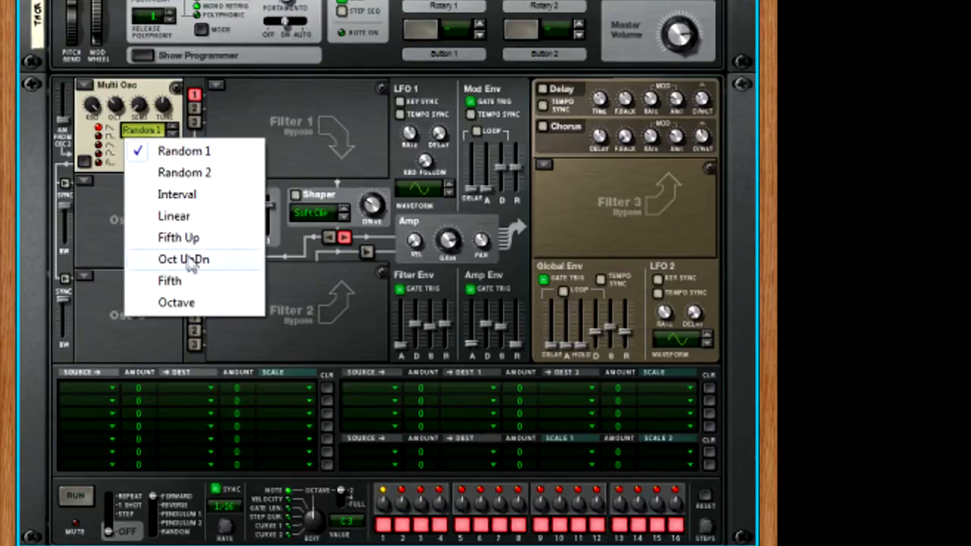
click(186, 239)
click(139, 132)
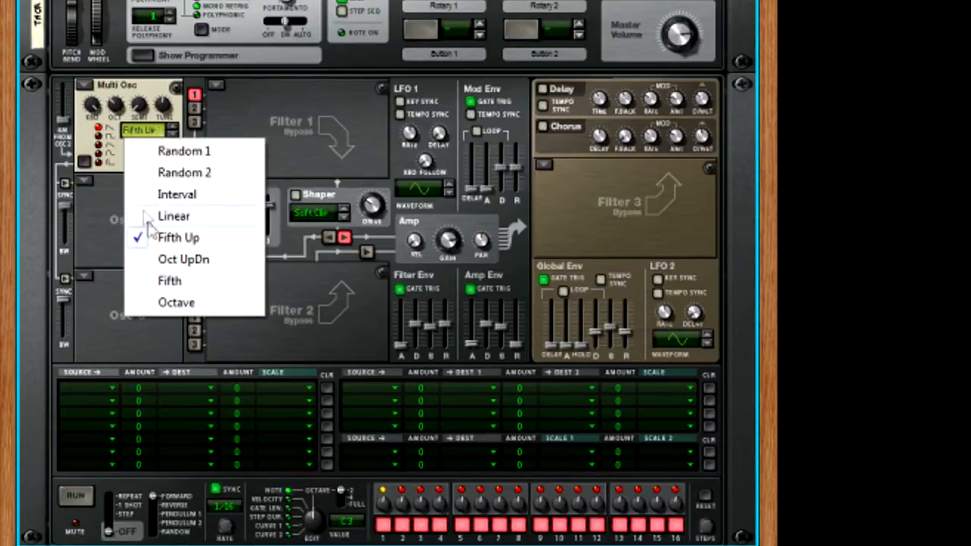
click(155, 259)
click(145, 133)
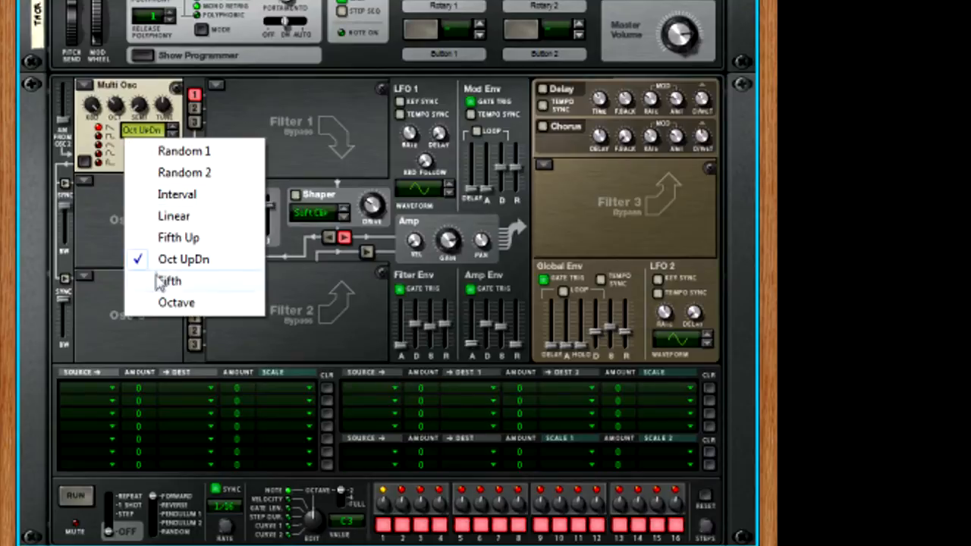
click(159, 281)
click(132, 132)
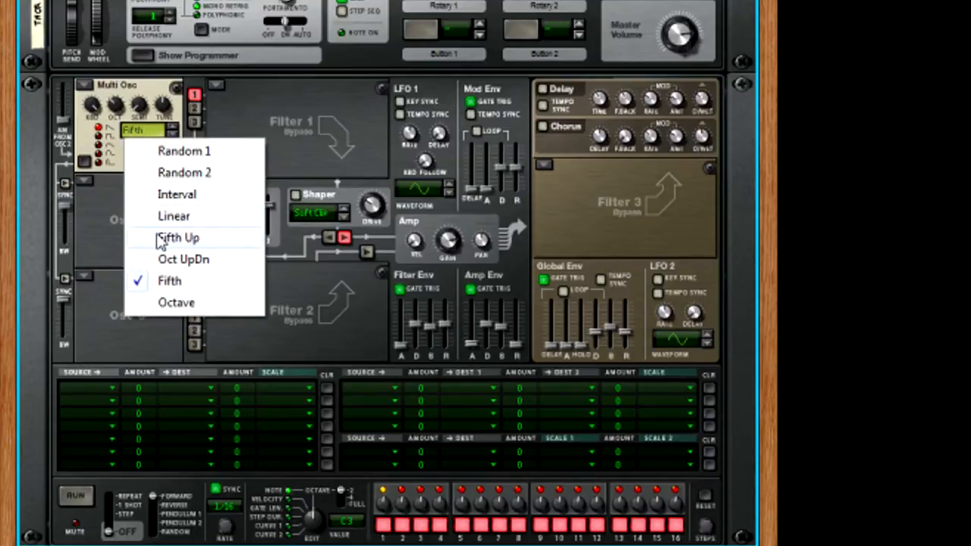
click(160, 234)
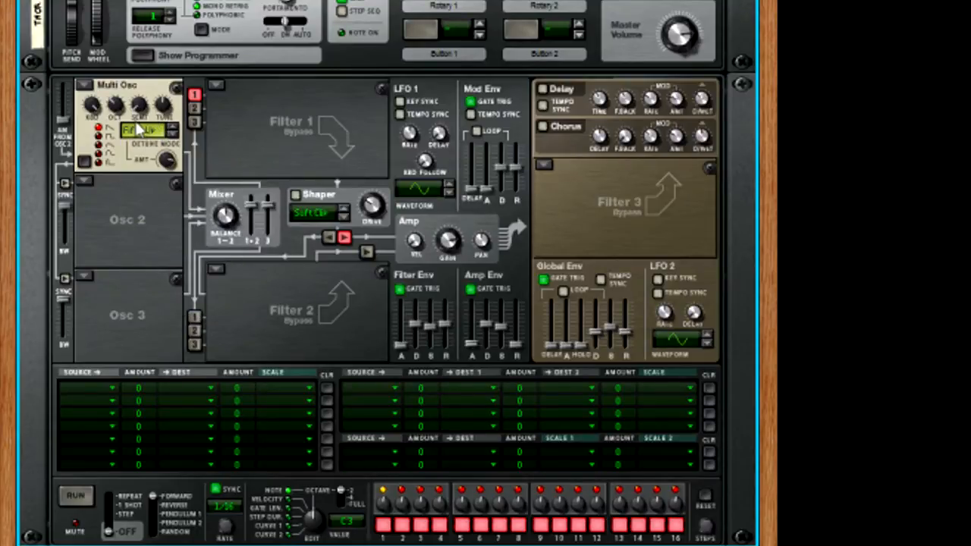
- Sweep the multi oscillator's detune amount down to 0 and back up
drag(170, 162, 166, 212)
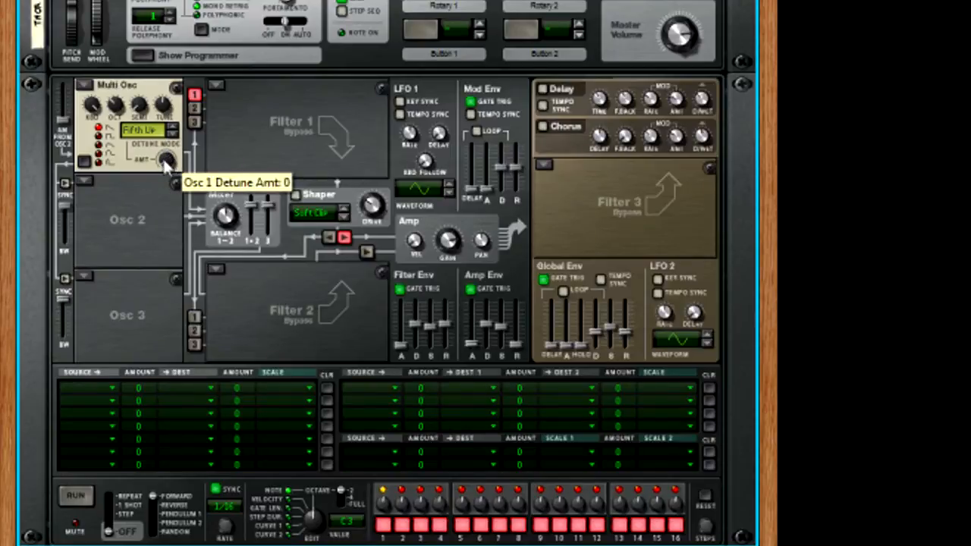
drag(169, 163, 177, 72)
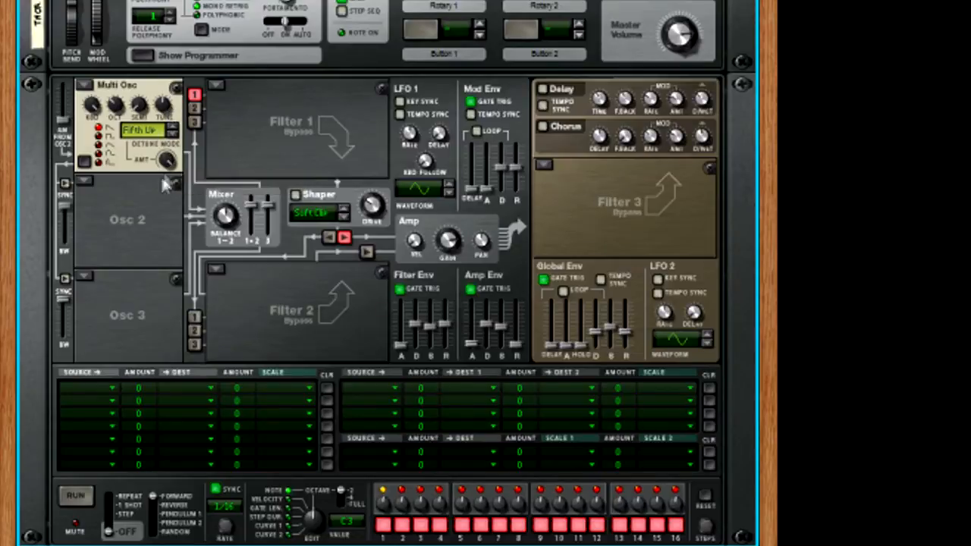
drag(168, 168, 116, 100)
- Switch oscillator 1 to the Noise type
click(83, 85)
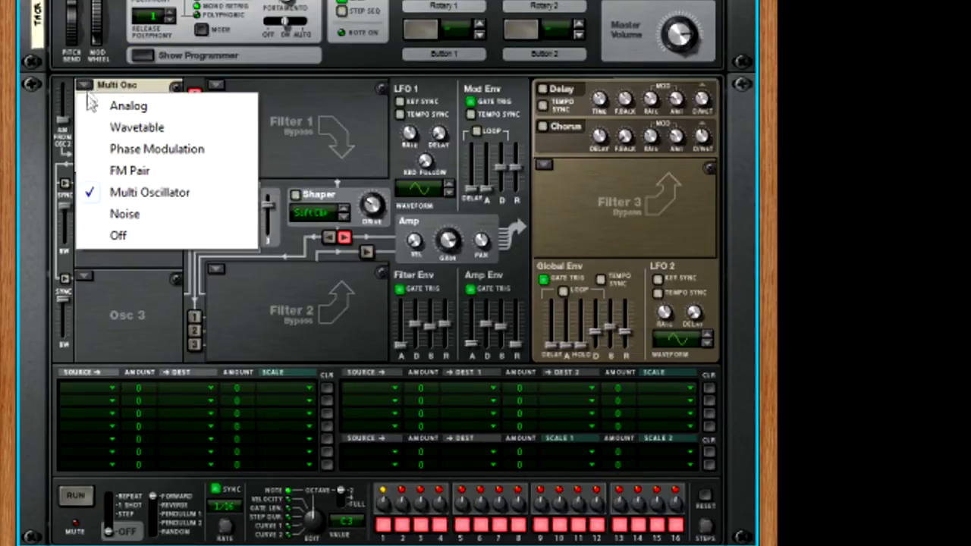
click(121, 215)
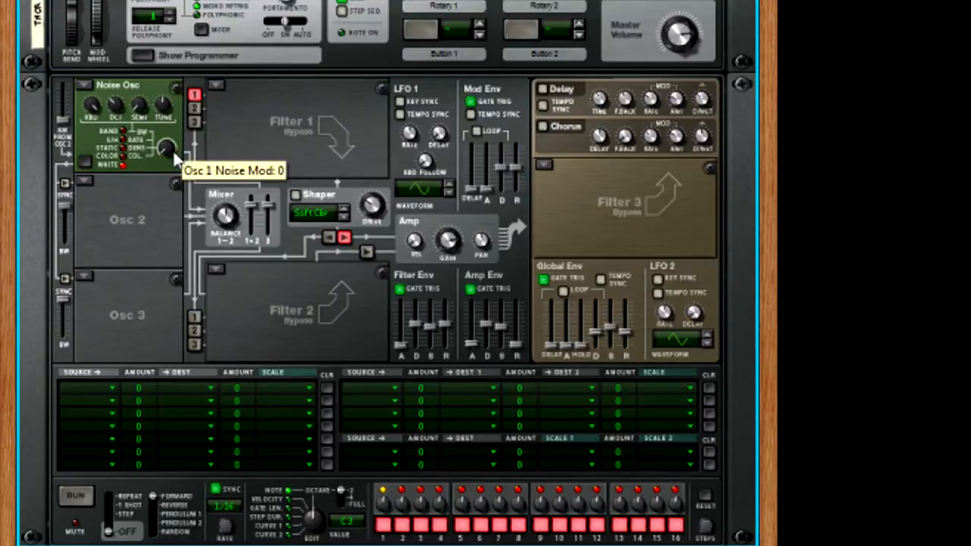
- Try the noise oscillator's modulation control and load the Comb type into filter 1
drag(162, 149, 164, 143)
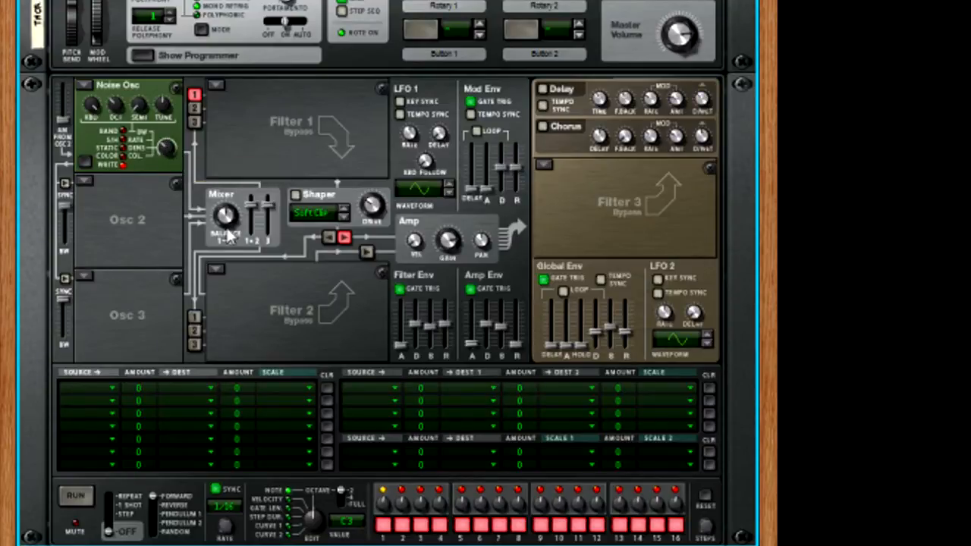
click(216, 86)
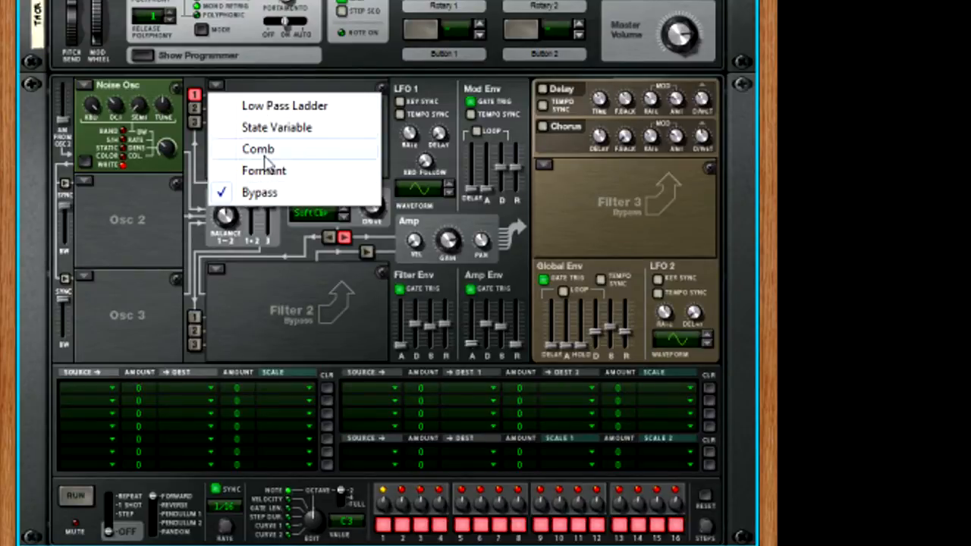
click(148, 248)
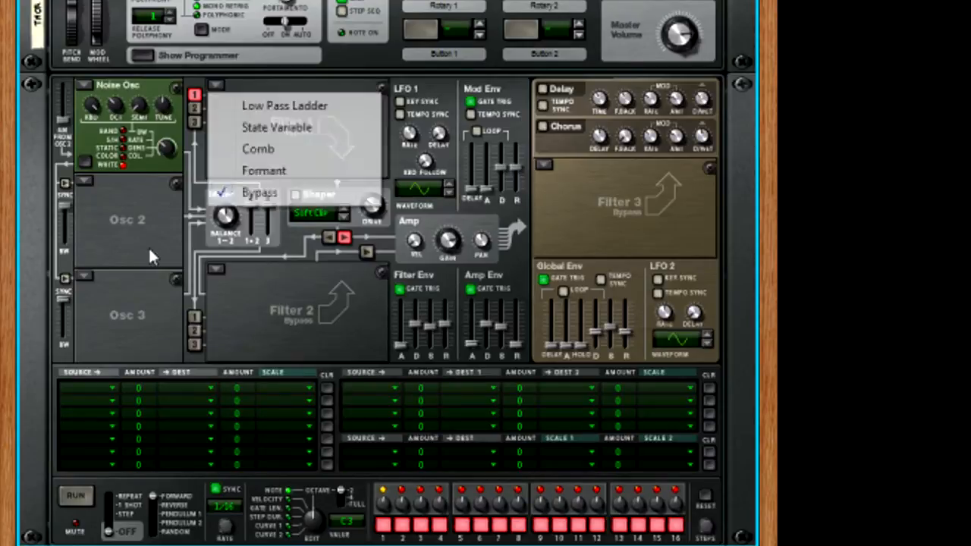
click(217, 87)
click(277, 149)
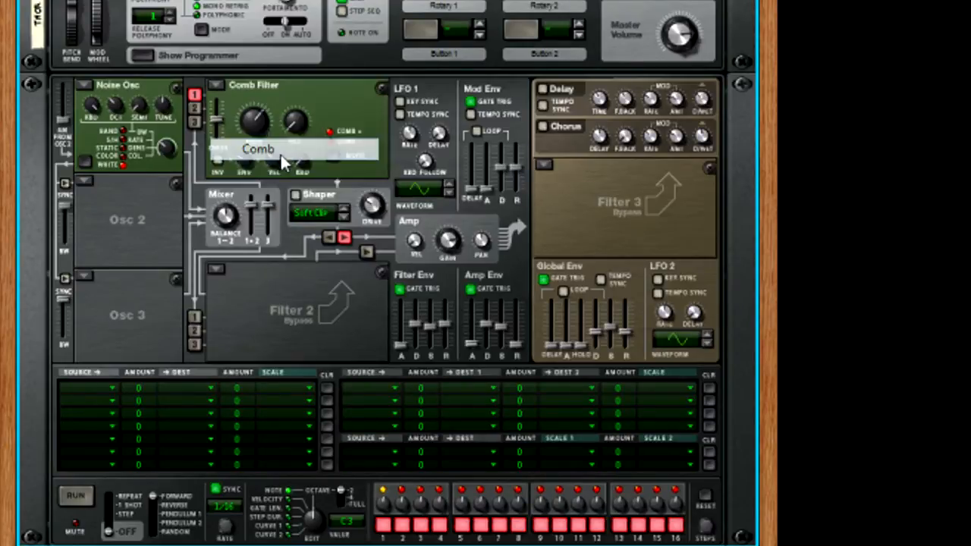
- Try the State Variable type in filter 1 with its resonance and frequency controls, and return filter 1 to Bypass
click(217, 85)
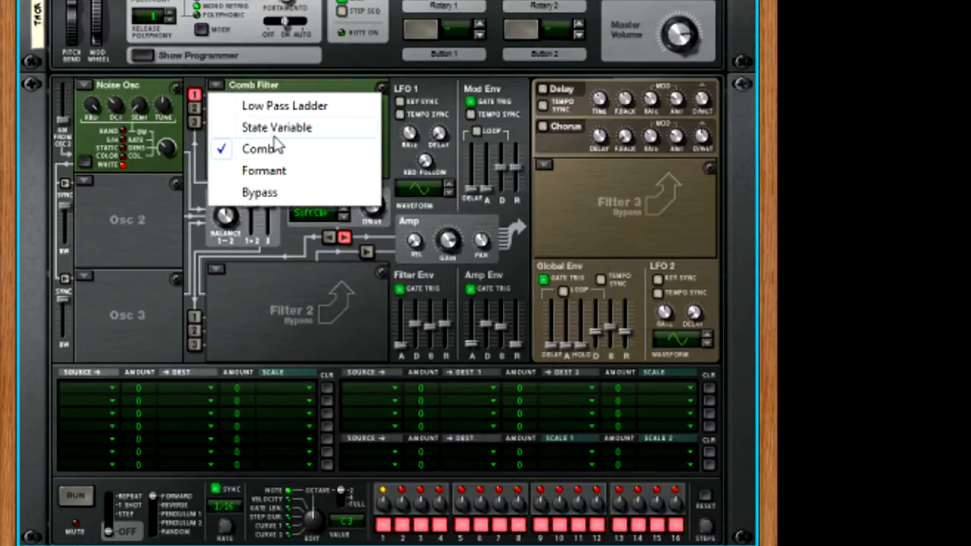
click(334, 124)
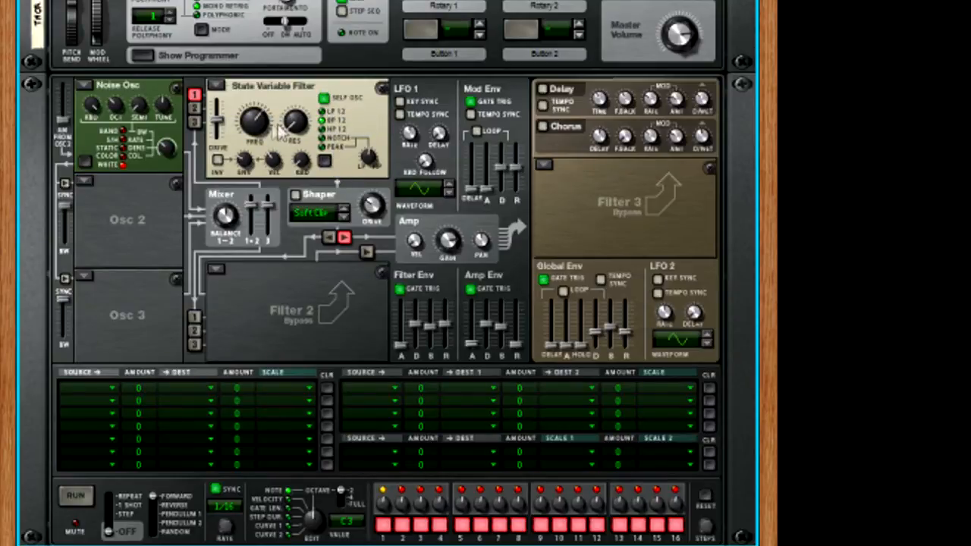
drag(294, 126, 278, 86)
drag(266, 133, 266, 179)
click(219, 86)
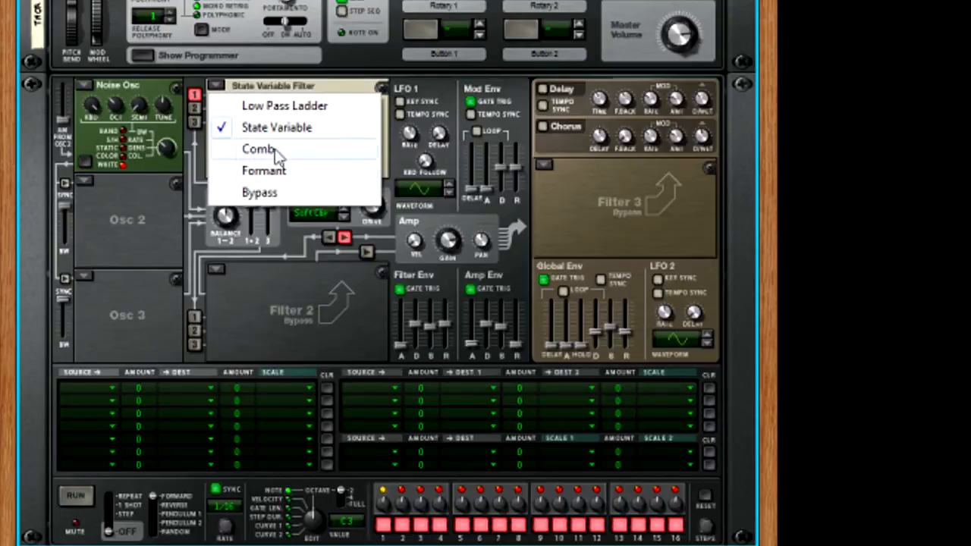
click(270, 193)
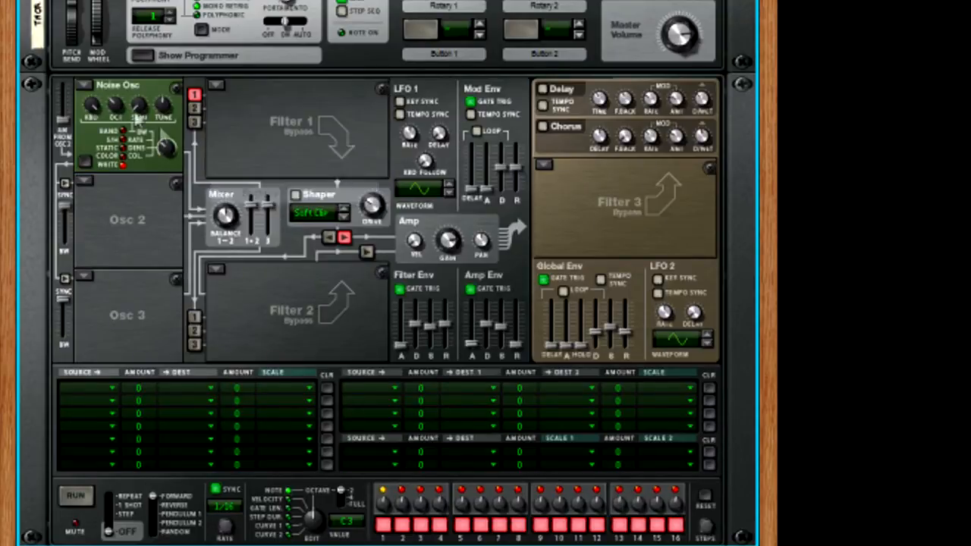
- Switch oscillator 1 to Analog and raise the amp envelope's decay and sustain to maximum
click(84, 88)
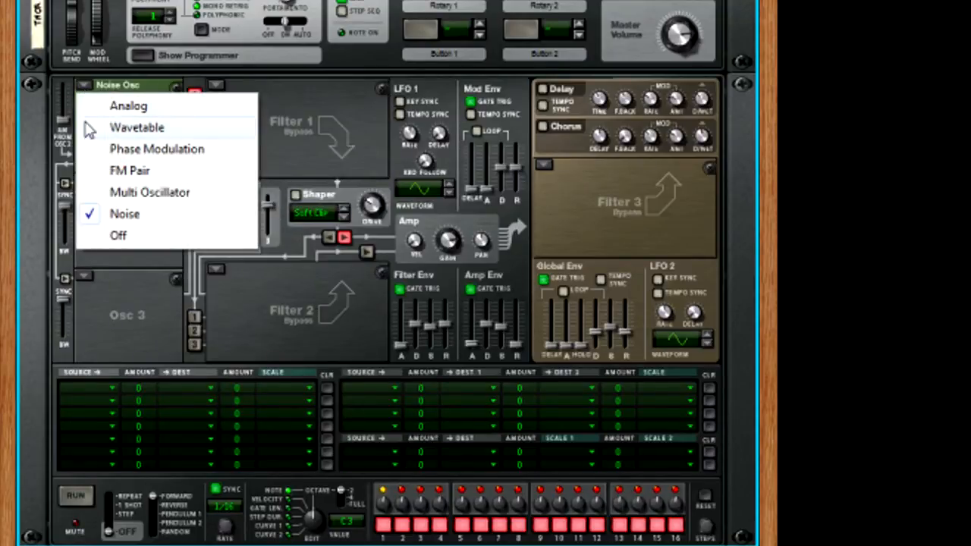
click(104, 108)
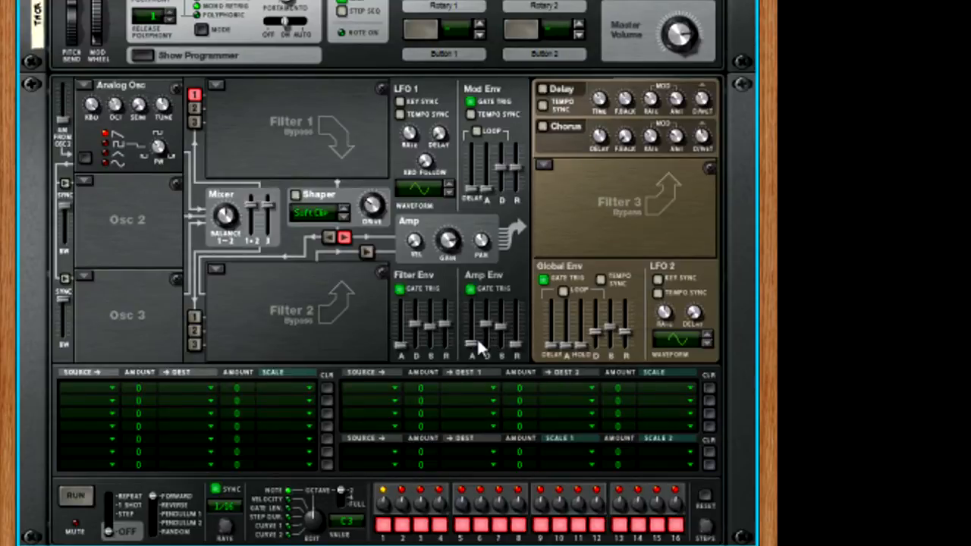
mouse_move(479, 342)
drag(488, 322, 491, 157)
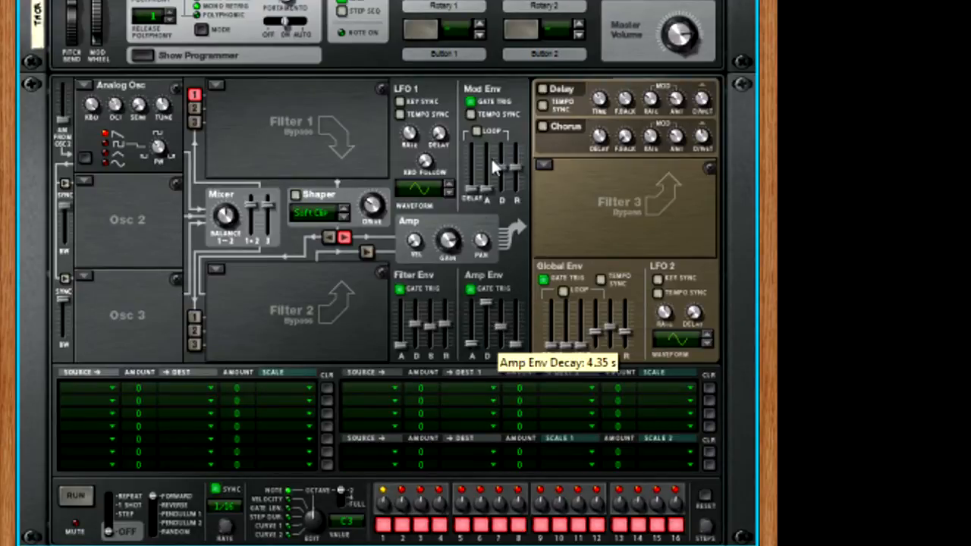
drag(499, 329, 501, 273)
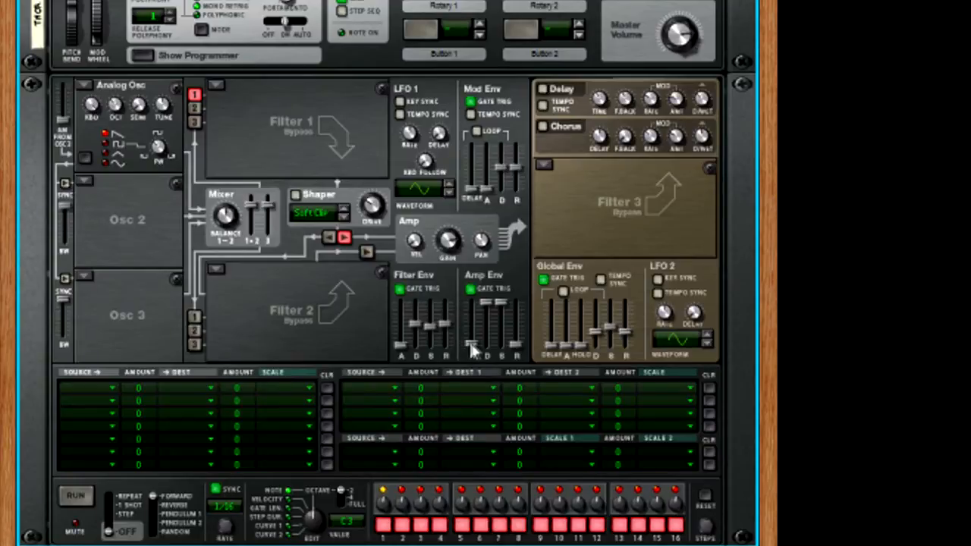
- Try an amp envelope attack of about 214 ms and a release of about 2.89 s, returning each to its minimum
drag(471, 343, 473, 334)
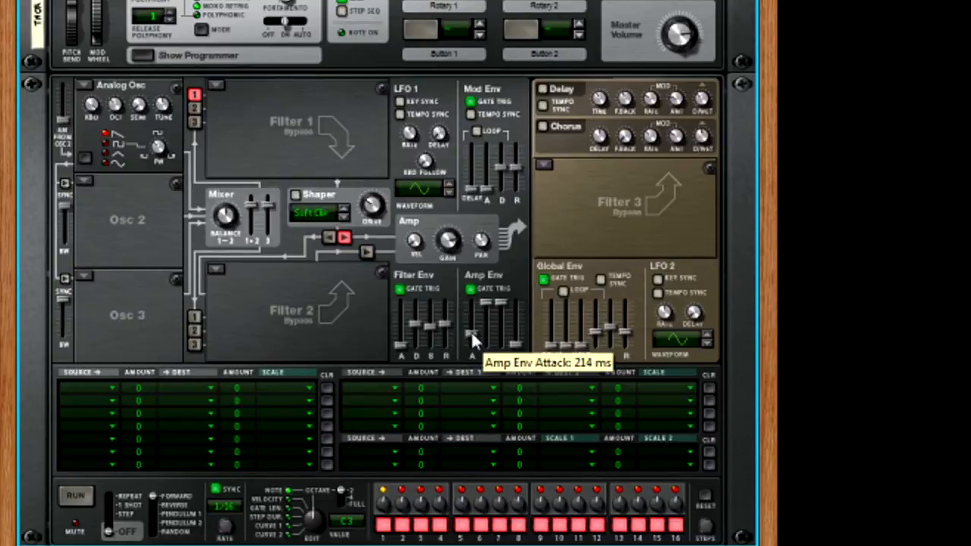
mouse_move(471, 331)
mouse_down()
mouse_move(468, 297)
mouse_move(472, 344)
mouse_up()
mouse_move(516, 344)
mouse_down()
mouse_move(515, 318)
mouse_move(519, 354)
mouse_move(520, 332)
mouse_up()
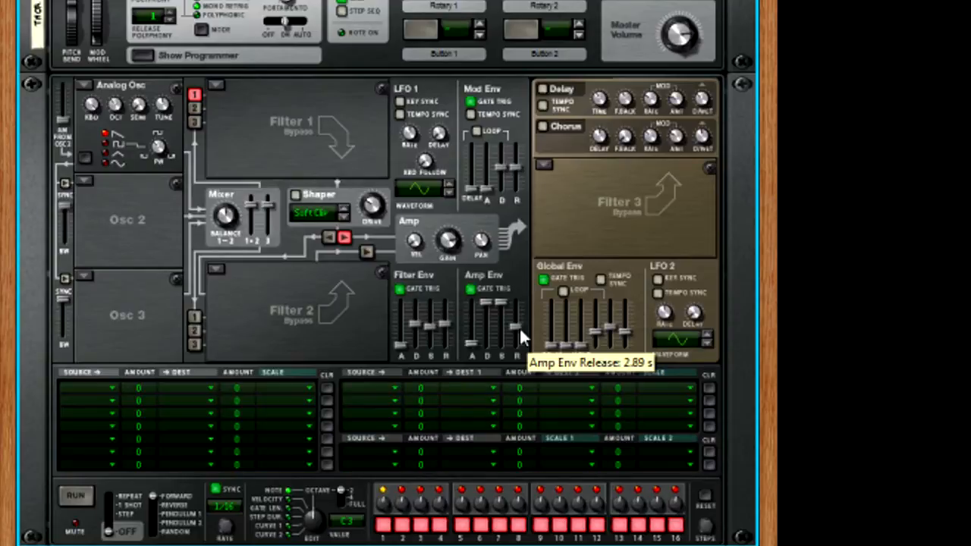
drag(520, 330, 519, 346)
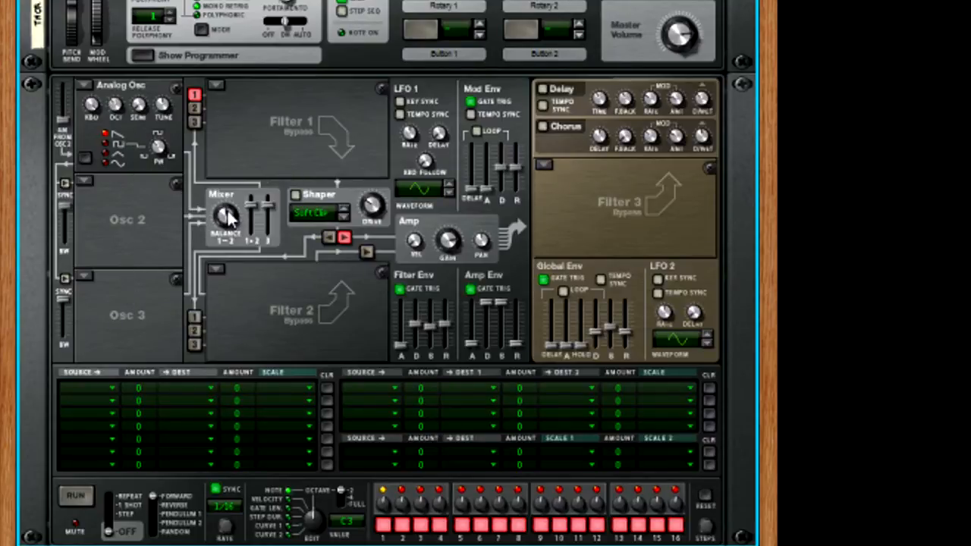
- Load an Analog oscillator into oscillator slot 2 and route it to filter 1
click(82, 182)
click(106, 200)
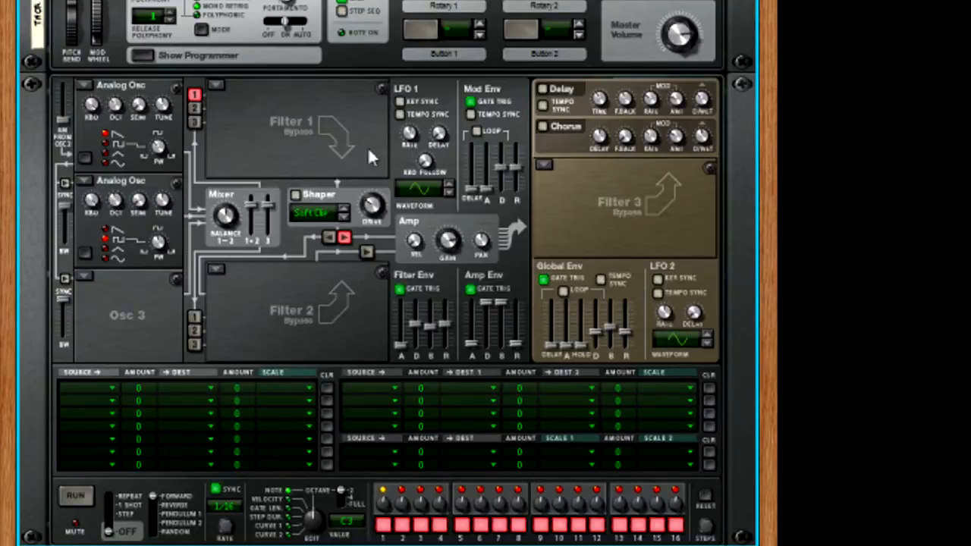
click(195, 109)
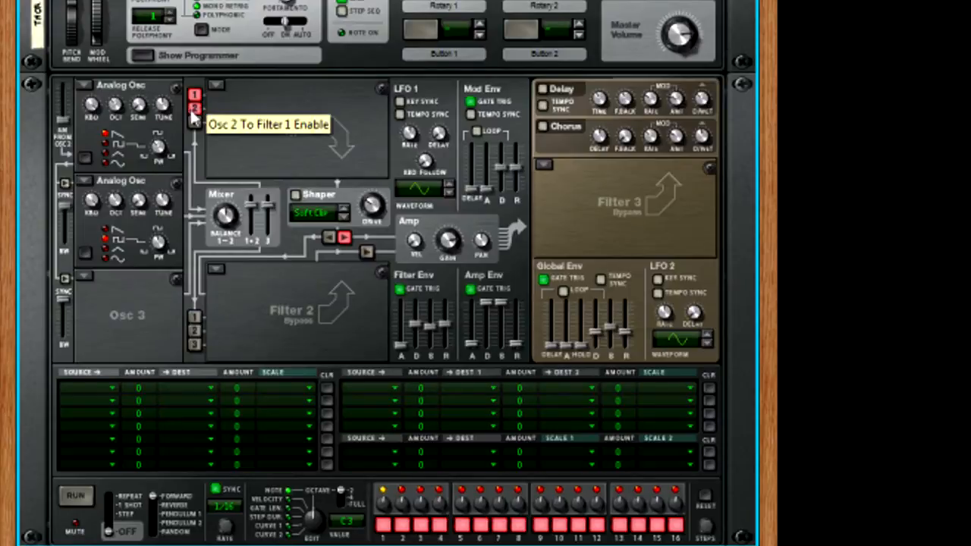
- Try the mixer's balance between oscillators 1 and 2 and their shared level, ending near the original settings
drag(233, 235, 237, 242)
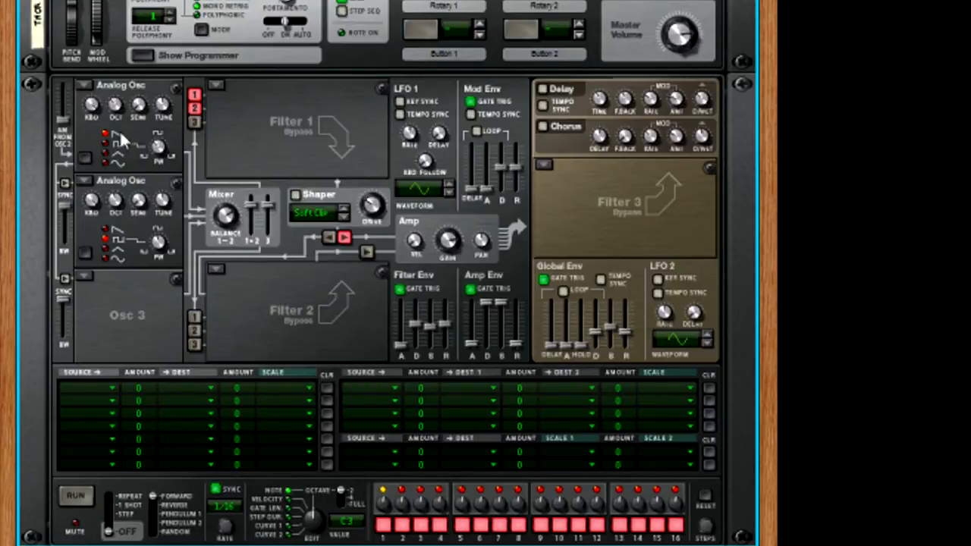
drag(228, 242, 253, 215)
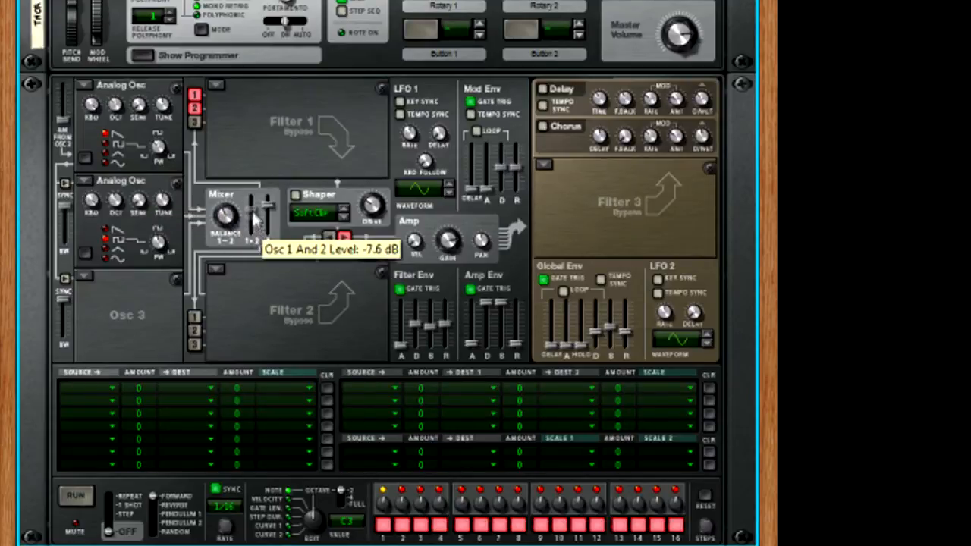
drag(231, 222, 236, 371)
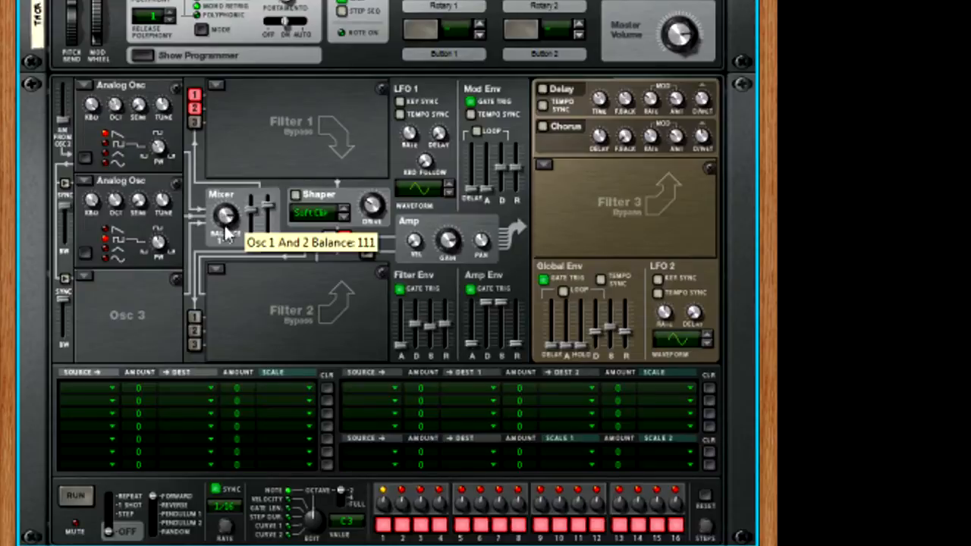
drag(227, 255, 249, 209)
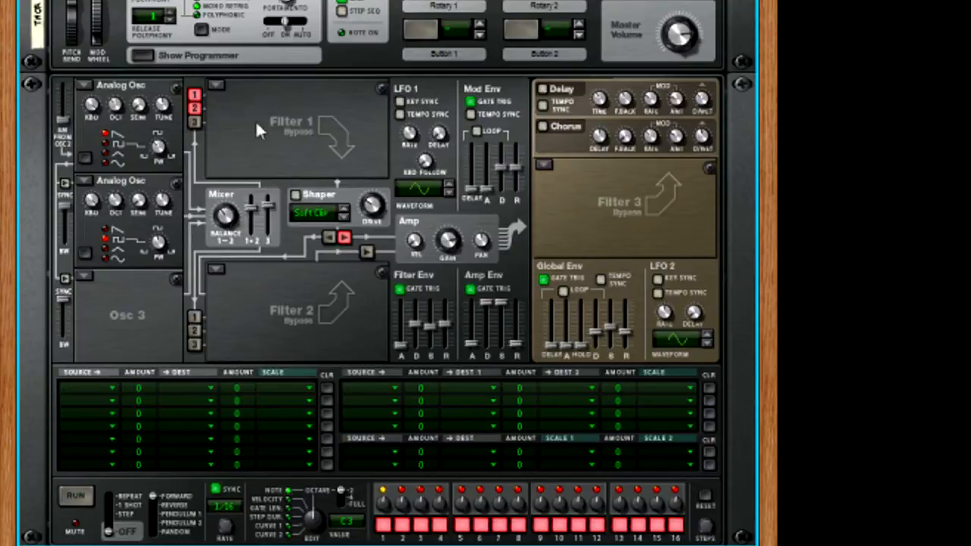
- Load the Low Pass Ladder type into filter 1 and raise the filter envelope's decay and sustain to maximum
click(222, 87)
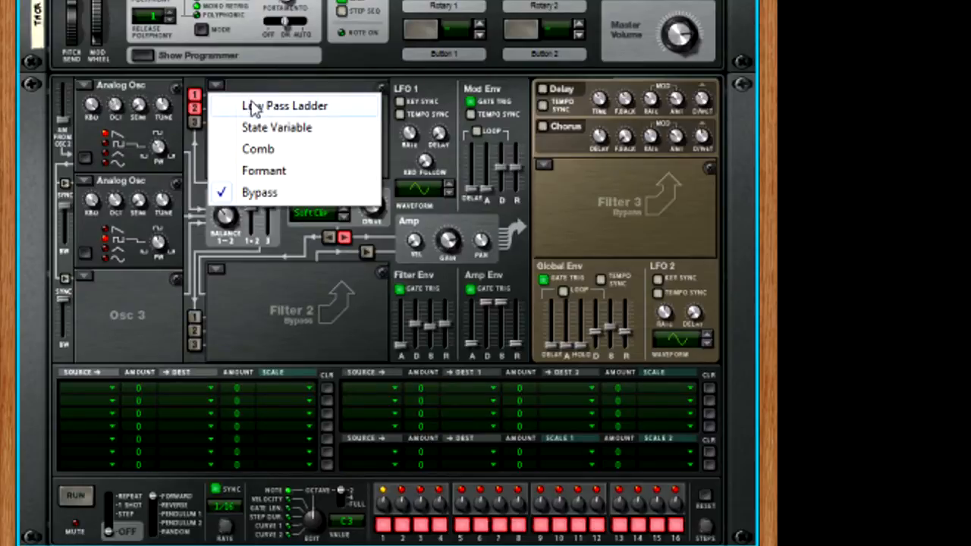
click(253, 107)
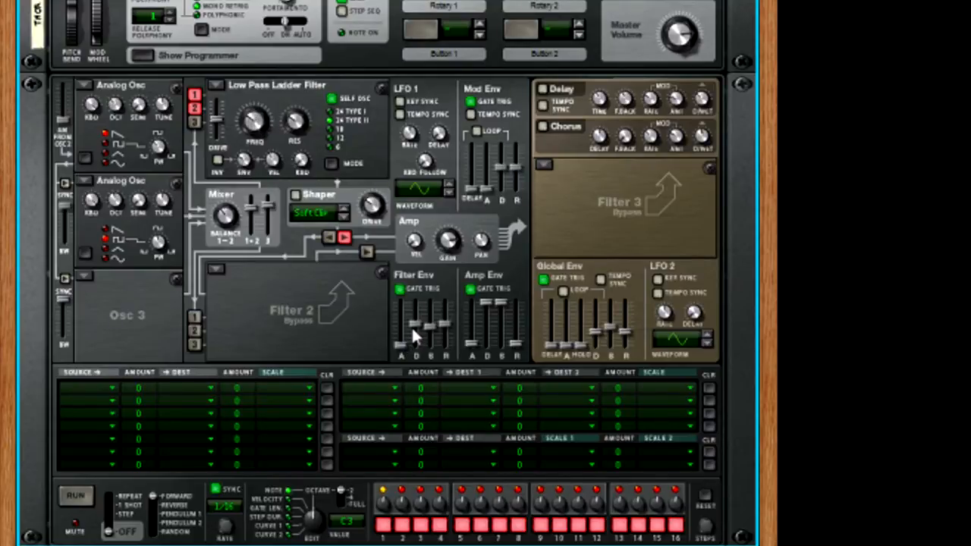
drag(415, 332, 426, 294)
mouse_move(402, 346)
mouse_down()
mouse_move(402, 324)
mouse_move(408, 349)
mouse_up()
- Try filter 1's envelope invert, turn it back off, and check the velocity and keyboard tracking controls
click(217, 160)
click(220, 161)
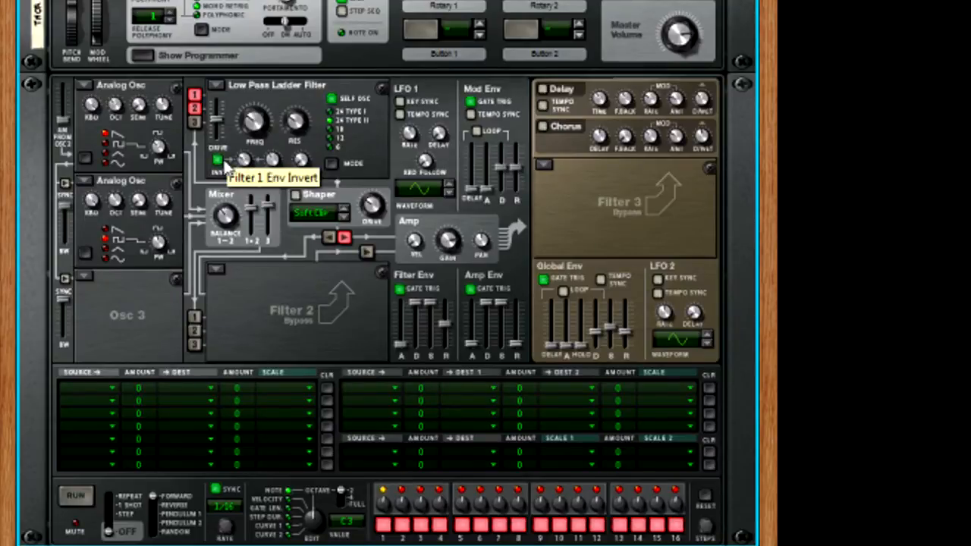
click(220, 161)
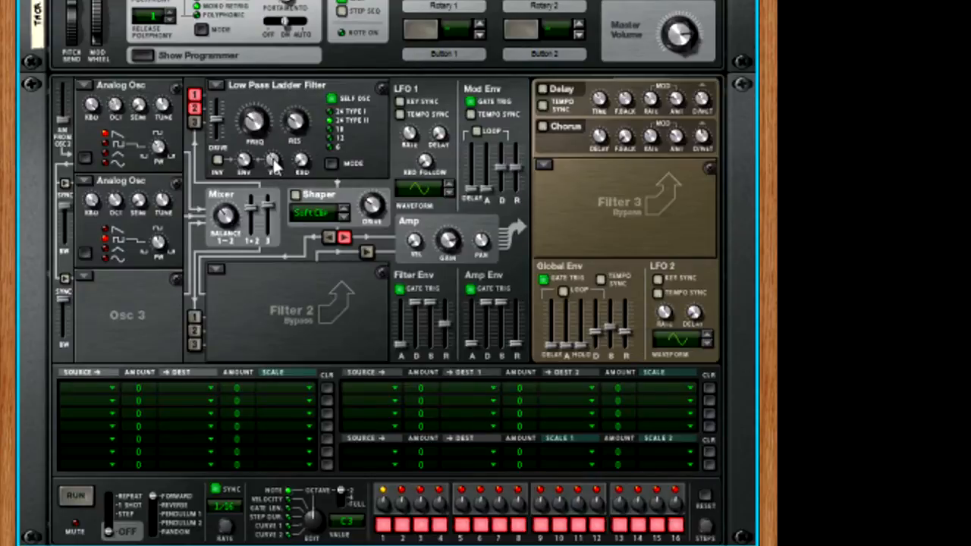
mouse_move(276, 167)
mouse_move(309, 171)
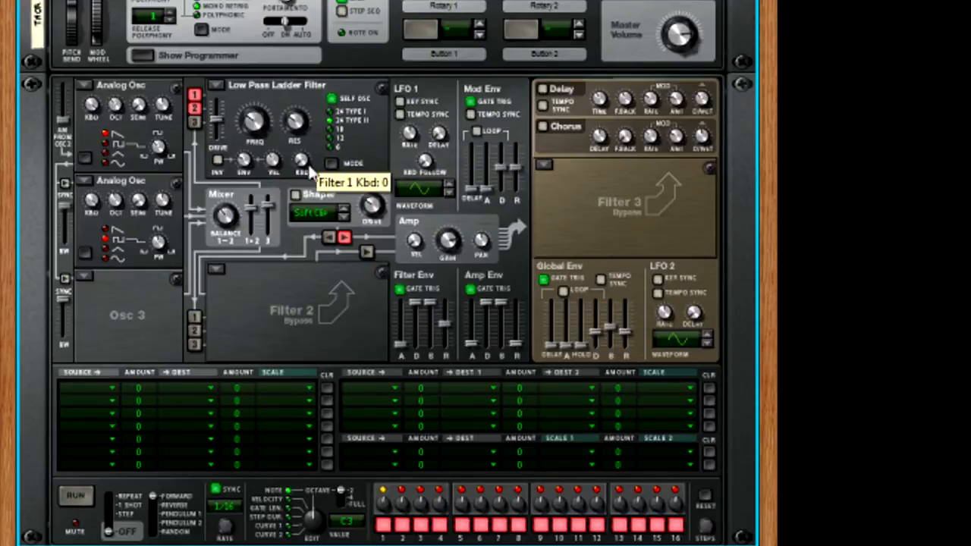
drag(307, 166, 306, 165)
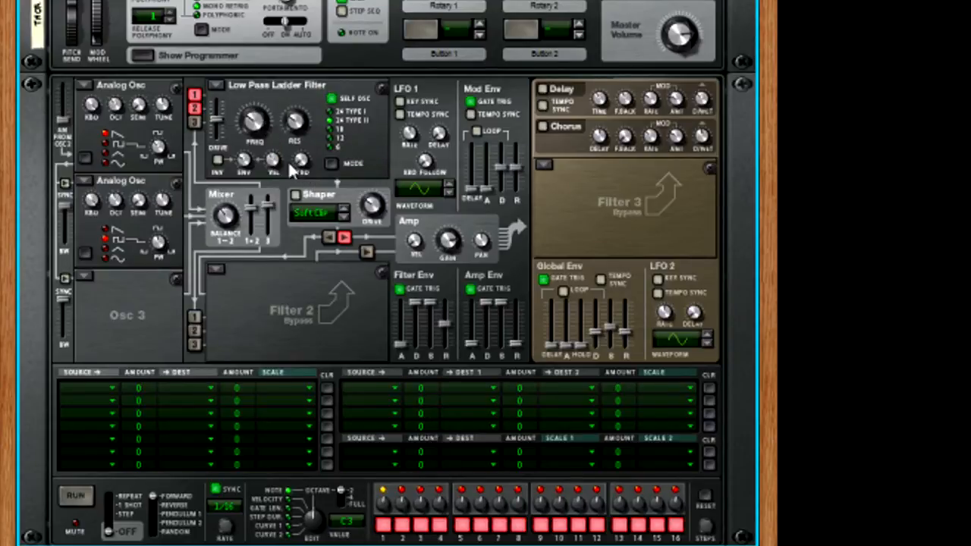
- Raise filter 1's drive slightly and sweep its cutoff frequency down to about 39 Hz and back up
drag(221, 129, 220, 121)
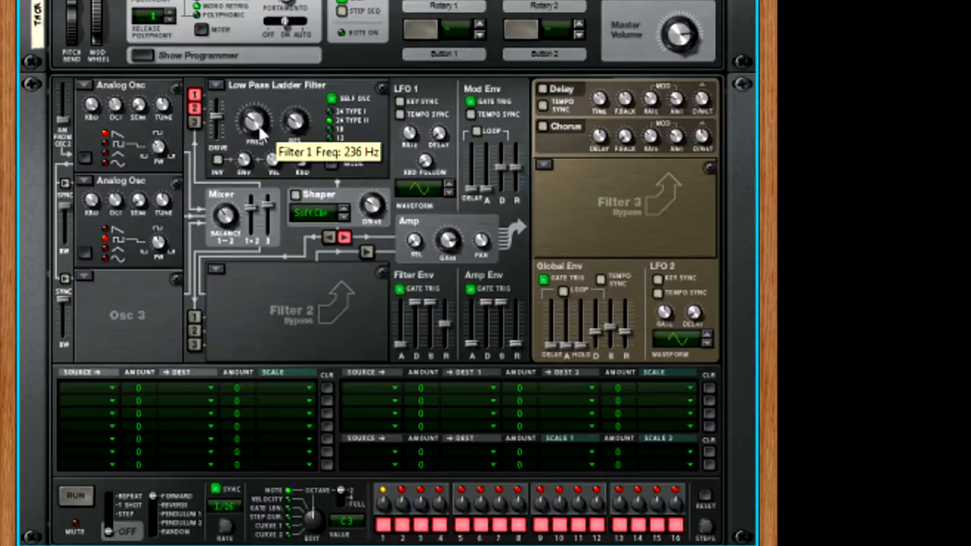
drag(258, 126, 260, 185)
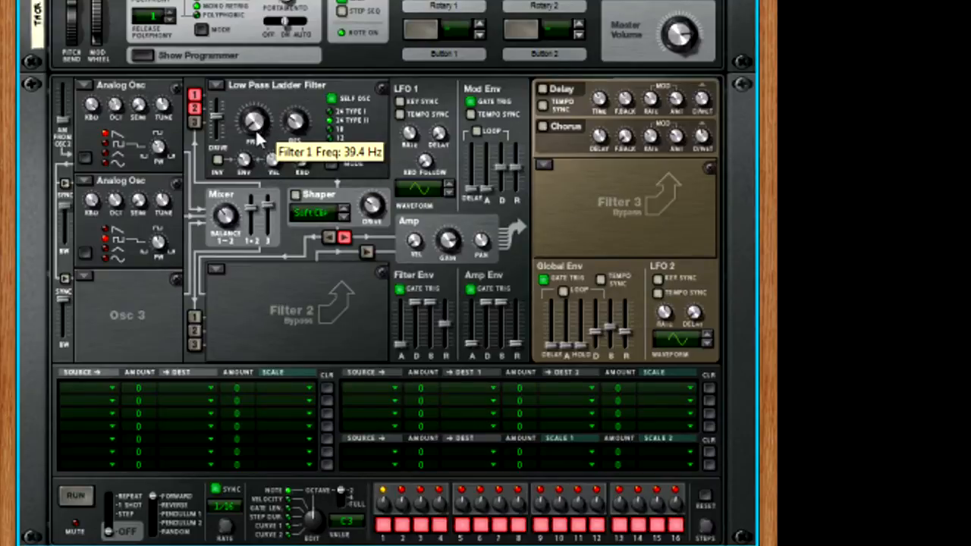
drag(256, 127, 255, 110)
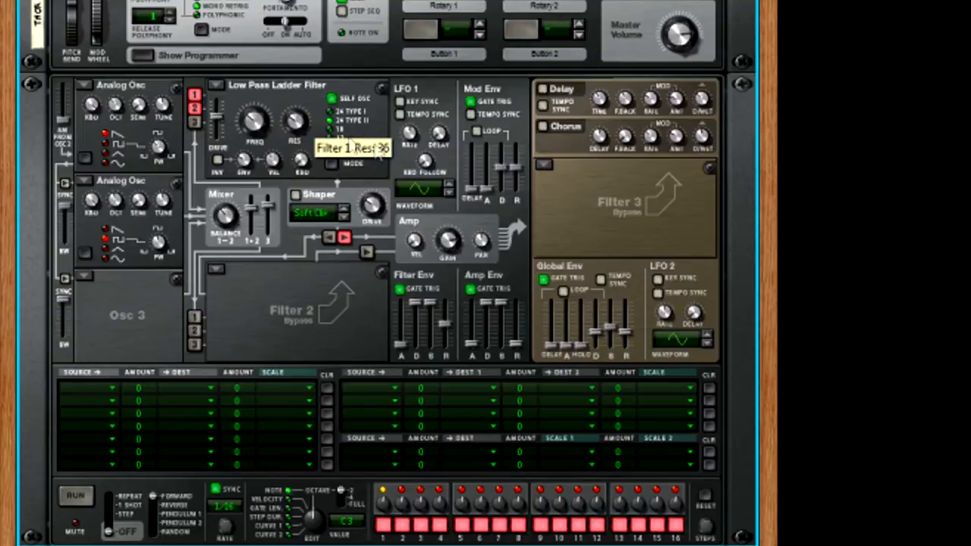
- Add an MClass Equalizer to the rack below the Thor synthesizer
scroll(352, 371, down, 3)
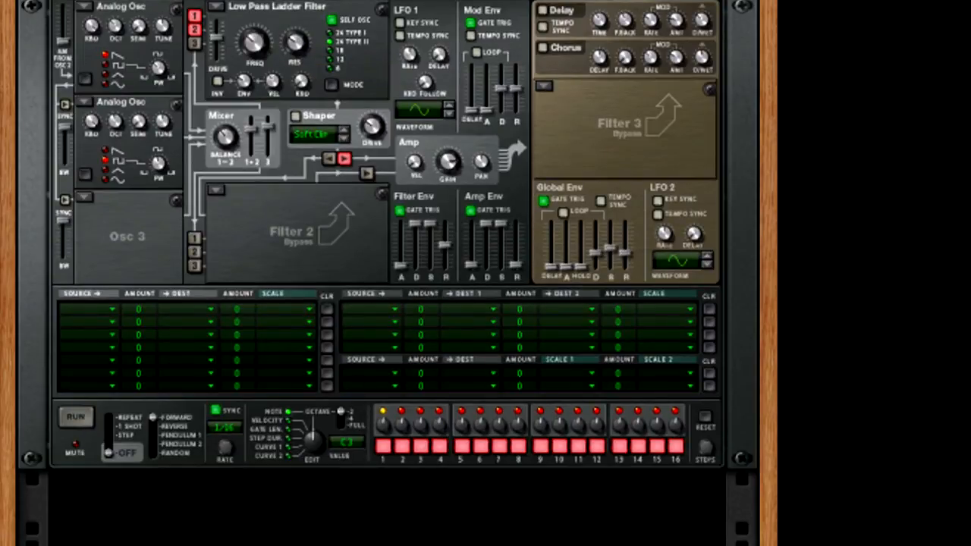
mouse_move(228, 0)
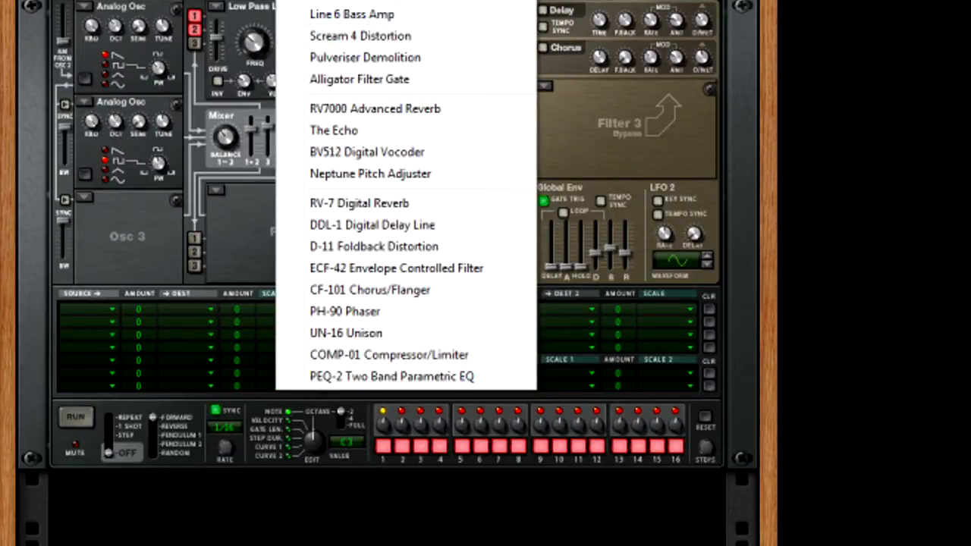
click(349, 0)
scroll(388, 274, down, 5)
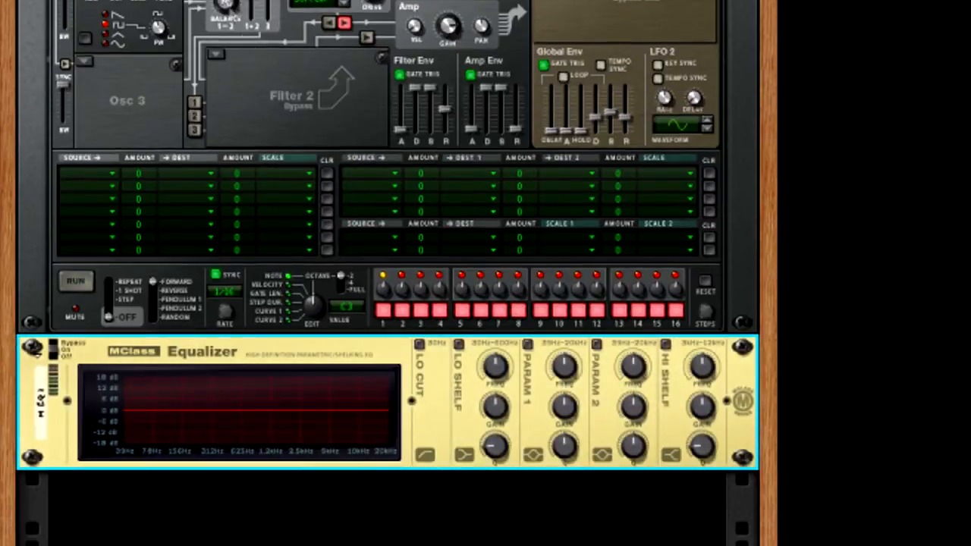
- Enable the equalizer's Param 2 band, boost its gain to about 12 dB and lower its Q for a wide curve
scroll(389, 273, up, 2)
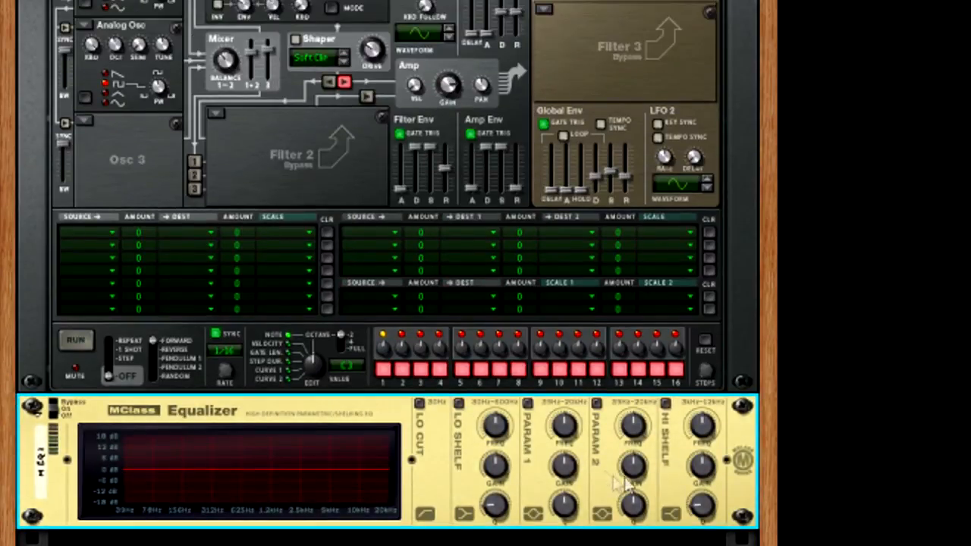
drag(634, 472, 633, 413)
click(592, 390)
drag(634, 516, 636, 541)
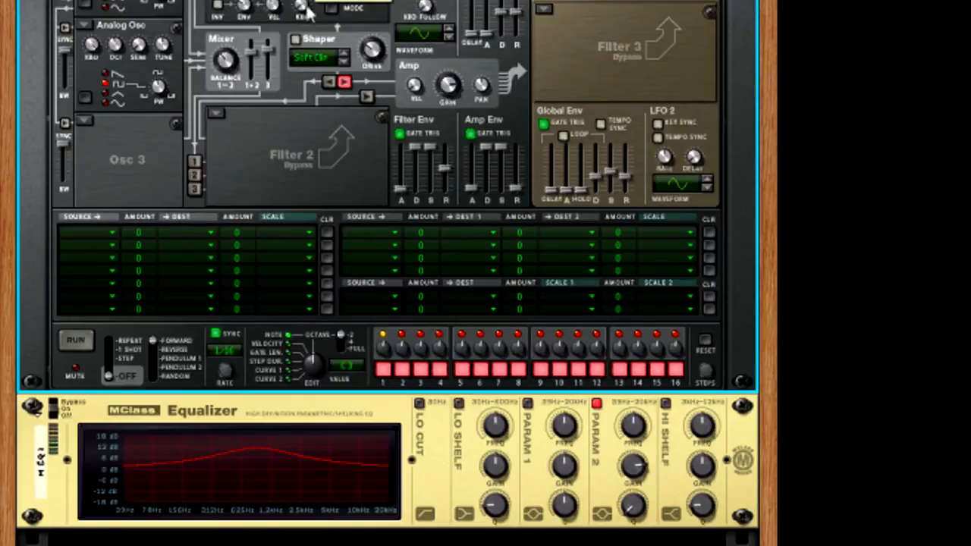
- Vary the equalizer's Param 2 gain and sweep its Q between a wide curve and a narrow peak
drag(633, 504, 635, 508)
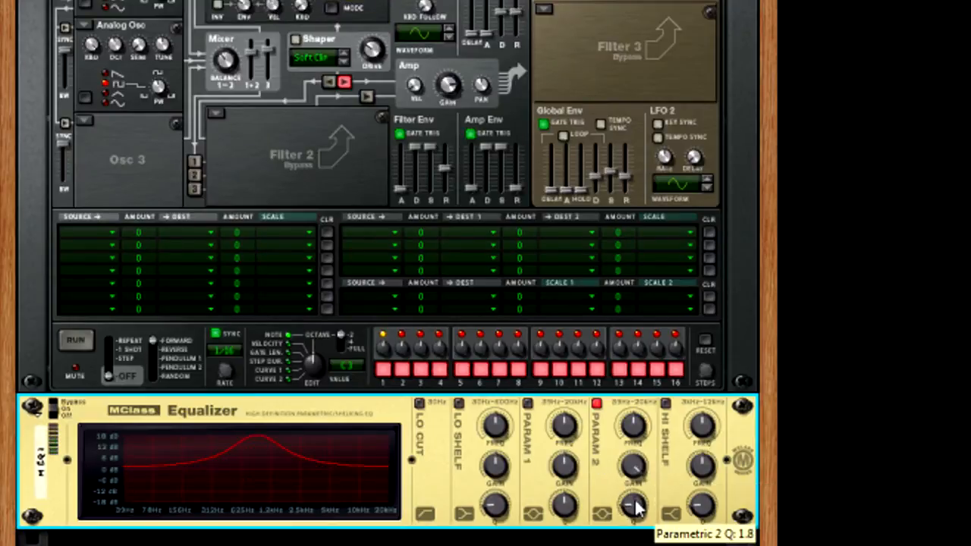
drag(634, 466, 636, 499)
drag(637, 503, 636, 475)
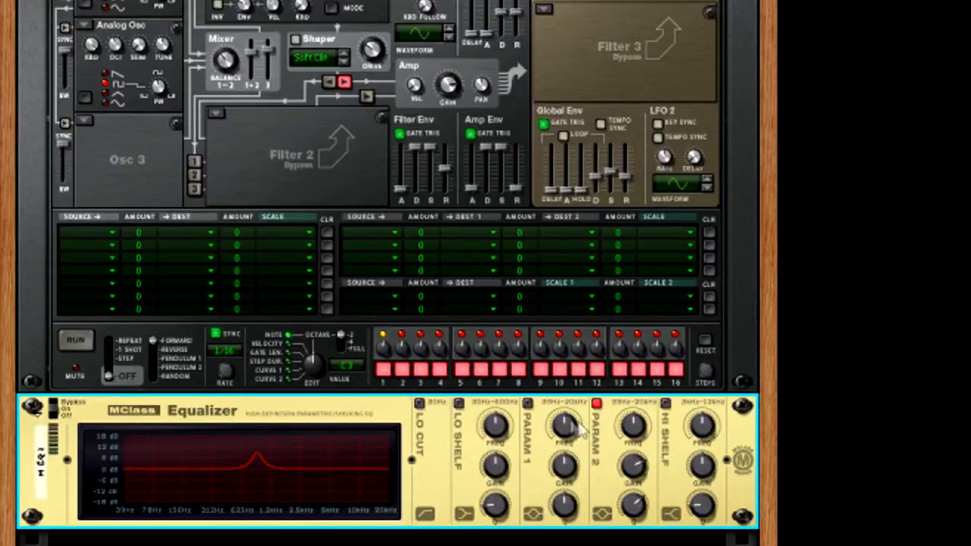
mouse_move(636, 507)
mouse_down()
mouse_move(638, 451)
mouse_move(637, 503)
mouse_up()
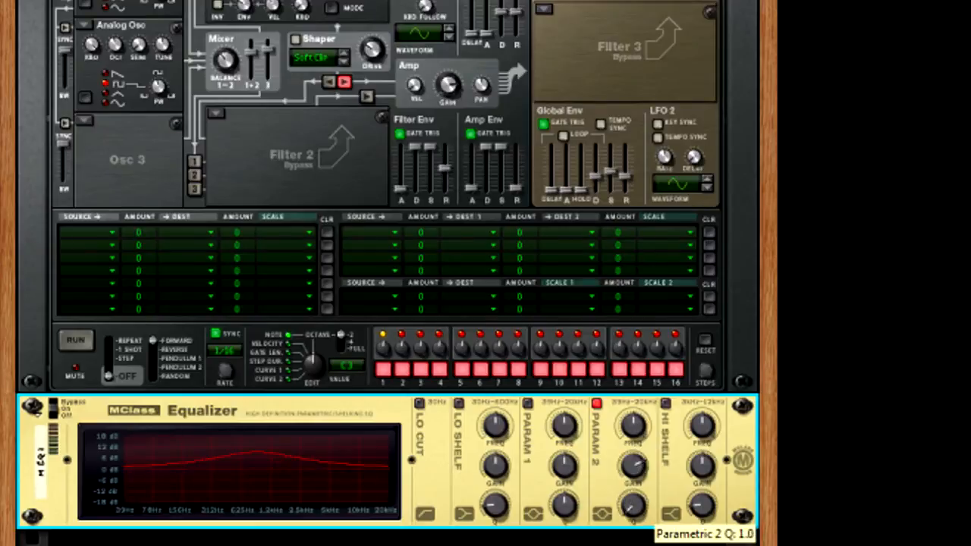
drag(637, 504, 492, 173)
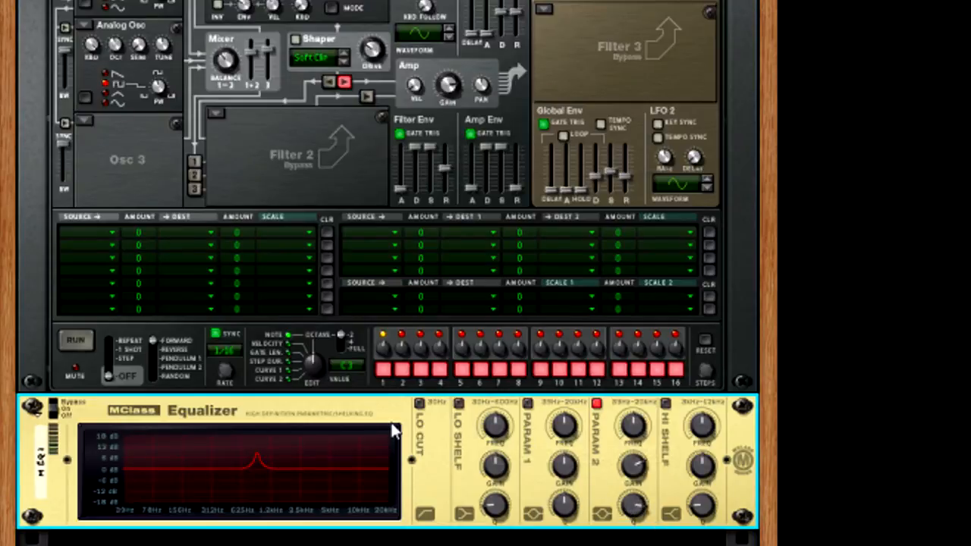
- Delete the MClass Equalizer from the rack and adjust filter 1's resonance on the Thor
key(Delete)
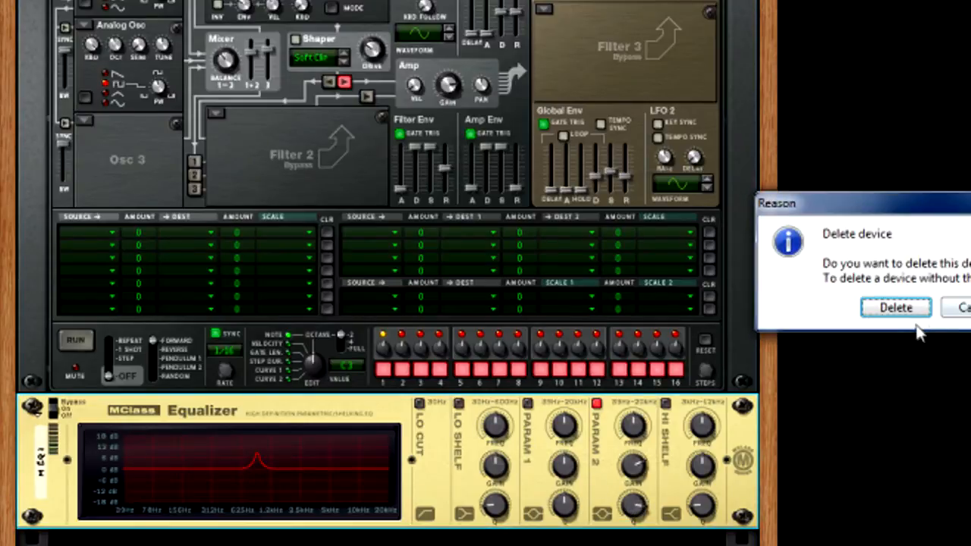
click(906, 308)
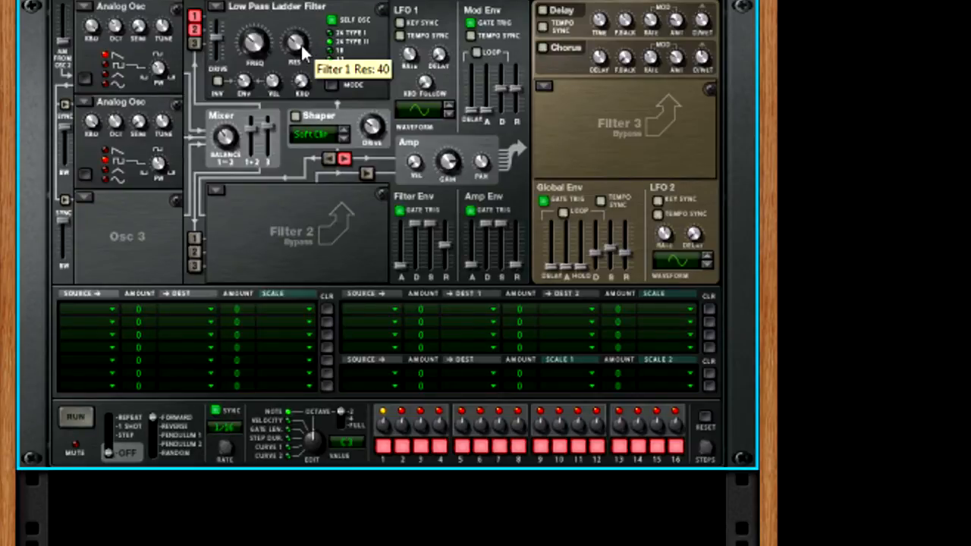
drag(302, 47, 300, 49)
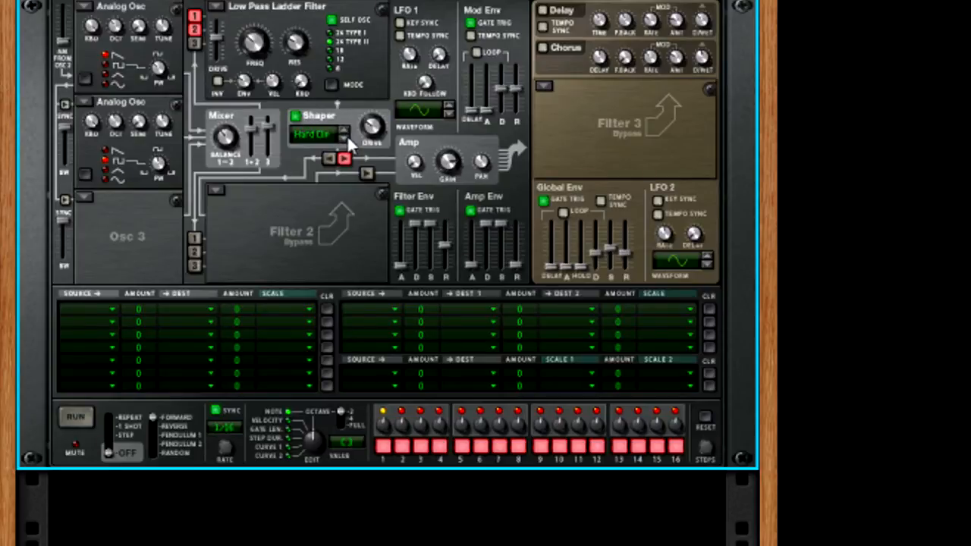
- Vary the Shaper's drive and step through its distortion modes, ending on Hard Clip
drag(372, 125, 372, 91)
drag(369, 129, 366, 121)
click(343, 137)
click(343, 137)
click(346, 131)
click(346, 132)
click(346, 131)
click(346, 133)
click(346, 133)
drag(372, 127, 372, 110)
- Load a Comb filter into the filter 2 slot and route oscillator 1 into it
click(214, 189)
click(269, 255)
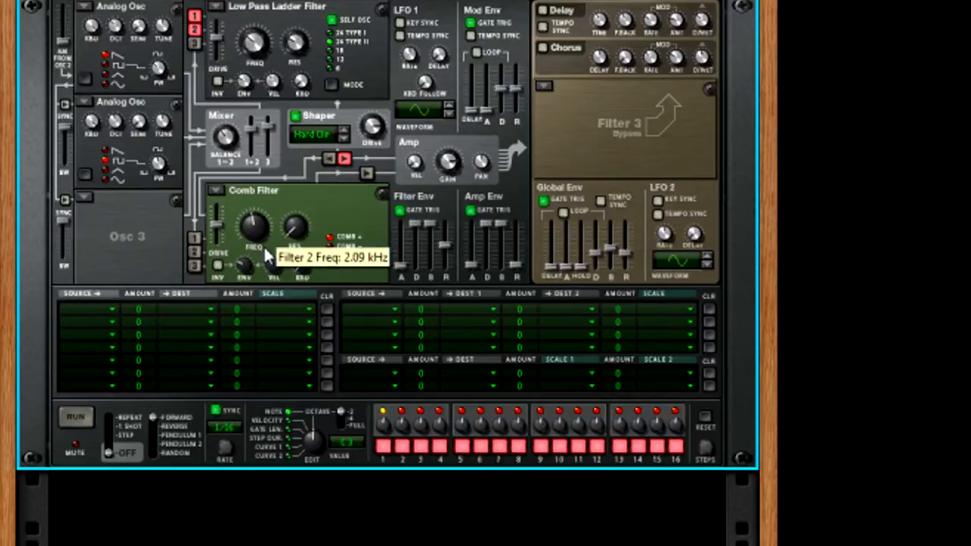
click(195, 238)
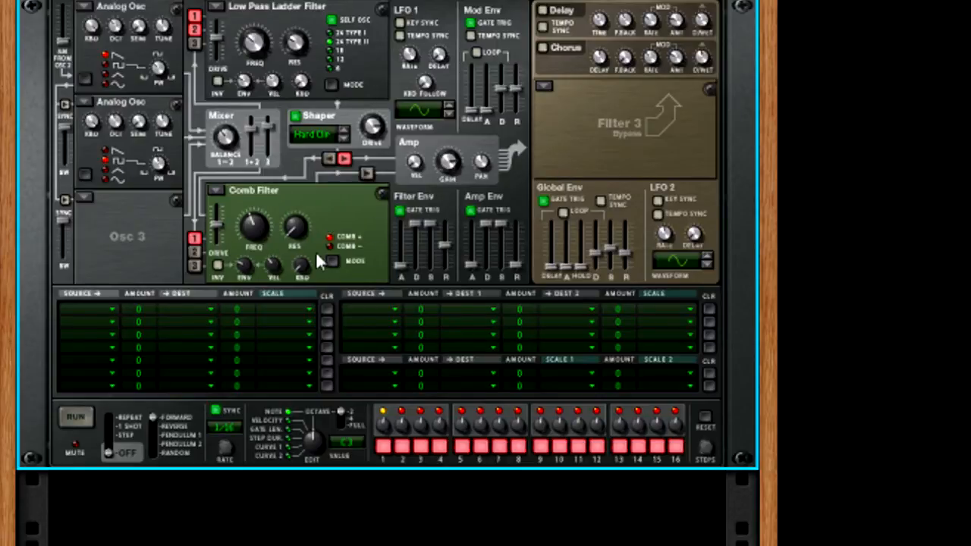
- Disconnect oscillators 1 and 2 from filter 1 and enable filter 2's output to the amplifier
click(195, 29)
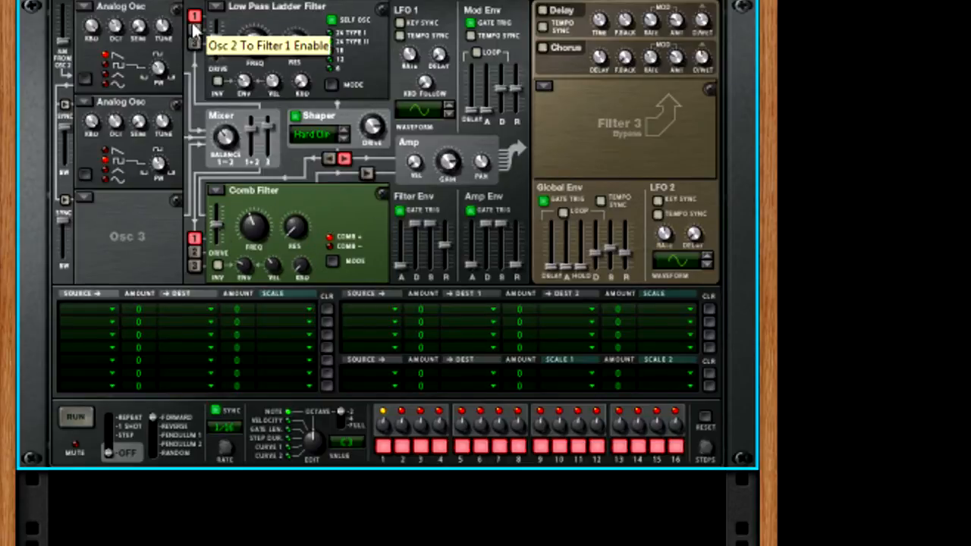
click(195, 15)
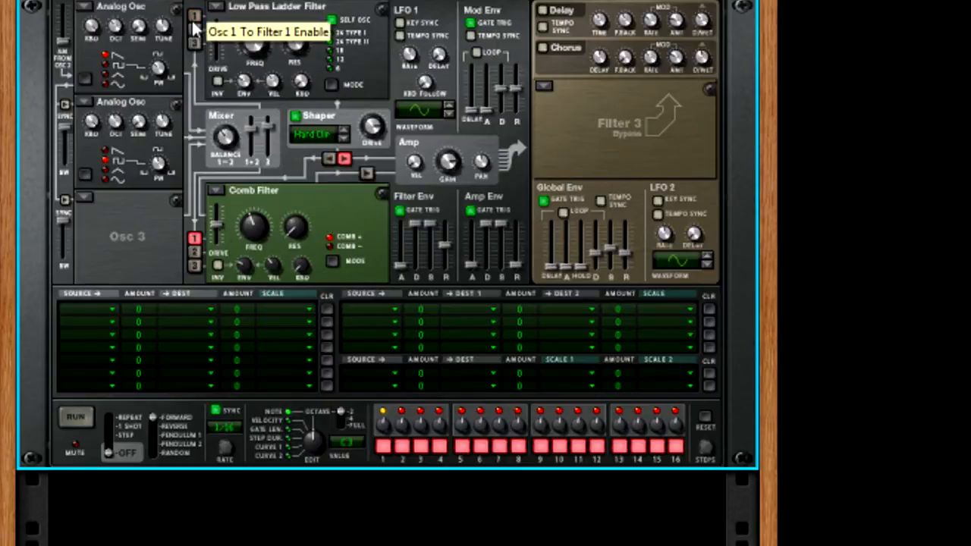
click(367, 175)
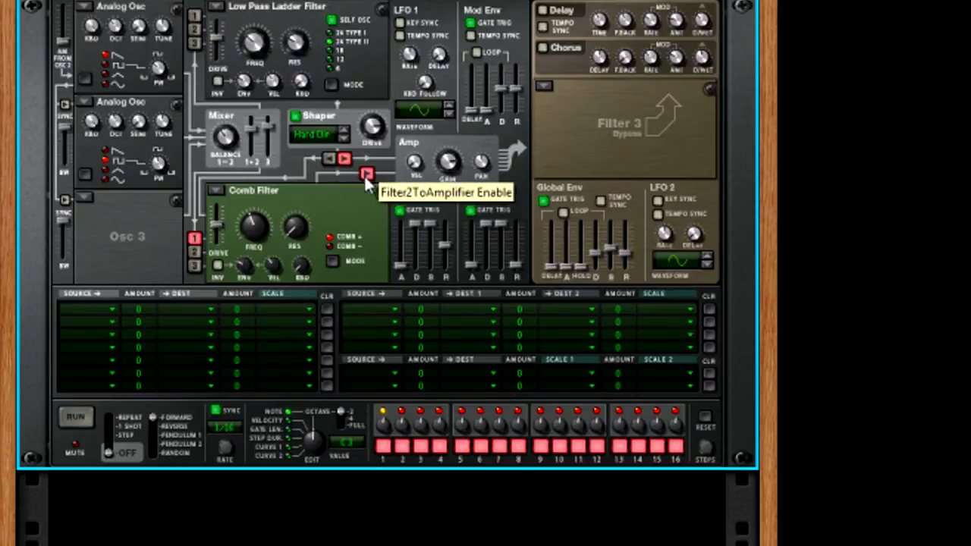
- Route oscillators 1 and 2 back into filter 1 only, and send the Shaper's output into filter 2 instead of the amplifier
click(195, 29)
click(195, 16)
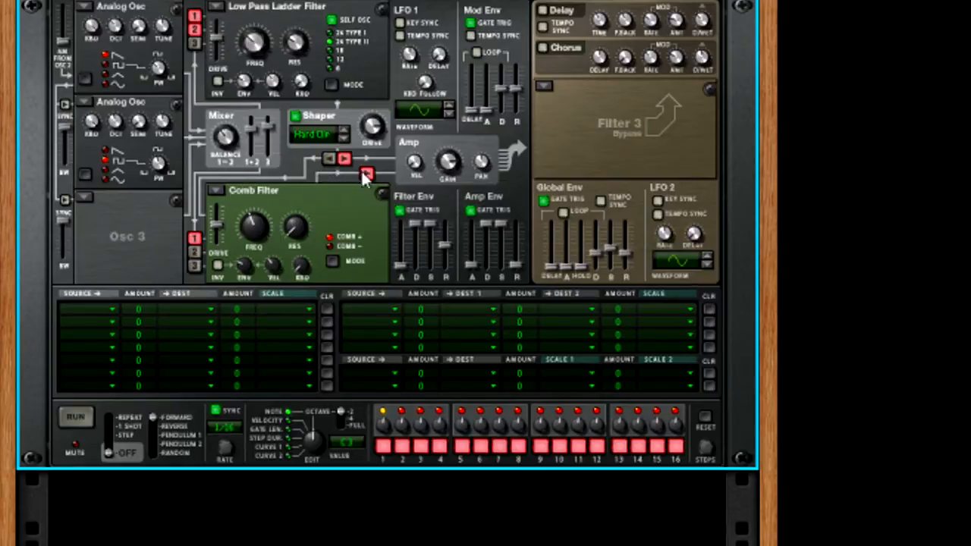
click(195, 239)
click(329, 161)
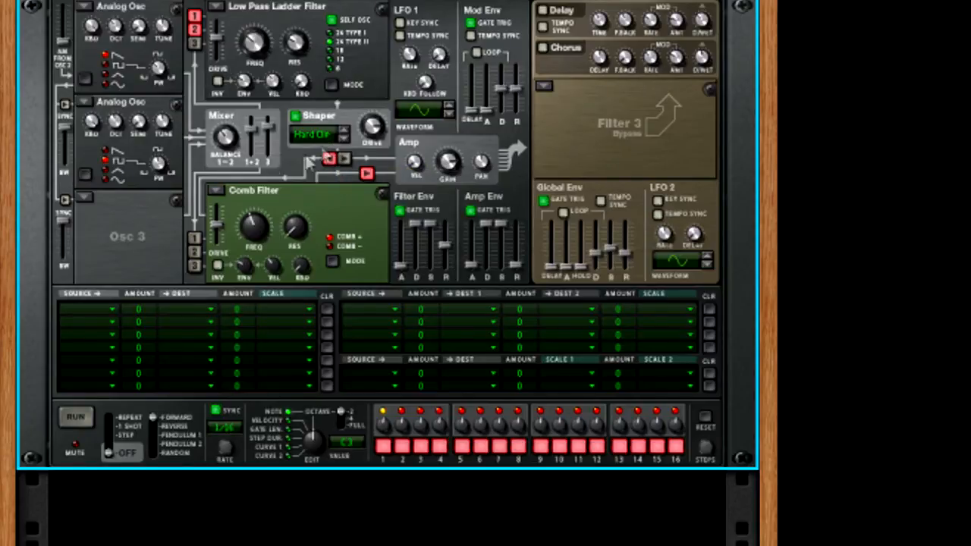
- Sweep the comb filter's frequency in filter 2, lowering it to around 236 Hz
drag(255, 235, 252, 233)
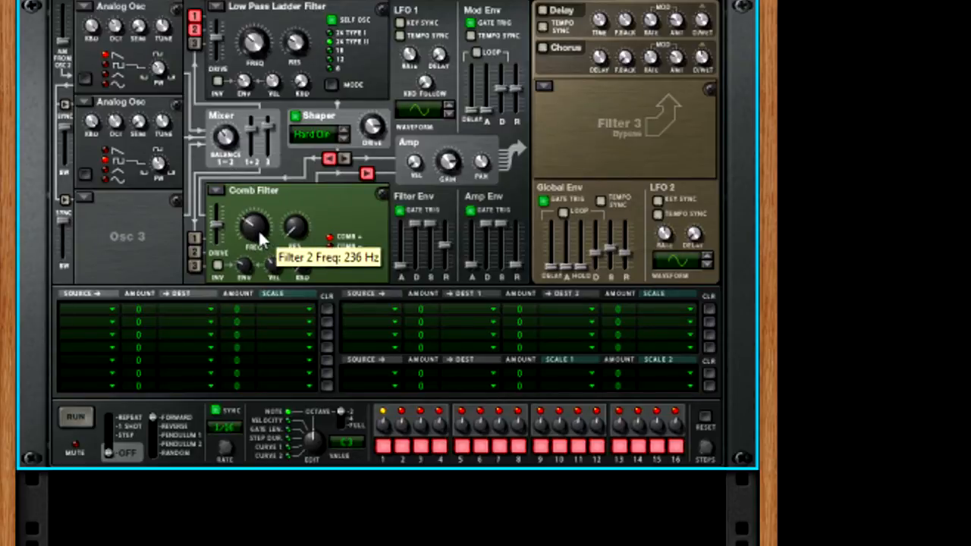
drag(256, 228, 258, 230)
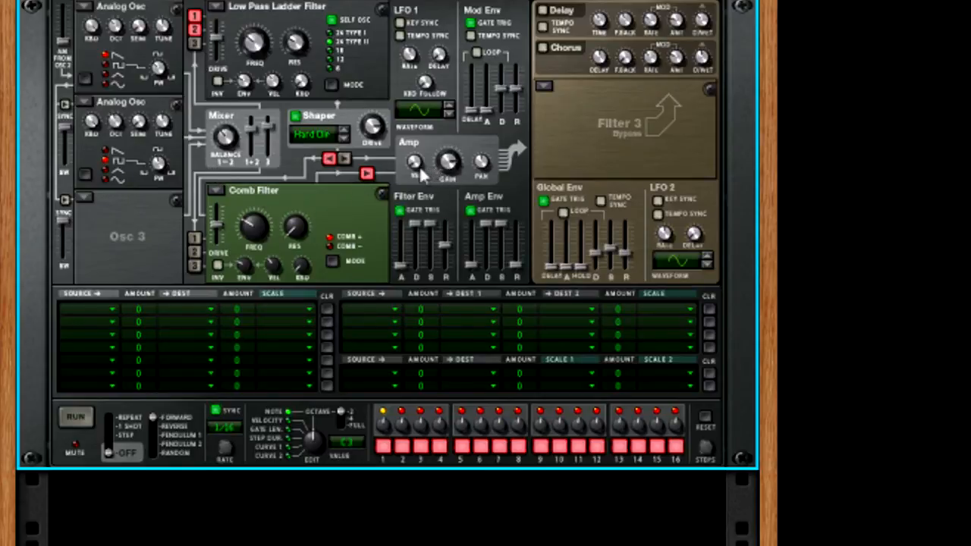
drag(422, 174, 393, 224)
- Load a State Variable filter into the filter 3 slot and set its mode to BP 12
click(545, 87)
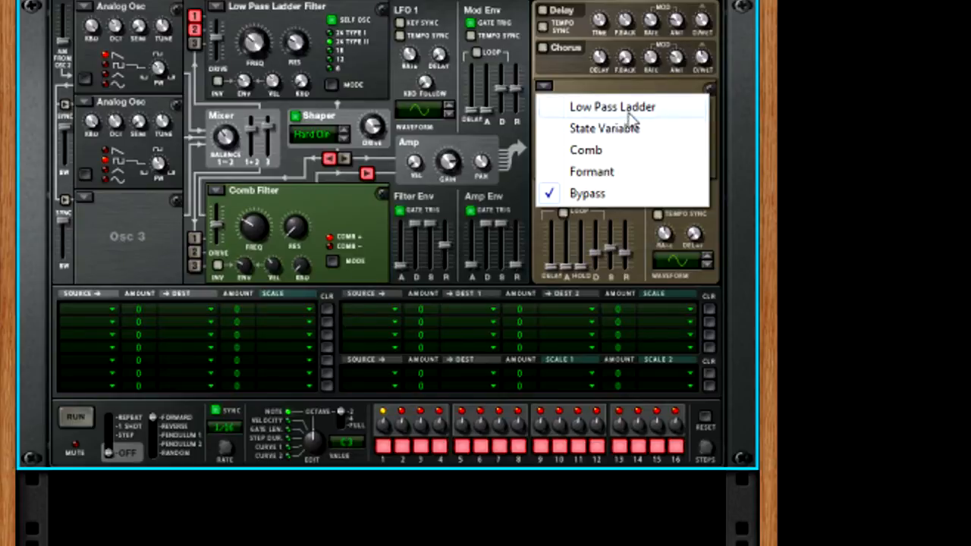
click(648, 129)
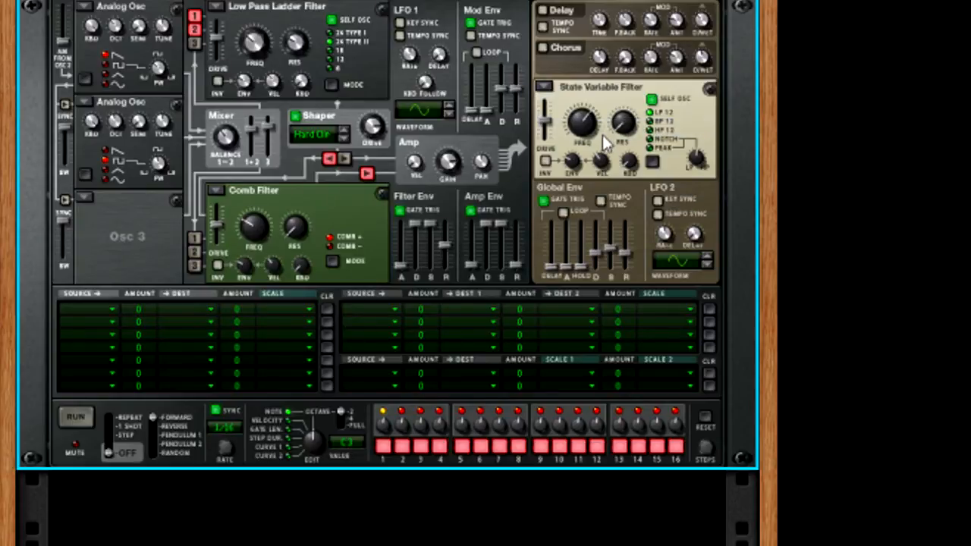
click(657, 123)
- Add a new MClass Equalizer to the rack below the Thor
click(377, 519)
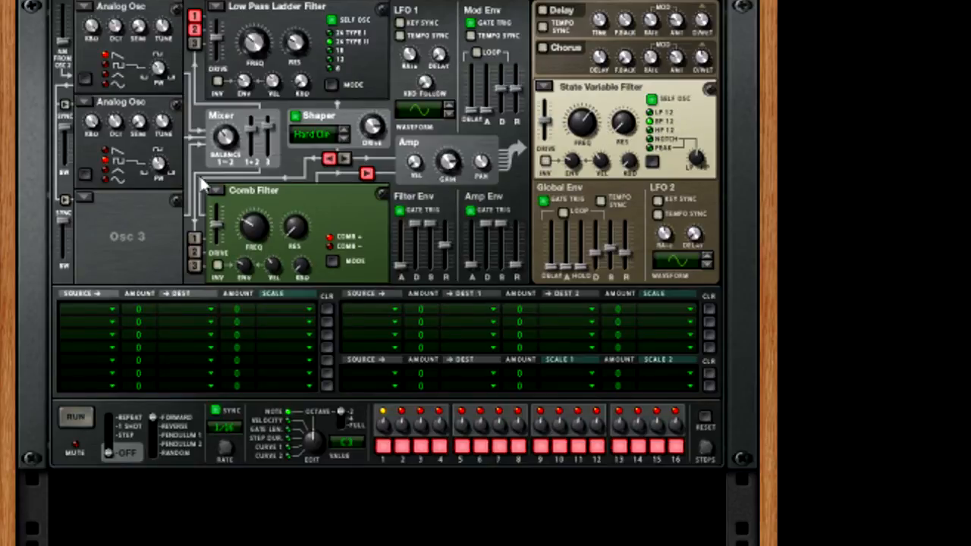
mouse_move(228, 0)
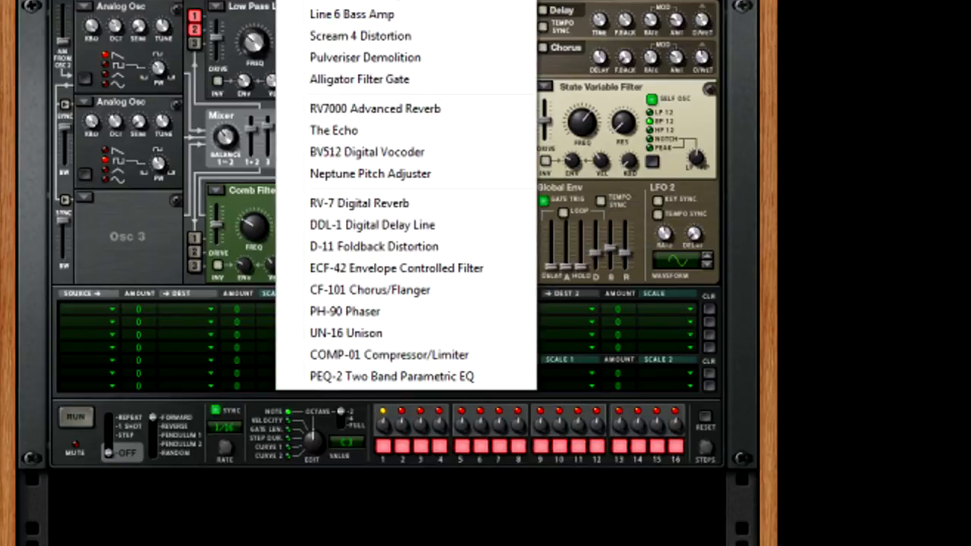
click(349, 1)
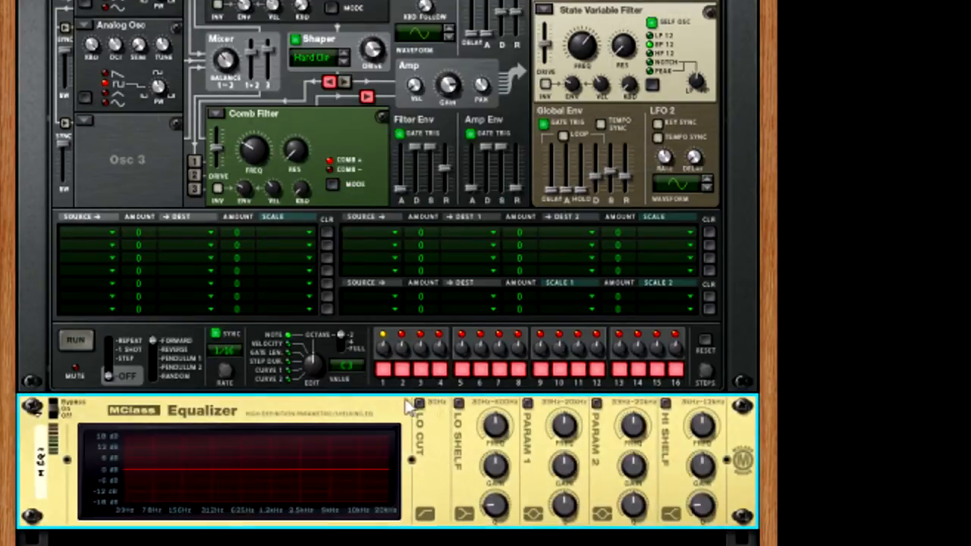
- Enable the equalizer's Lo Cut, Lo Shelf and Hi Shelf bands, turning both shelves' gain and Q fully down
click(421, 406)
click(460, 403)
drag(490, 460, 490, 531)
drag(495, 501, 497, 527)
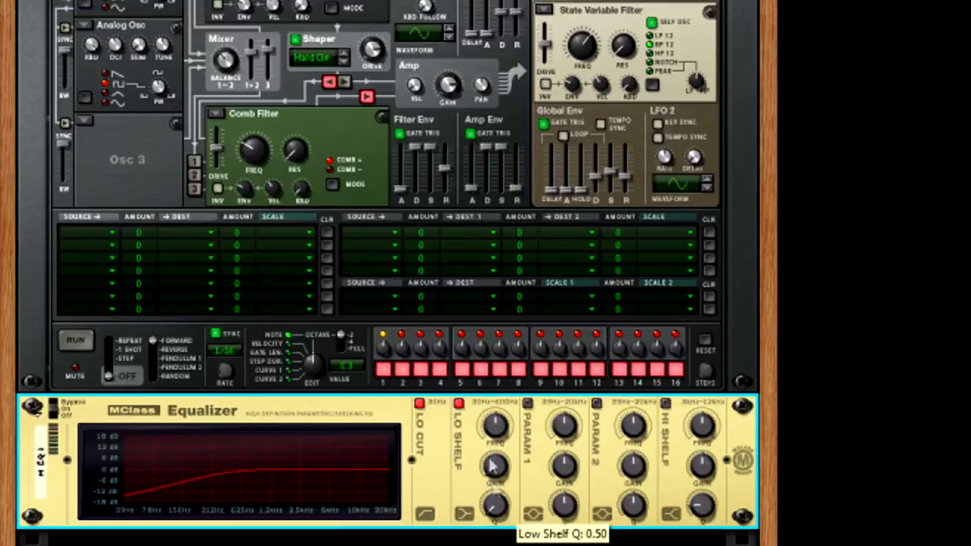
click(666, 403)
drag(701, 504, 700, 540)
drag(702, 466, 702, 497)
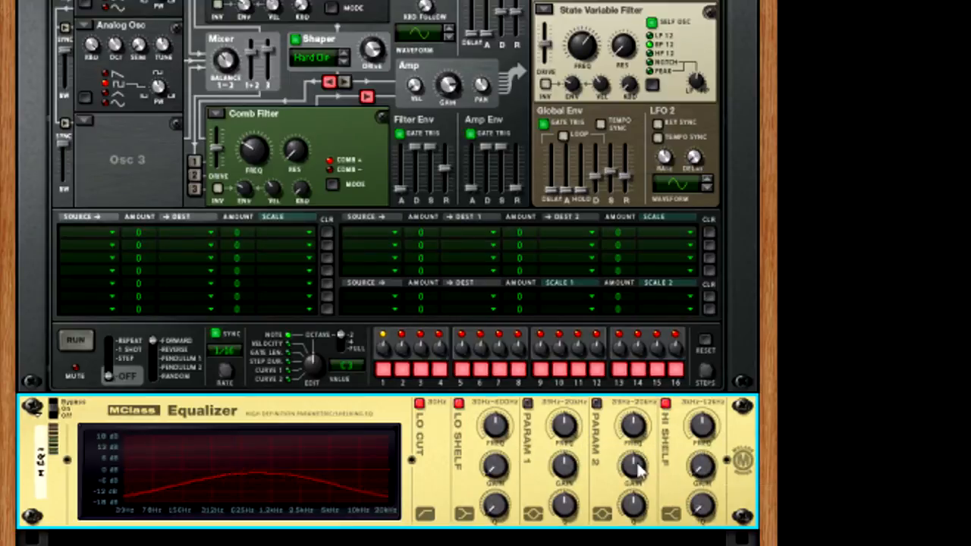
- Enable Param 1 with its gain fully down and Param 2 with its gain raised to form a band-pass peak
click(527, 403)
drag(564, 465, 567, 543)
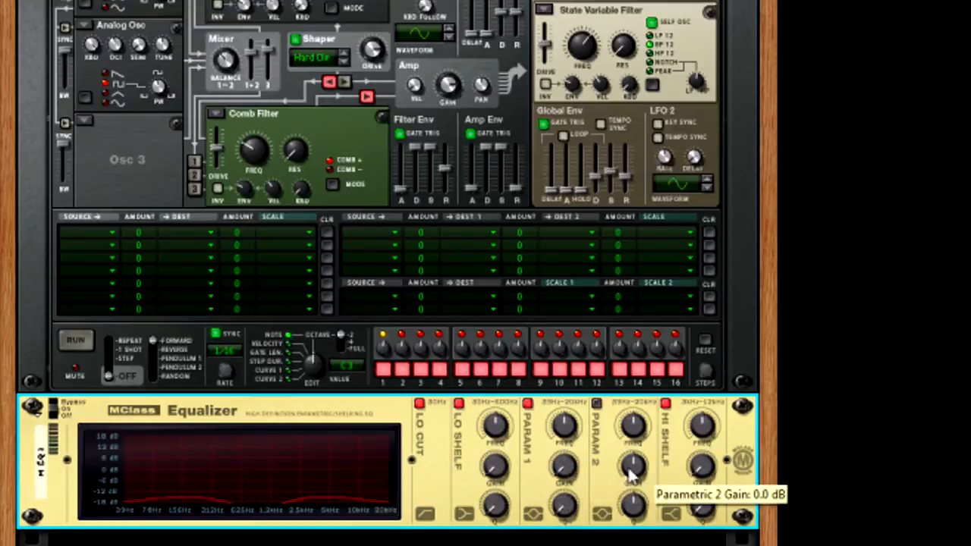
click(597, 403)
drag(633, 472, 637, 432)
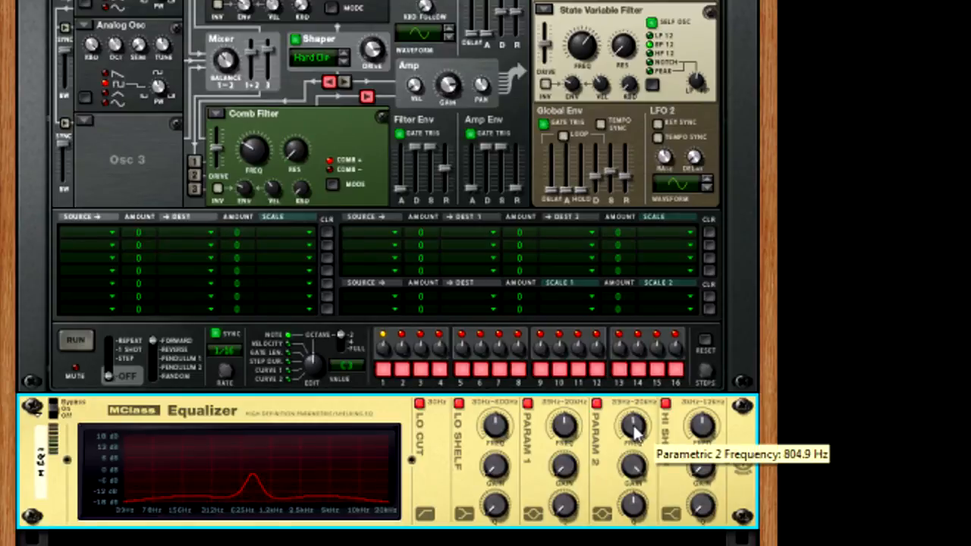
- Sweep filter 3's frequency and the equalizer's Param 2 frequency to illustrate the band-pass response
click(595, 52)
drag(595, 52, 591, 46)
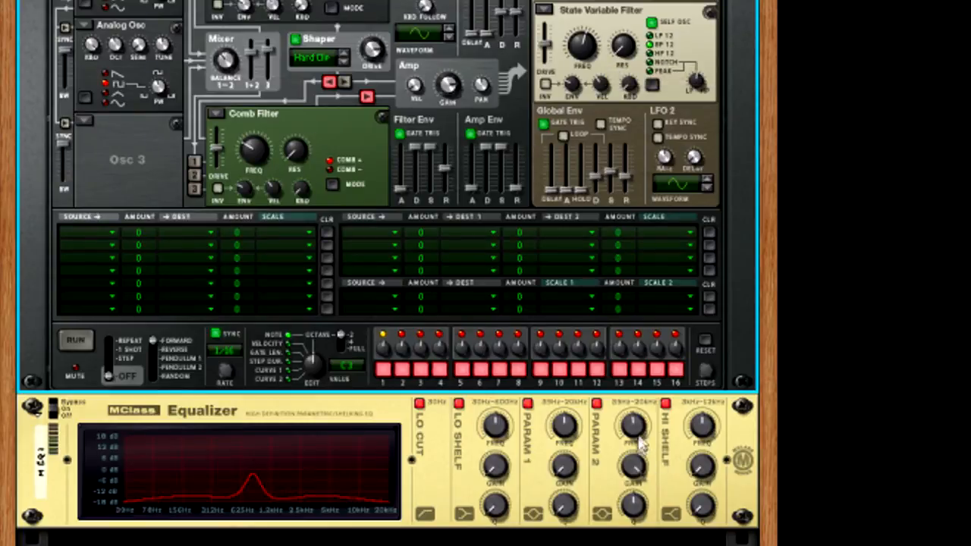
mouse_move(635, 429)
mouse_down()
mouse_move(638, 466)
mouse_move(646, 432)
mouse_up()
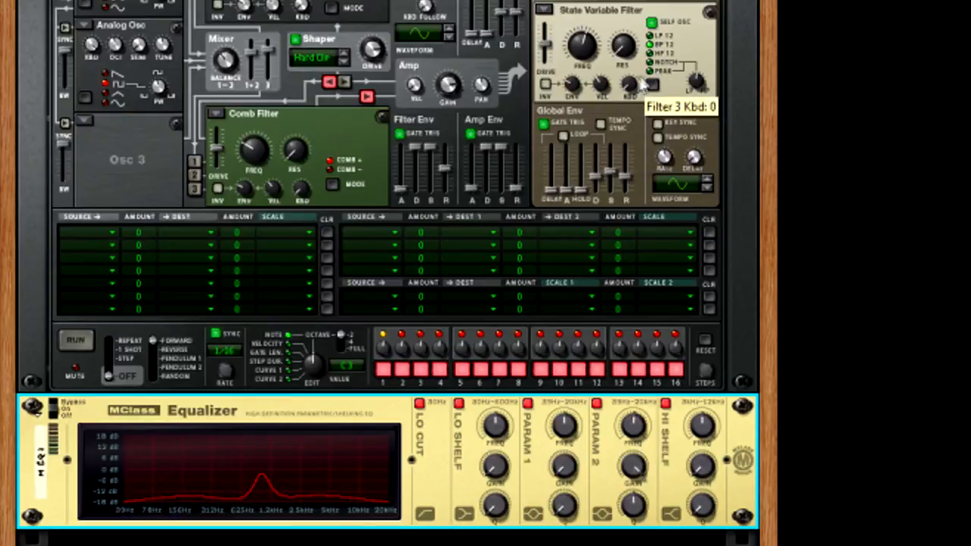
- Switch filter 3 to Notch and invert the equalizer gains into a notch curve, sweeping Param 2's frequency upward
click(658, 67)
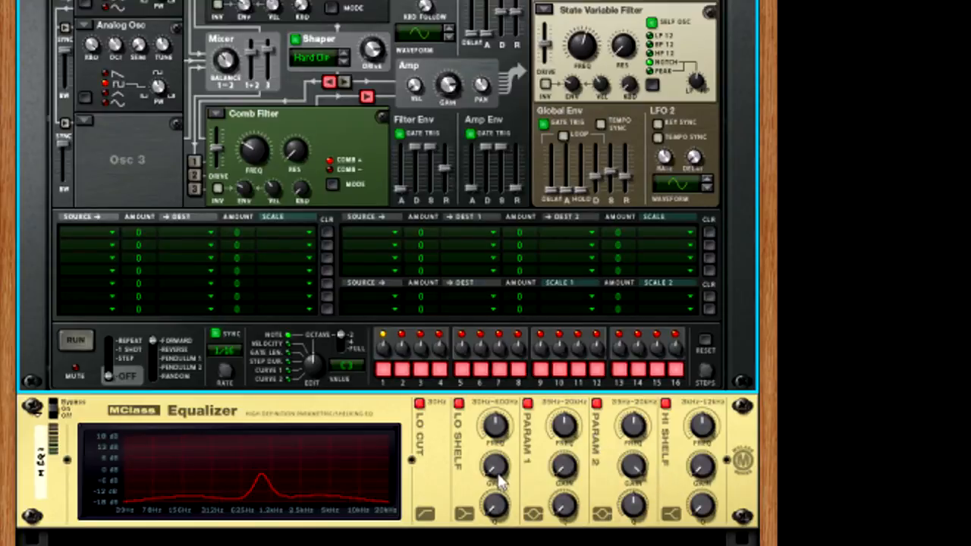
drag(497, 473, 527, 380)
drag(567, 467, 616, 270)
drag(697, 465, 704, 238)
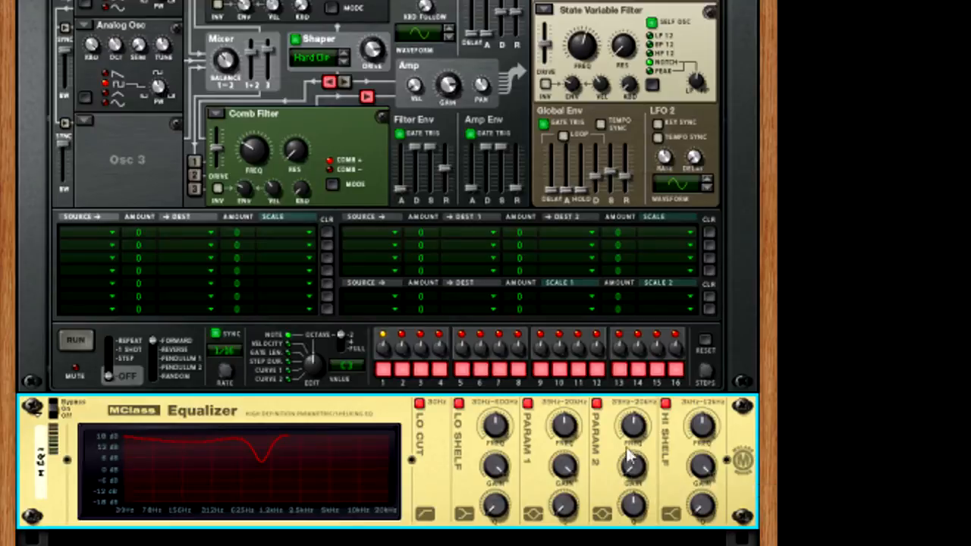
mouse_move(635, 430)
mouse_down()
mouse_move(620, 470)
mouse_move(635, 427)
mouse_up()
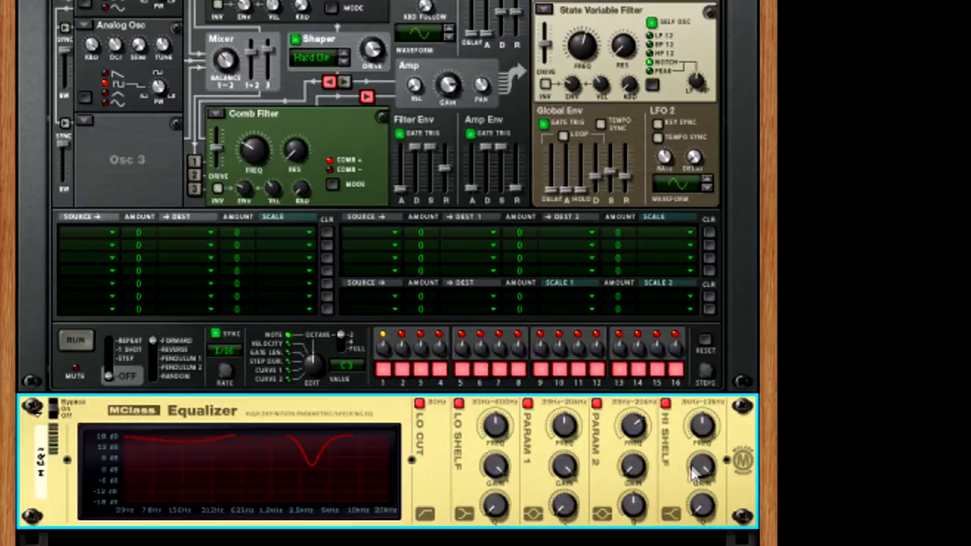
- Turn the shelf and Param 1 gains back down, boost Param 2 again and sweep its peak to a lower frequency
drag(695, 472, 696, 485)
drag(562, 470, 563, 531)
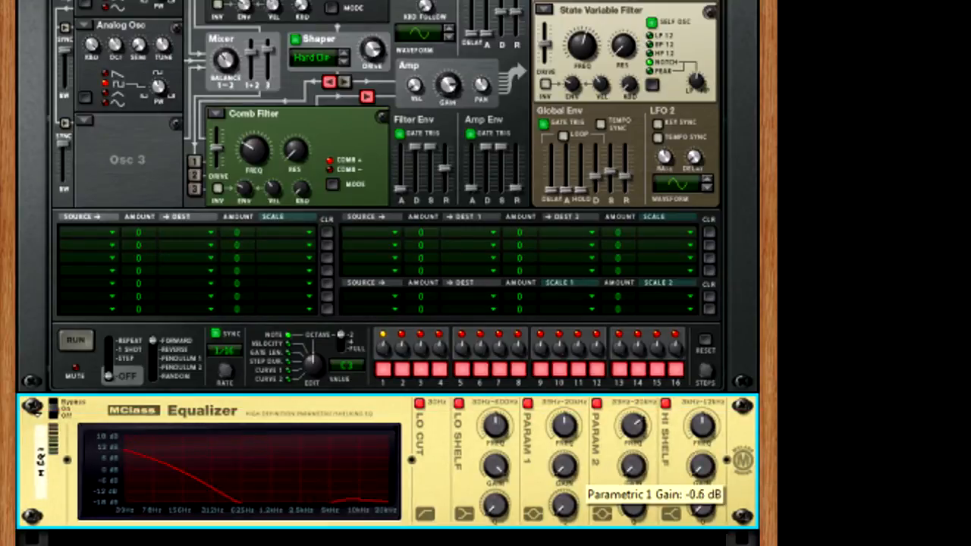
drag(493, 470, 497, 531)
drag(625, 472, 657, 386)
drag(634, 426, 625, 448)
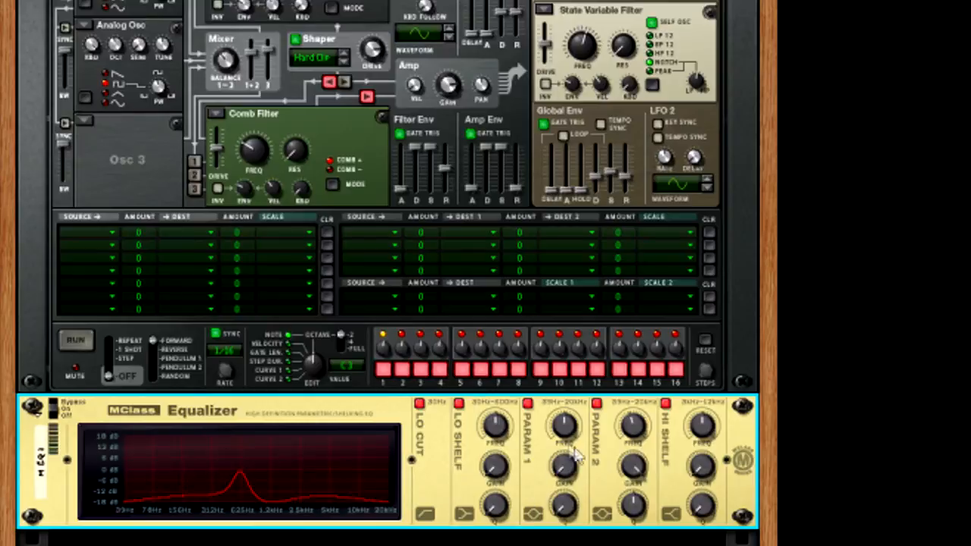
- Disable the Param 2, Param 1 and Lo Shelf bands and set the Hi Shelf gain to about -6.9 dB
click(597, 403)
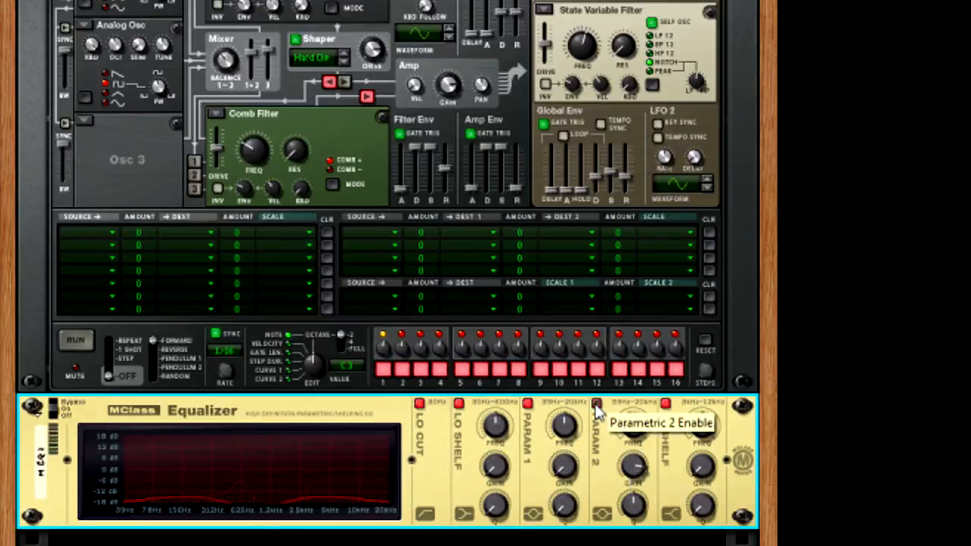
click(527, 403)
click(460, 403)
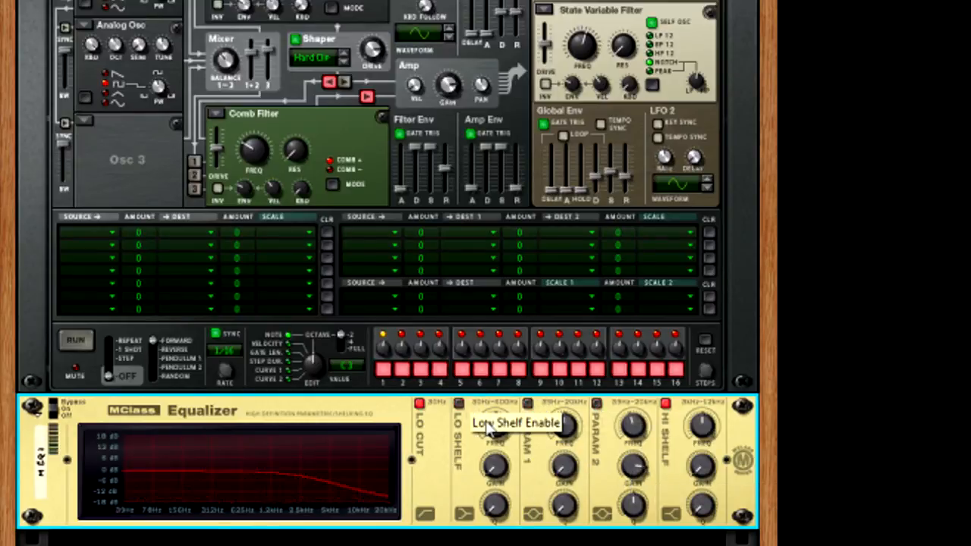
drag(693, 471, 710, 451)
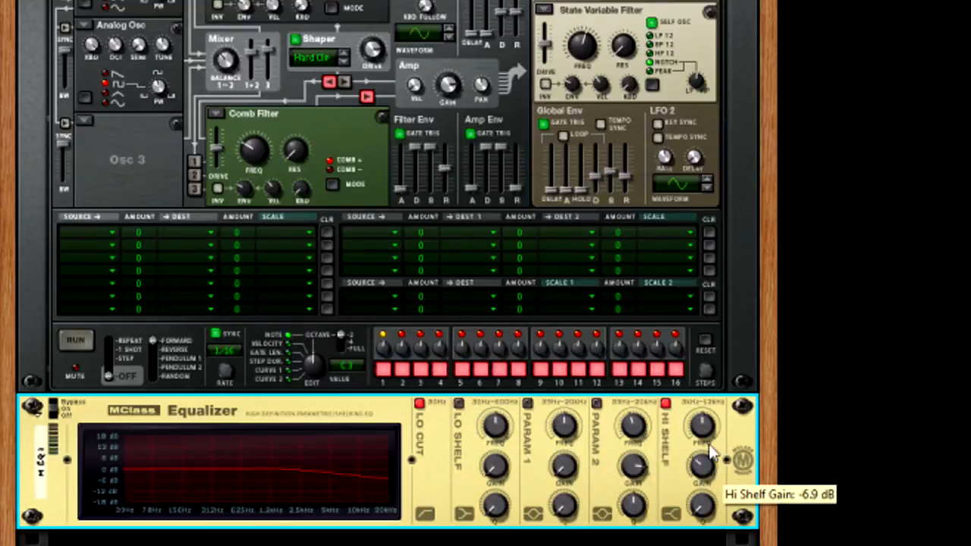
- Compare the equalizer's Lo Shelf and Hi Shelf bands by toggling them, and leave only Hi Shelf enabled with its gain at minimum
click(665, 403)
click(459, 403)
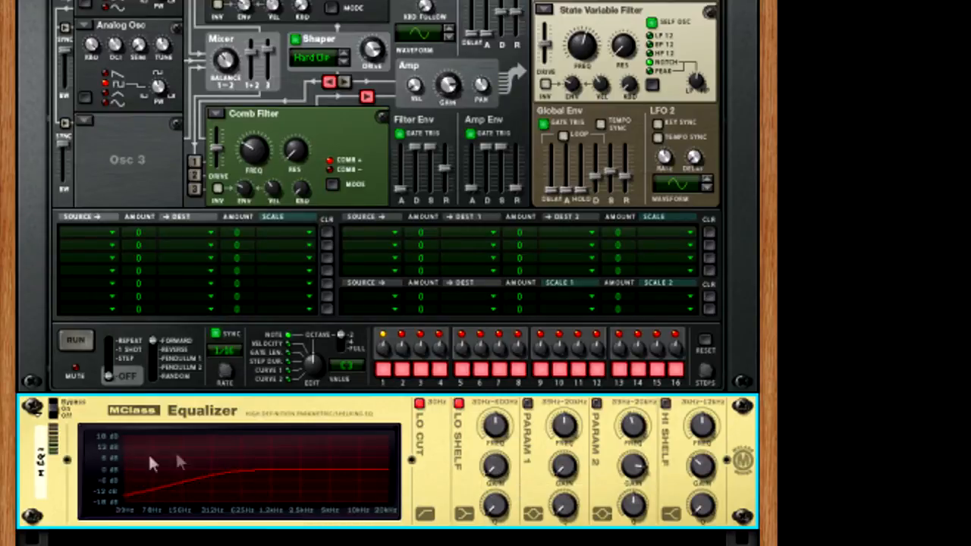
click(459, 402)
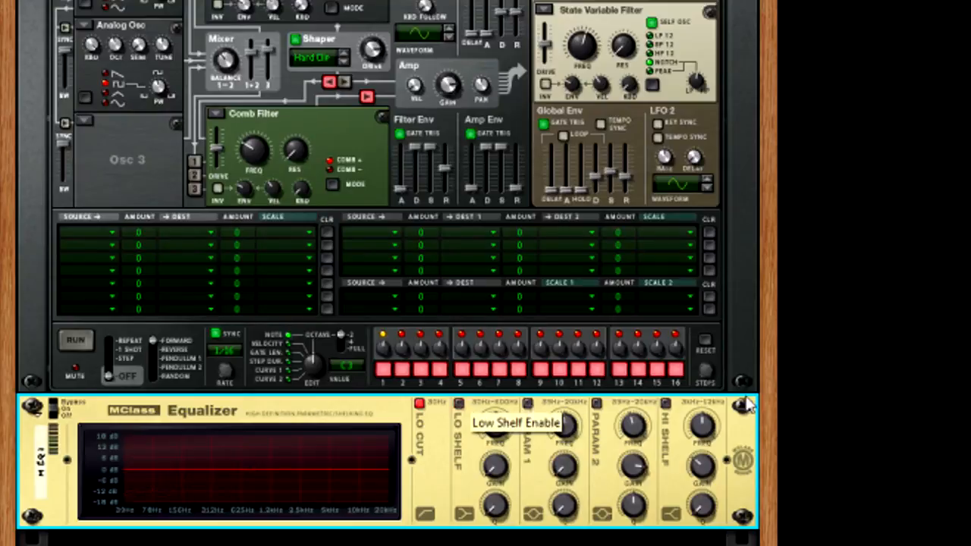
click(666, 403)
drag(702, 465, 702, 515)
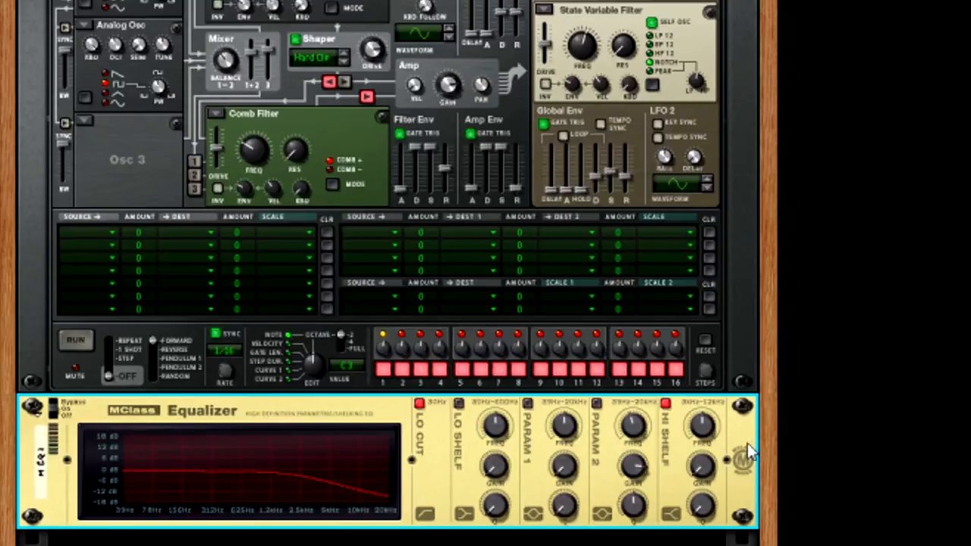
- Adjust filter 3's LP/HP notch balance to 70 and change the filter type to Comb
click(698, 85)
drag(702, 104, 701, 70)
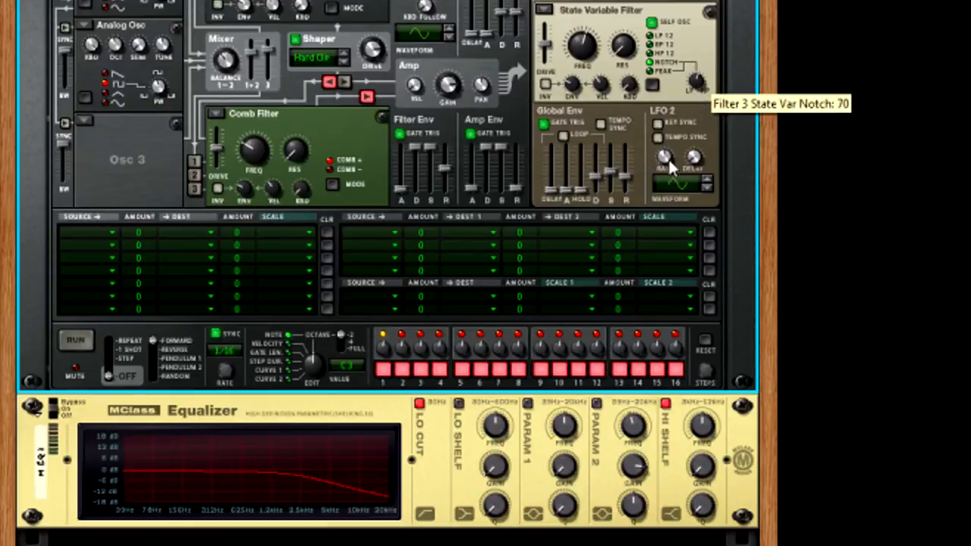
click(549, 10)
click(589, 73)
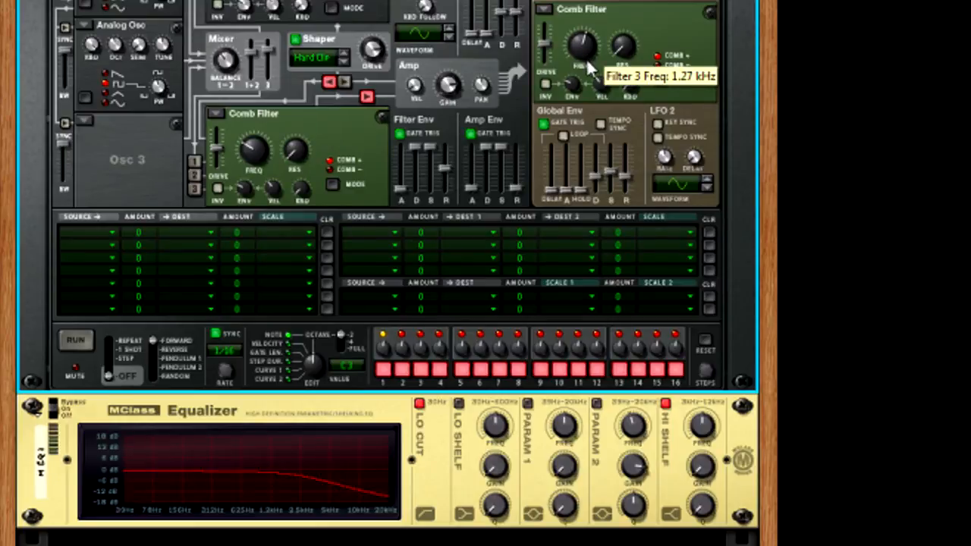
- Delete the MClass Equalizer from the rack
click(44, 454)
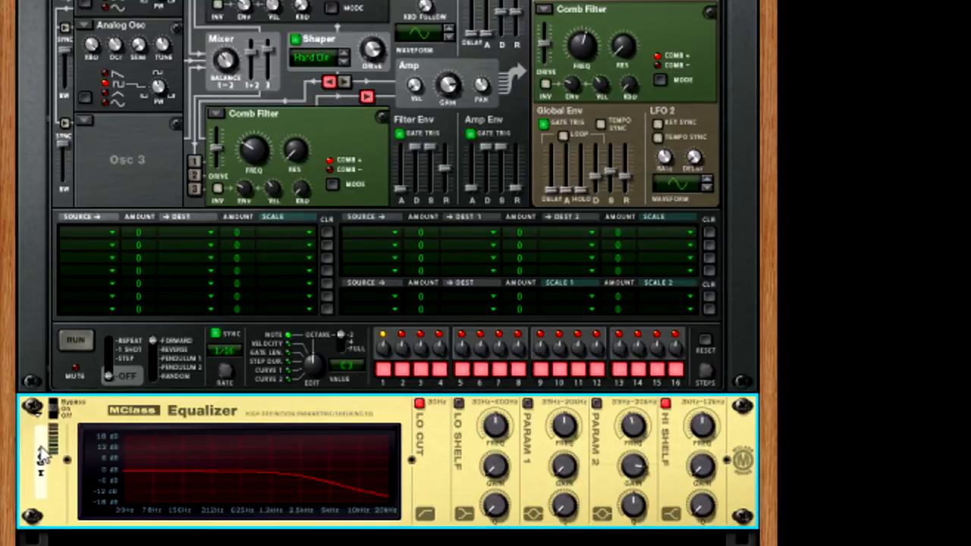
key(Delete)
key(Return)
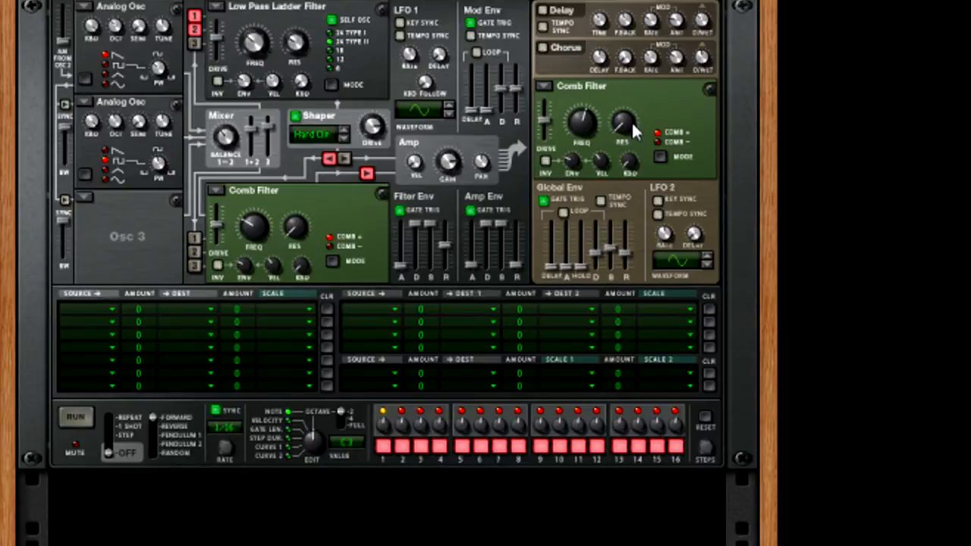
- Raise the resonance of filter 3's comb filter and change the filter type to Formant
drag(630, 131, 625, 114)
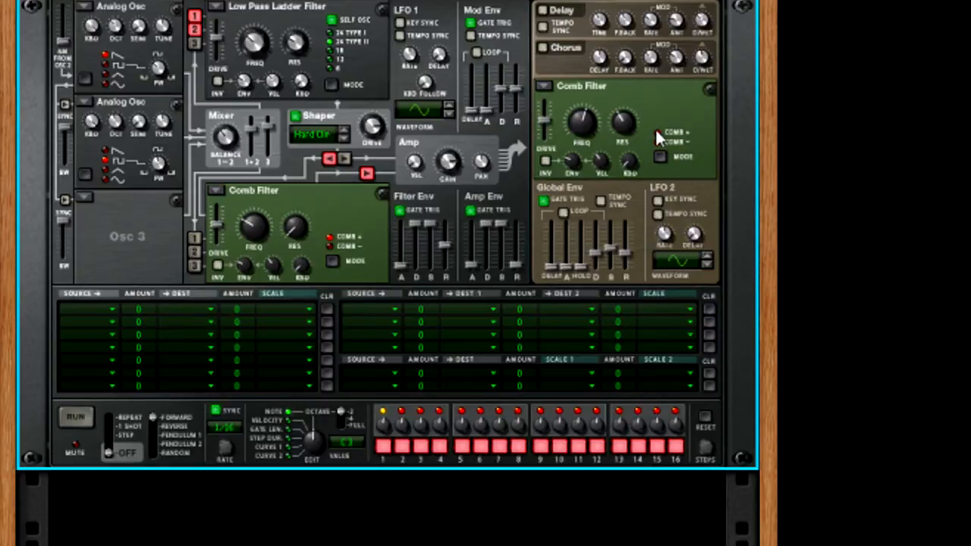
click(548, 88)
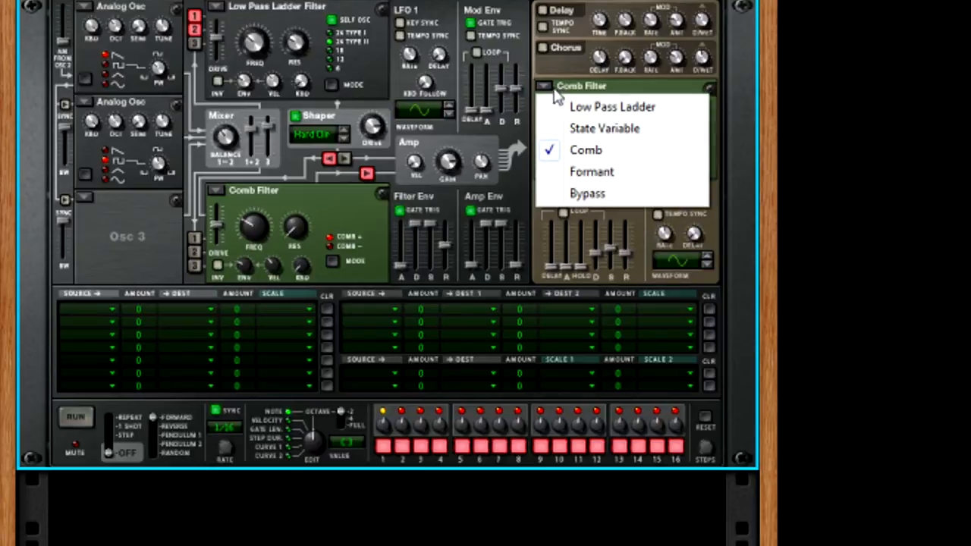
click(598, 173)
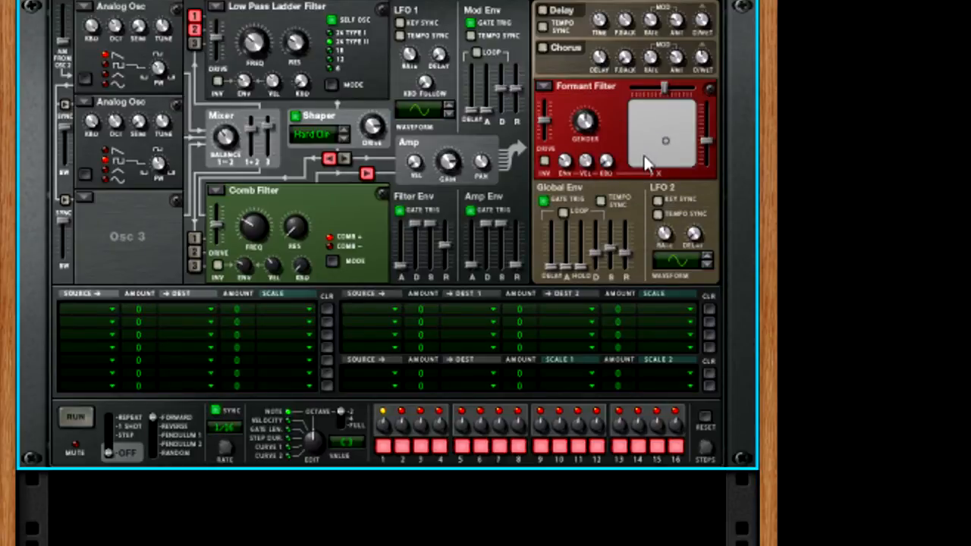
- Vary the formant filter's gender around 60 and move its X/Y point to about 95, 39
mouse_move(645, 158)
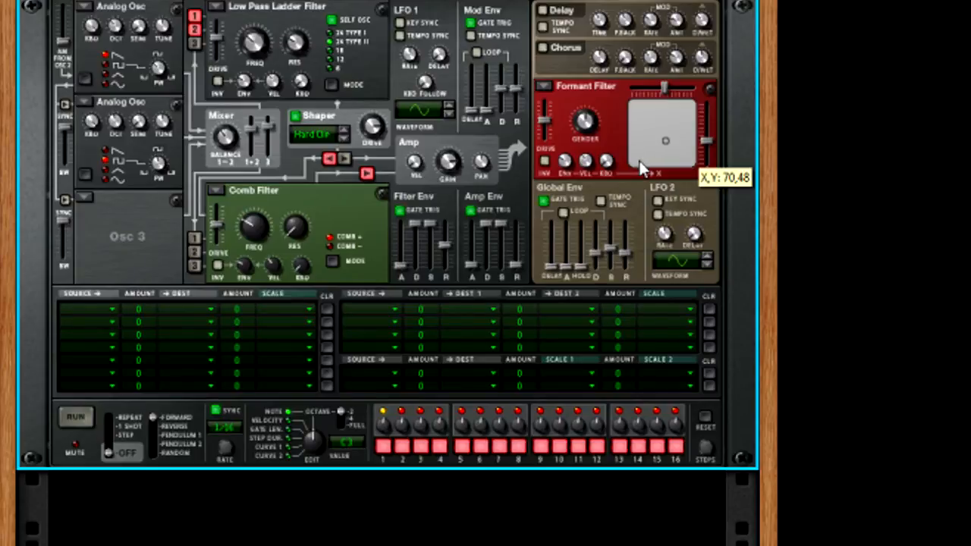
drag(647, 138, 673, 150)
drag(576, 123, 589, 130)
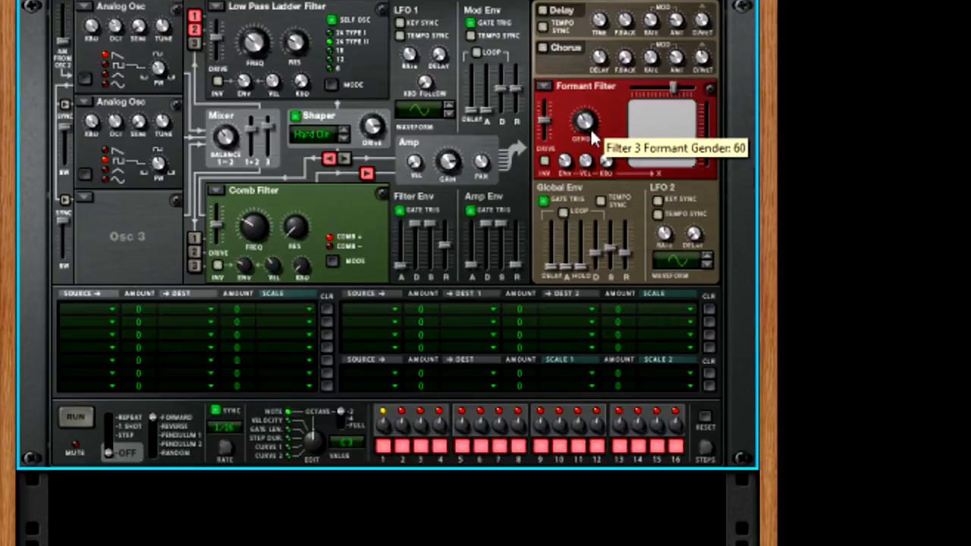
mouse_move(681, 148)
mouse_down()
mouse_move(663, 125)
mouse_move(679, 123)
mouse_move(672, 135)
mouse_move(679, 121)
mouse_move(653, 117)
mouse_move(657, 131)
mouse_move(677, 111)
mouse_move(679, 148)
mouse_up()
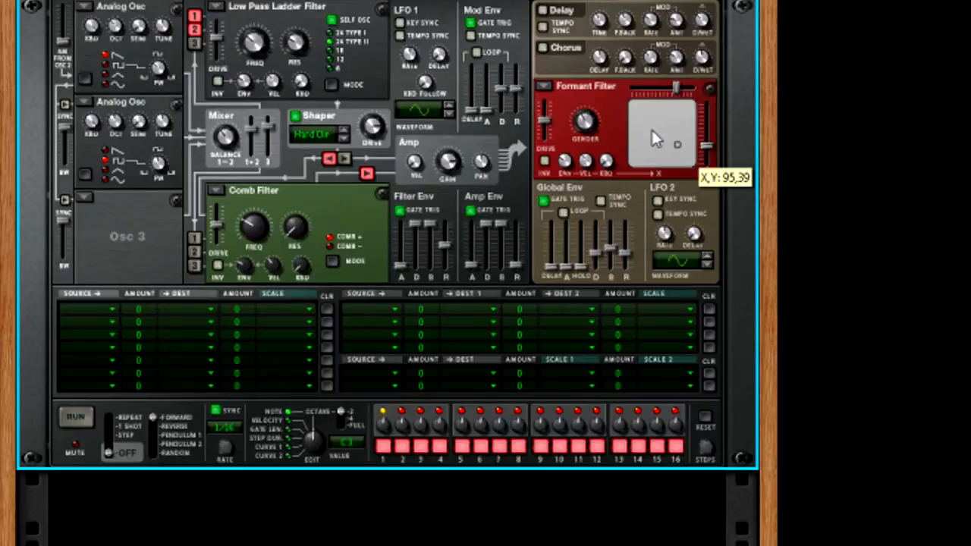
- Set filter 3 to Bypass
click(544, 87)
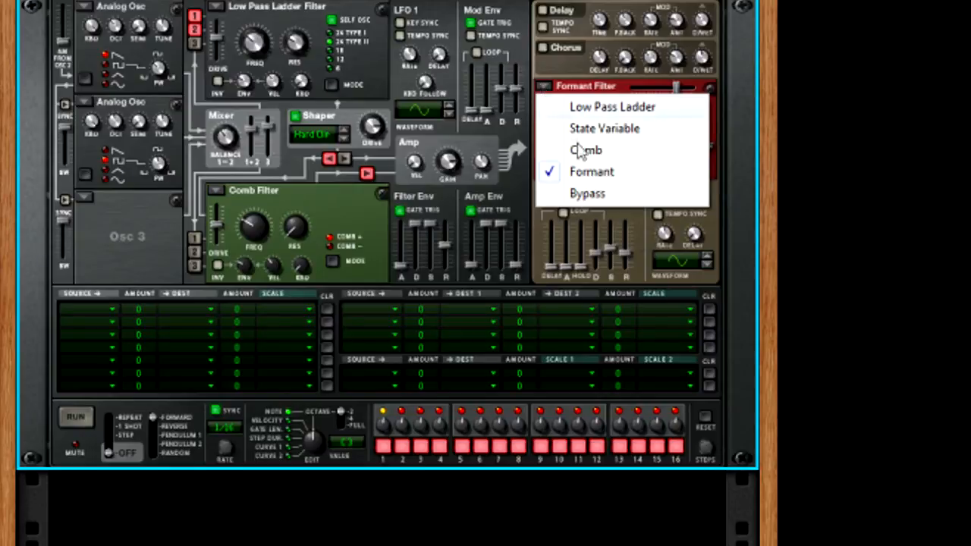
click(598, 193)
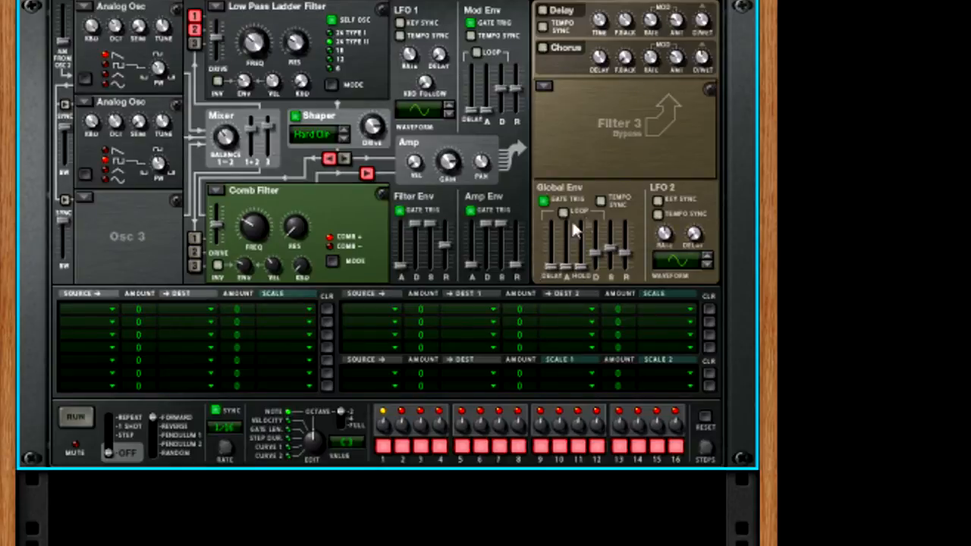
- Try out the chorus and delay effects, toggling the delay's tempo sync and varying its time, and switch both effects off
click(544, 47)
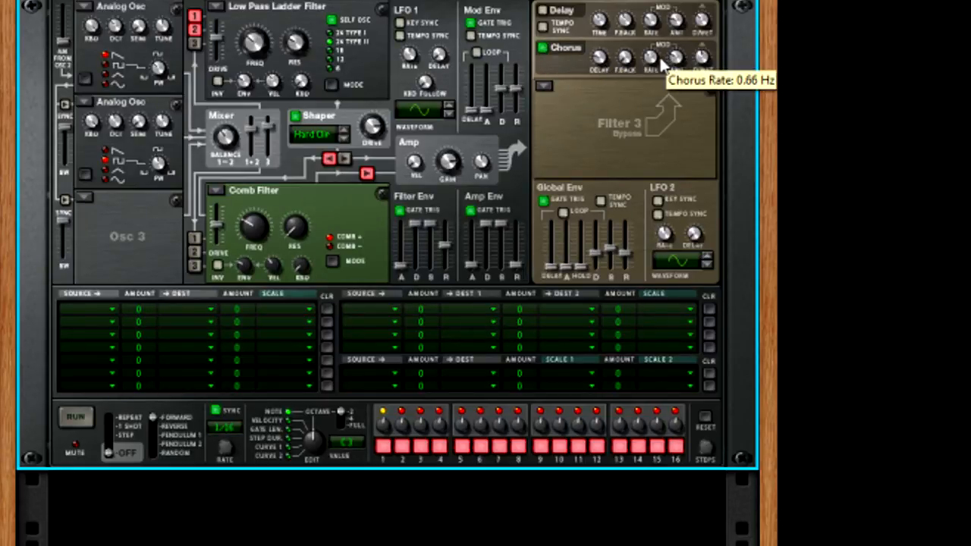
click(543, 10)
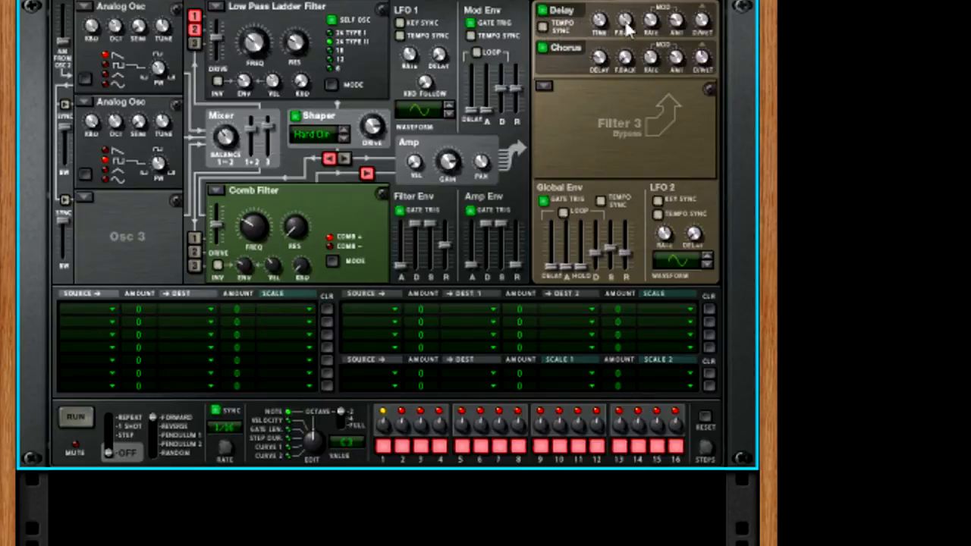
click(542, 27)
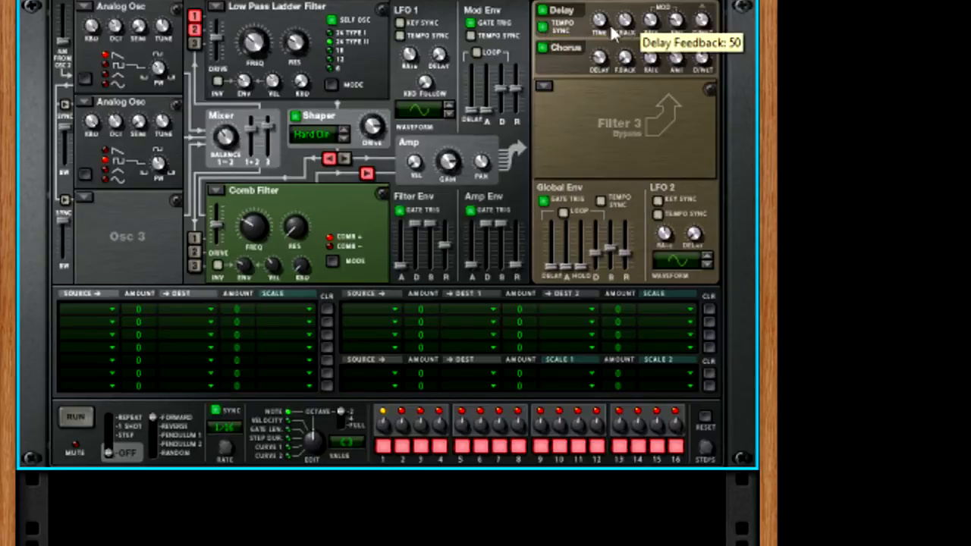
drag(605, 29, 607, 38)
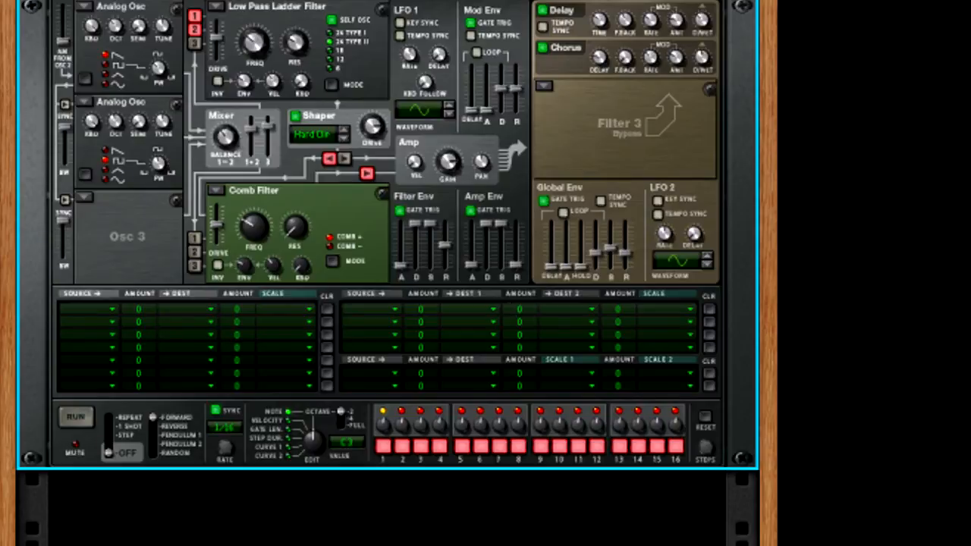
click(543, 11)
click(543, 50)
scroll(40, 340, up, 3)
click(86, 462)
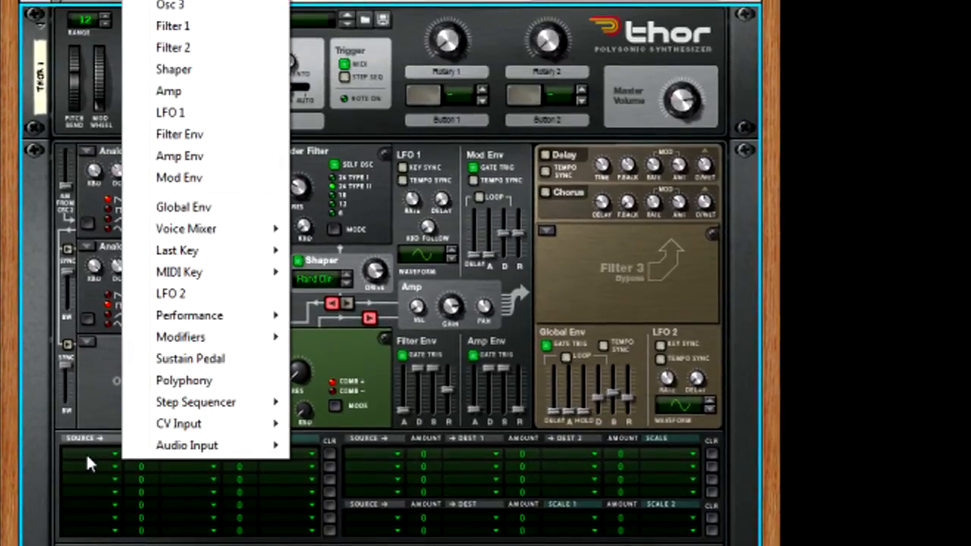
click(29, 470)
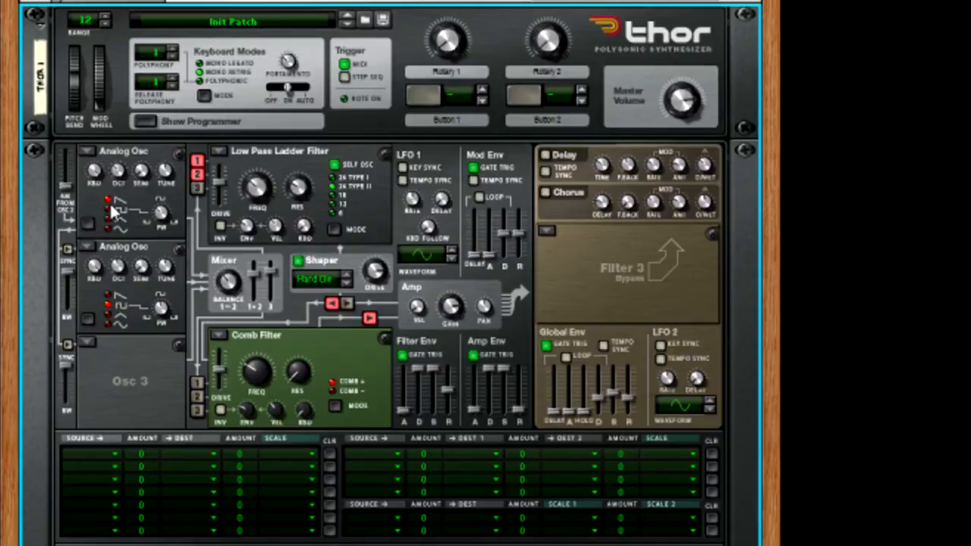
mouse_move(436, 231)
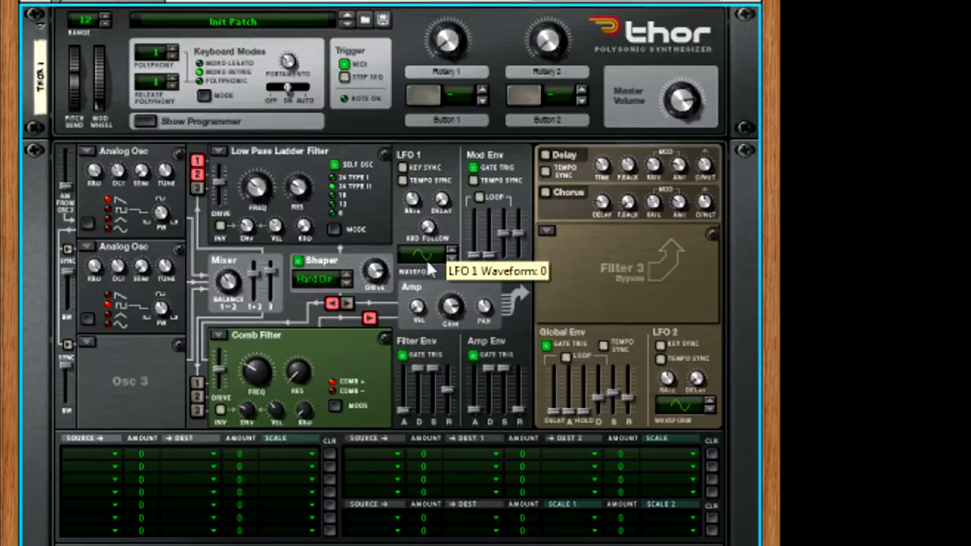
click(98, 450)
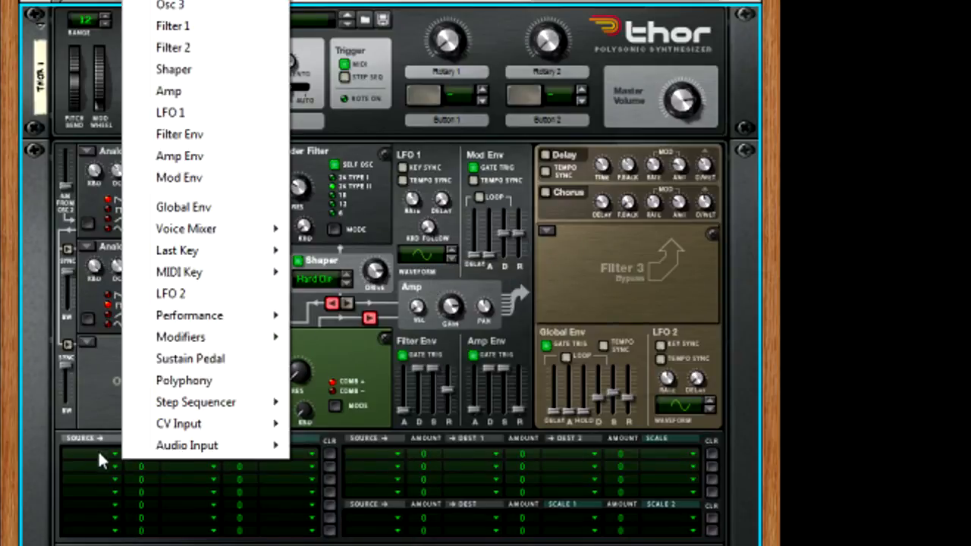
click(60, 541)
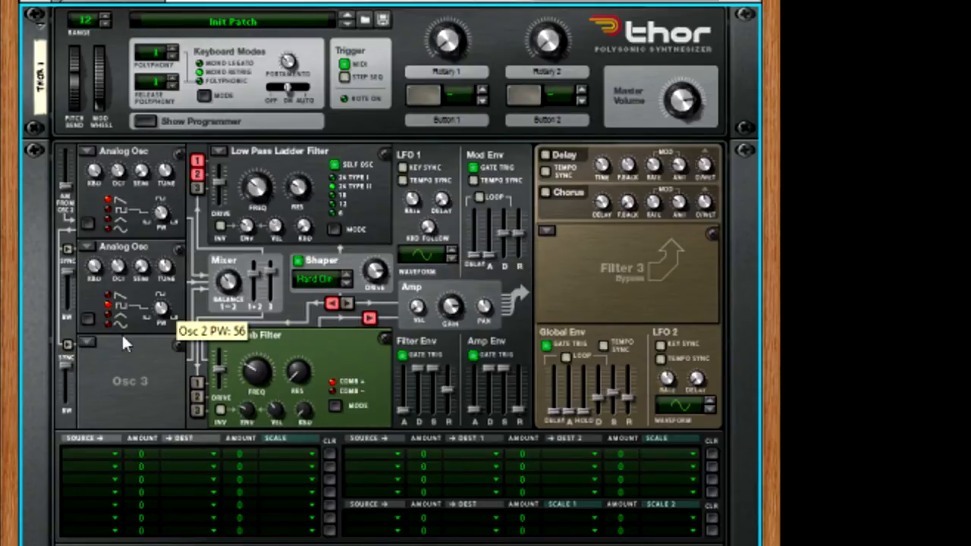
- Route LFO 1 to filter 1's frequency in the first row of the modulation matrix
click(98, 457)
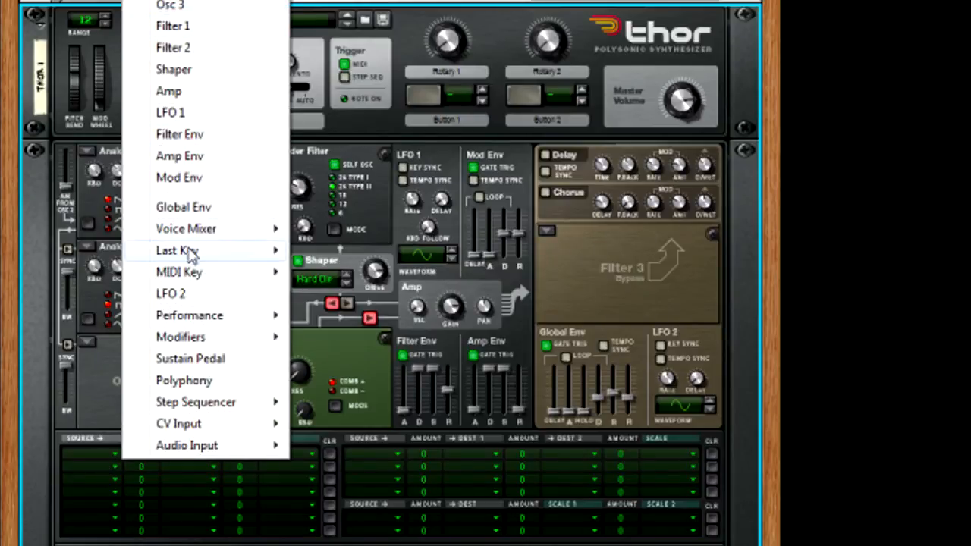
click(185, 114)
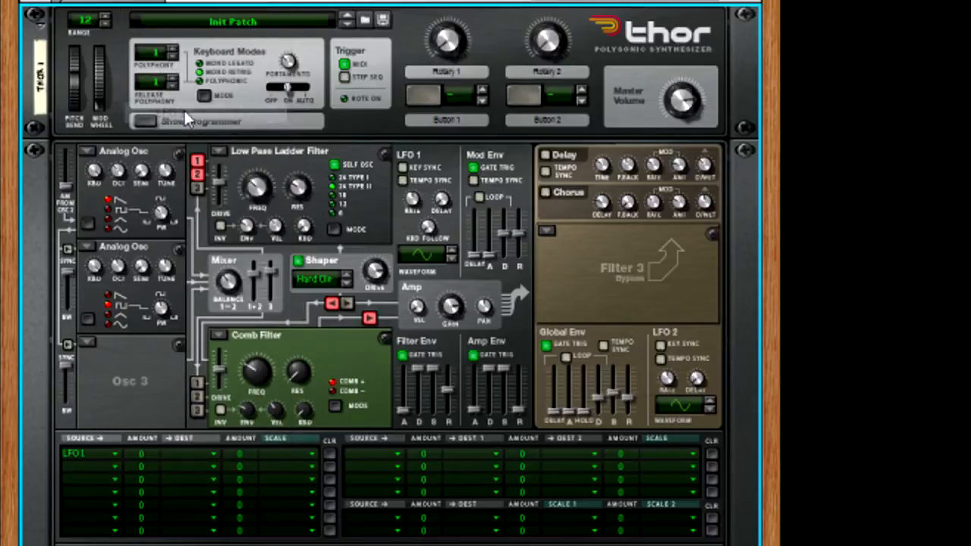
click(174, 454)
click(150, 445)
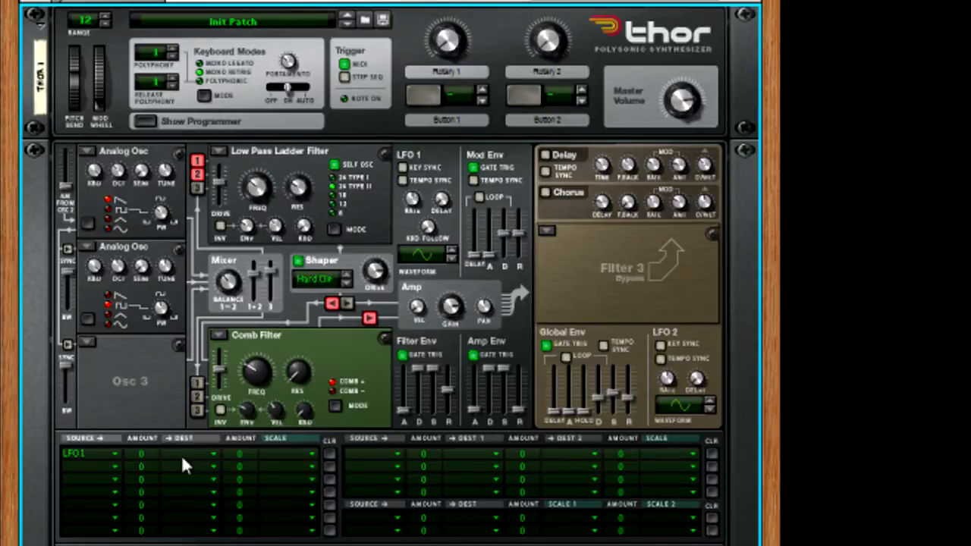
click(182, 454)
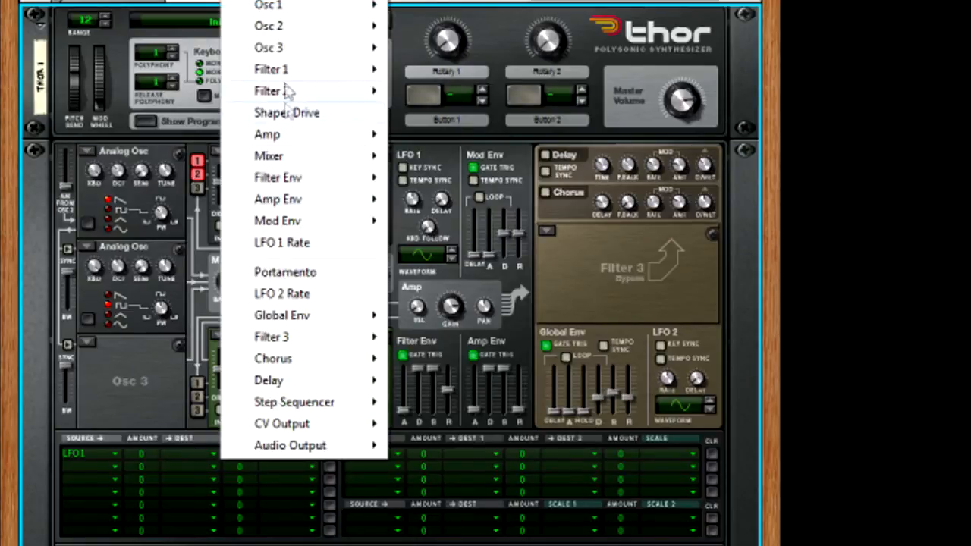
mouse_move(285, 70)
click(444, 92)
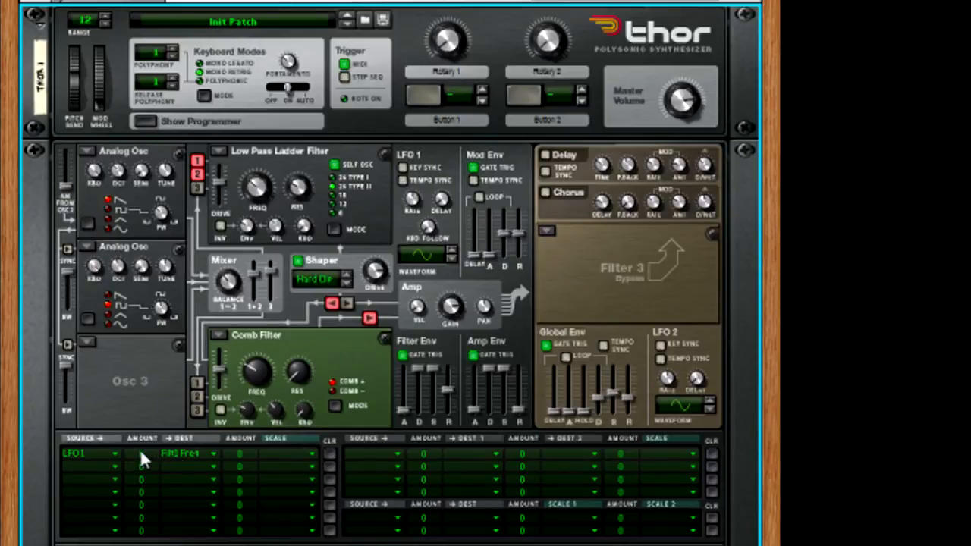
- Set the LFO 1 modulation amount to 72 and sweep filter 1's frequency around 175 Hz
drag(143, 451, 147, 428)
drag(259, 188, 260, 192)
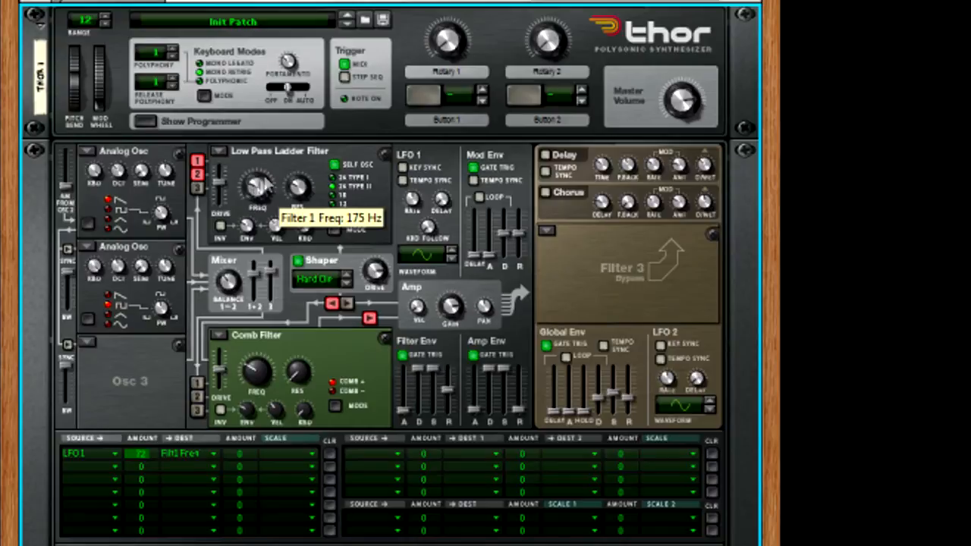
mouse_move(249, 191)
mouse_down()
mouse_move(256, 179)
mouse_move(257, 201)
mouse_up()
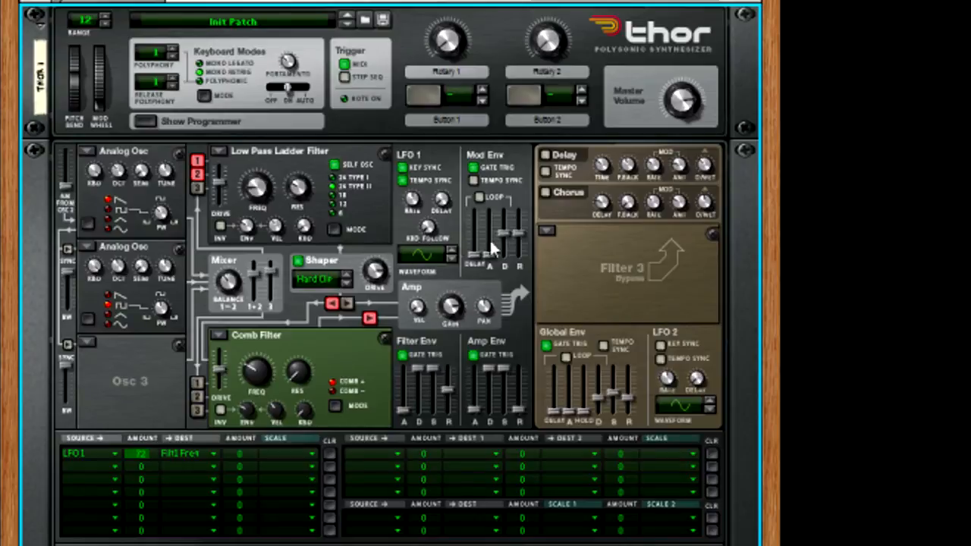
- Vary LFO 1's tempo-synced rate, its delay and its keyboard follow to demonstrate each control
mouse_move(415, 197)
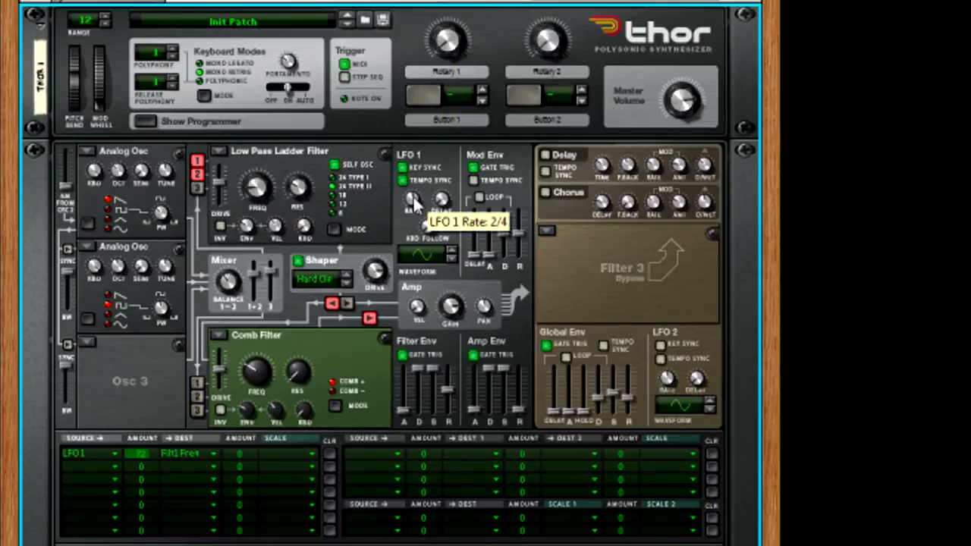
mouse_move(414, 197)
mouse_down()
mouse_move(415, 206)
mouse_move(415, 192)
mouse_up()
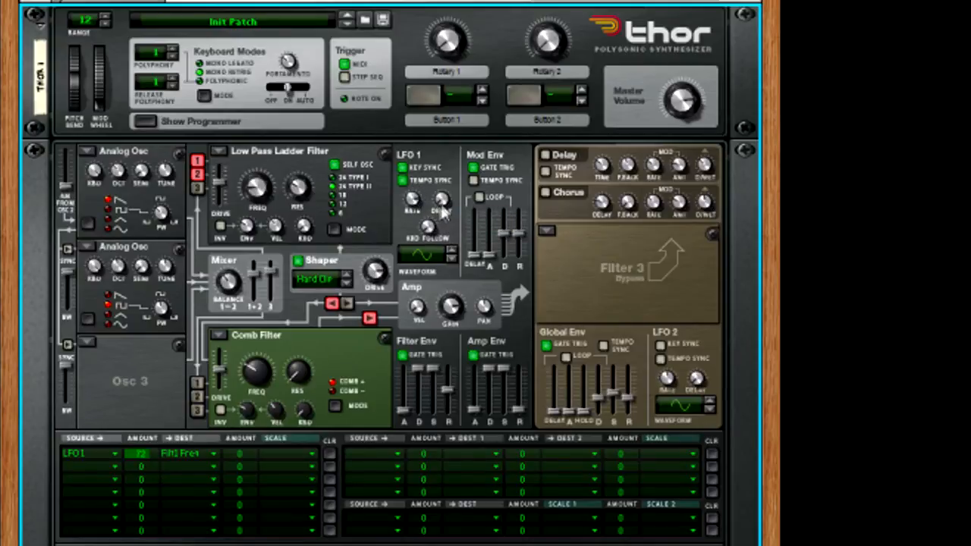
drag(446, 201, 447, 184)
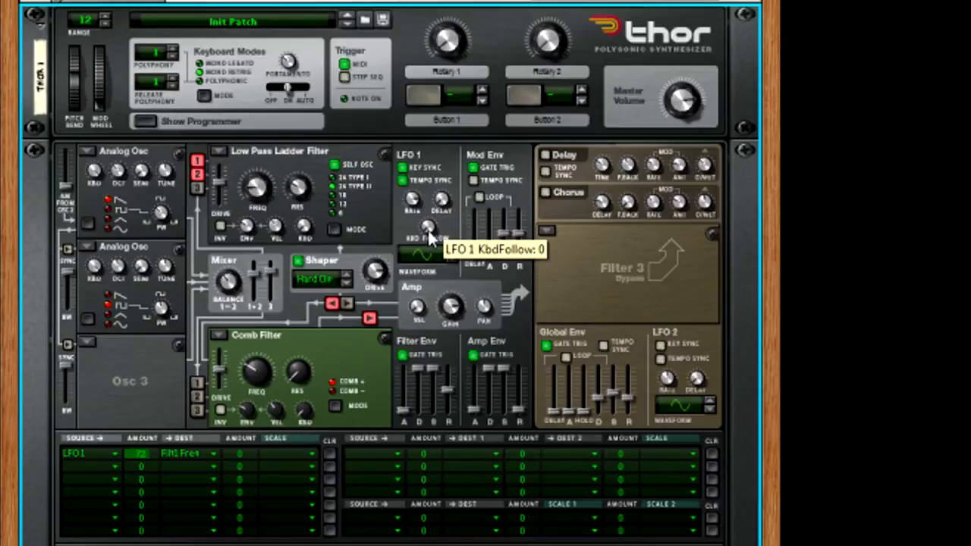
drag(429, 228, 427, 126)
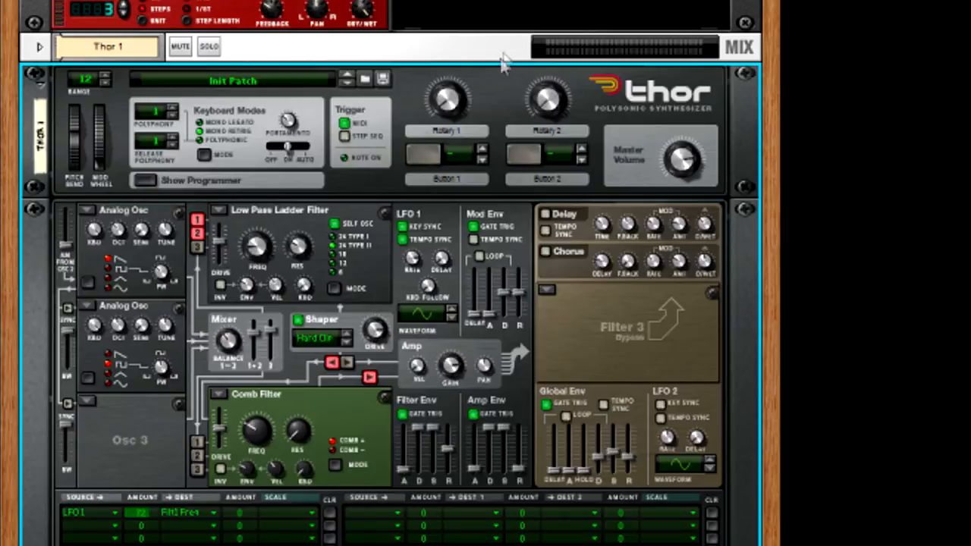
- Scale the first-row LFO 1 to filter 1 frequency routing by Rotary 1 with a scale amount of 100
click(282, 520)
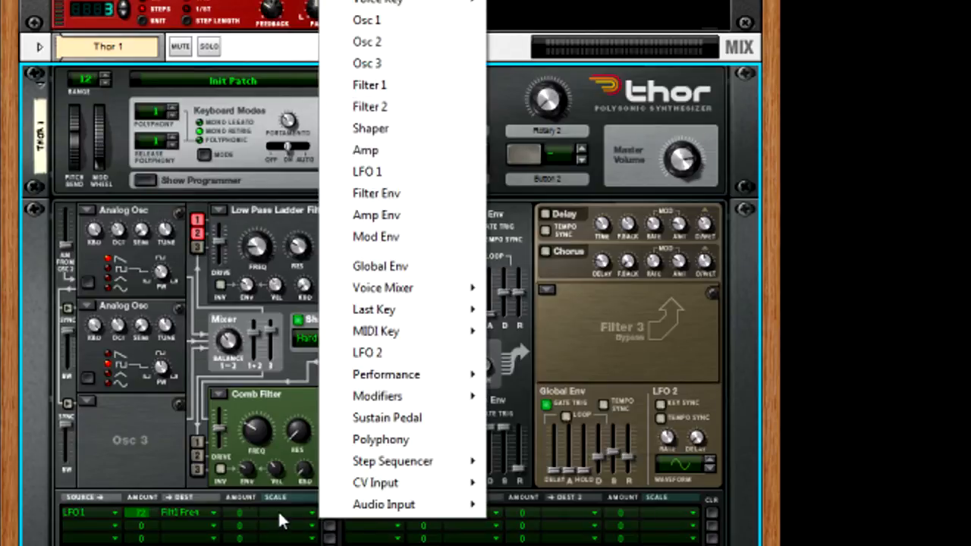
mouse_move(381, 378)
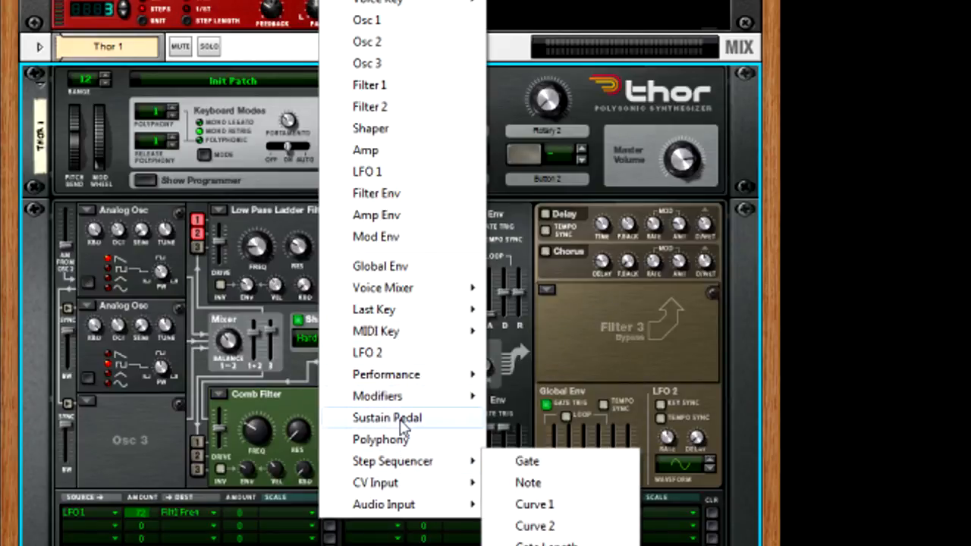
mouse_move(404, 397)
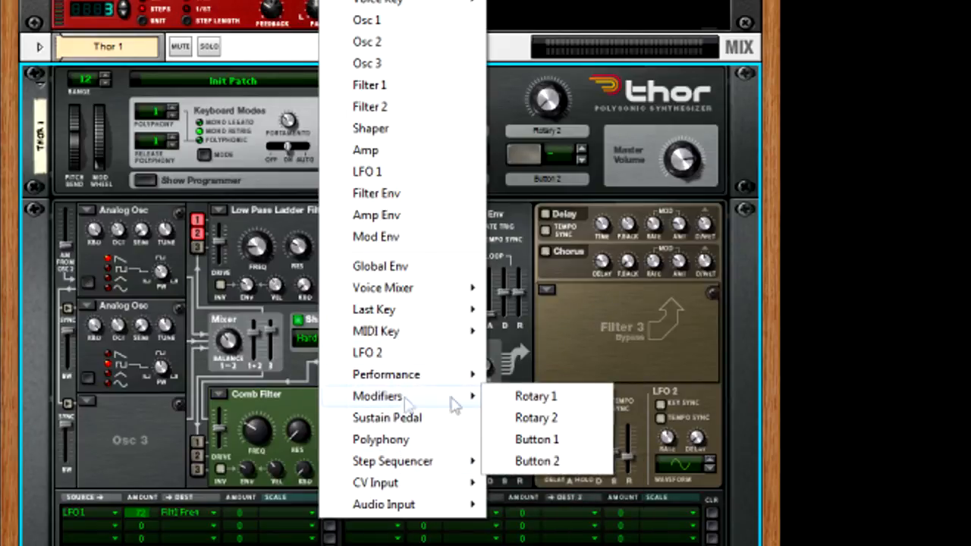
click(507, 397)
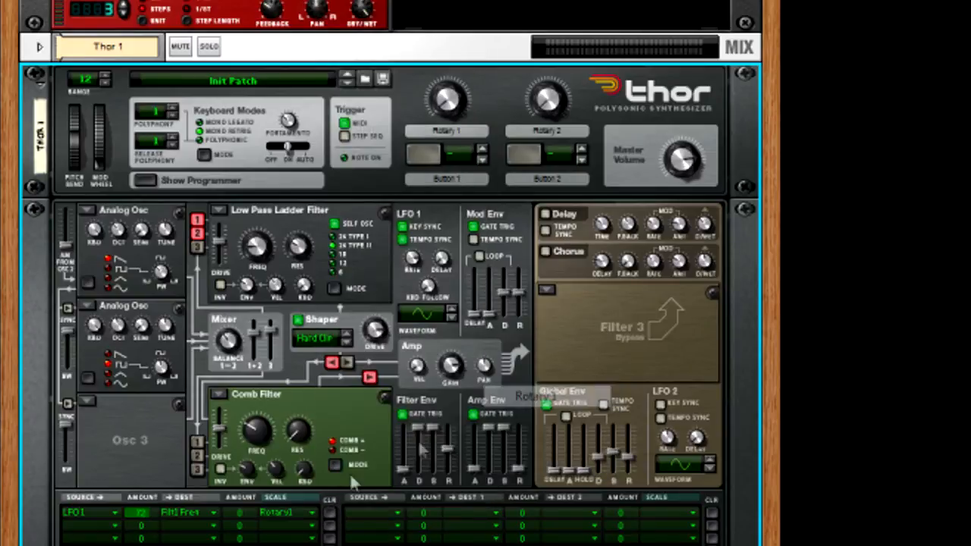
drag(448, 106, 442, 72)
drag(249, 512, 346, 83)
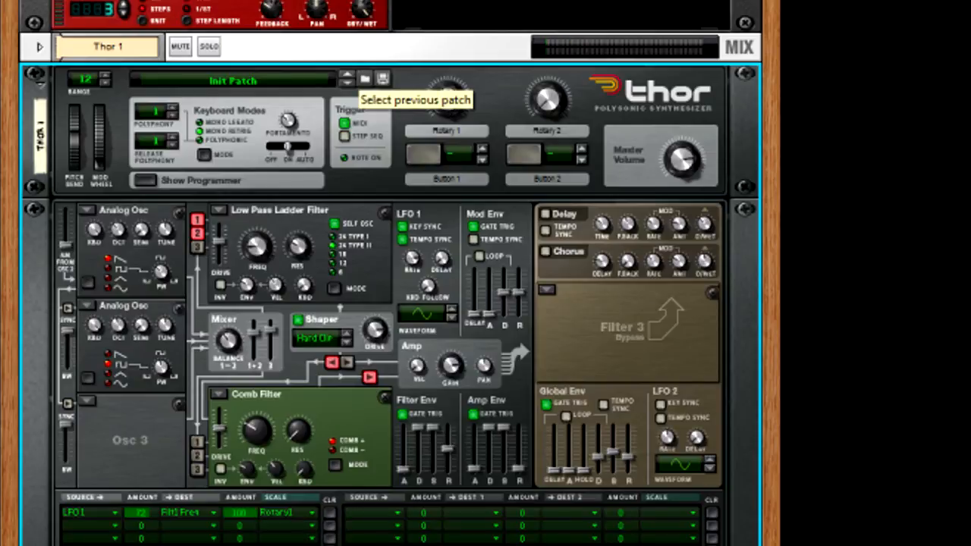
- Sweep Thor's Rotary 1 knob through its range to demonstrate how it scales the LFO modulation
drag(447, 103, 447, 174)
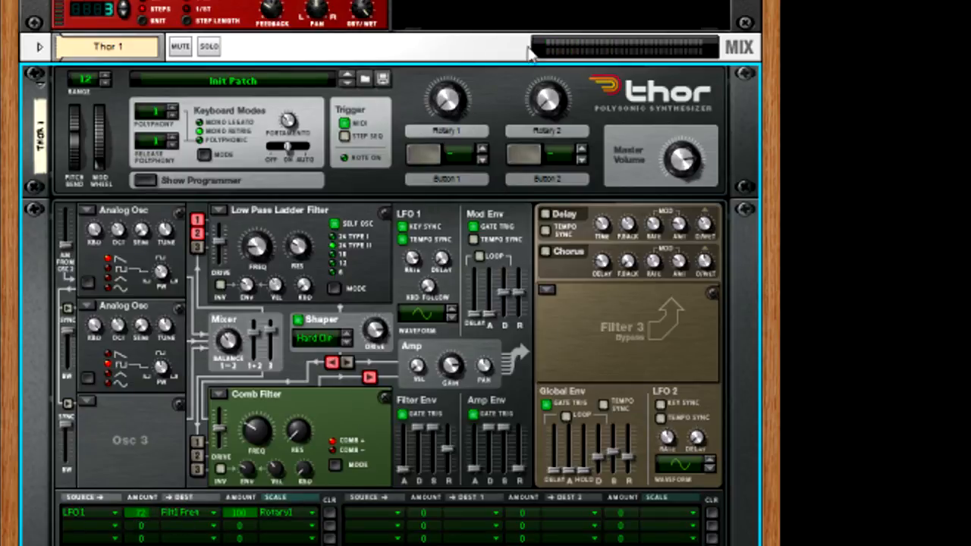
drag(447, 101, 448, 30)
drag(452, 104, 415, 189)
click(383, 519)
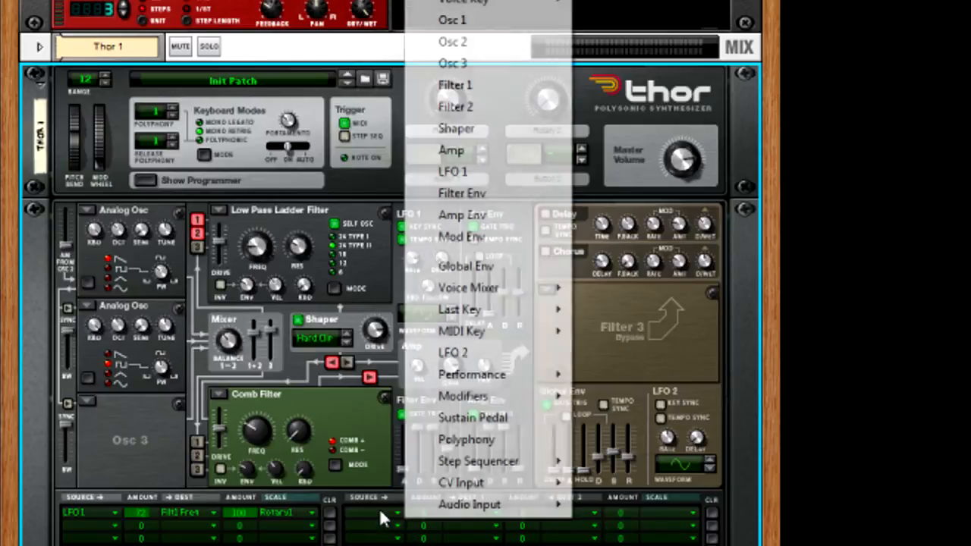
mouse_move(463, 288)
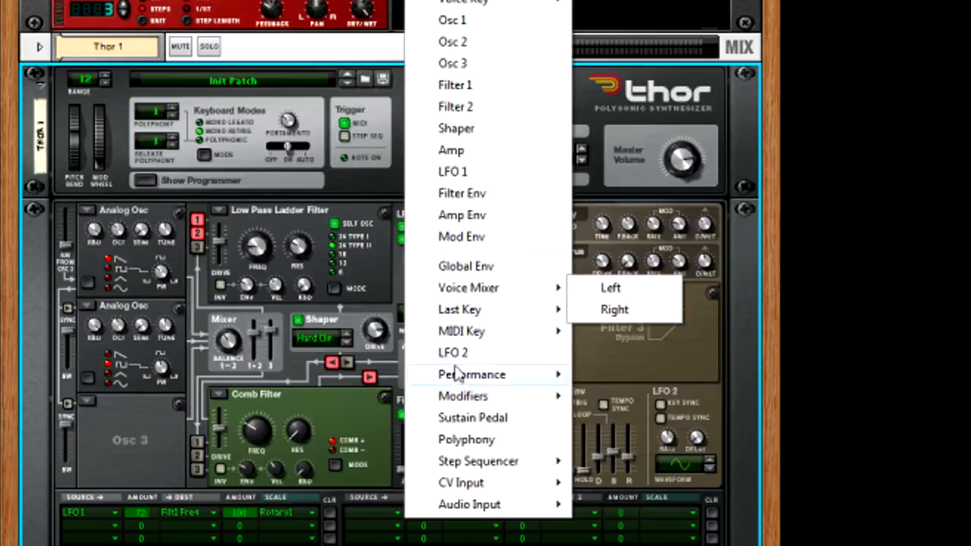
click(61, 481)
- Replace LFO 1 with Mod Env as the first modulation row's source and adjust the modulation envelope's attack, decay and release
click(91, 516)
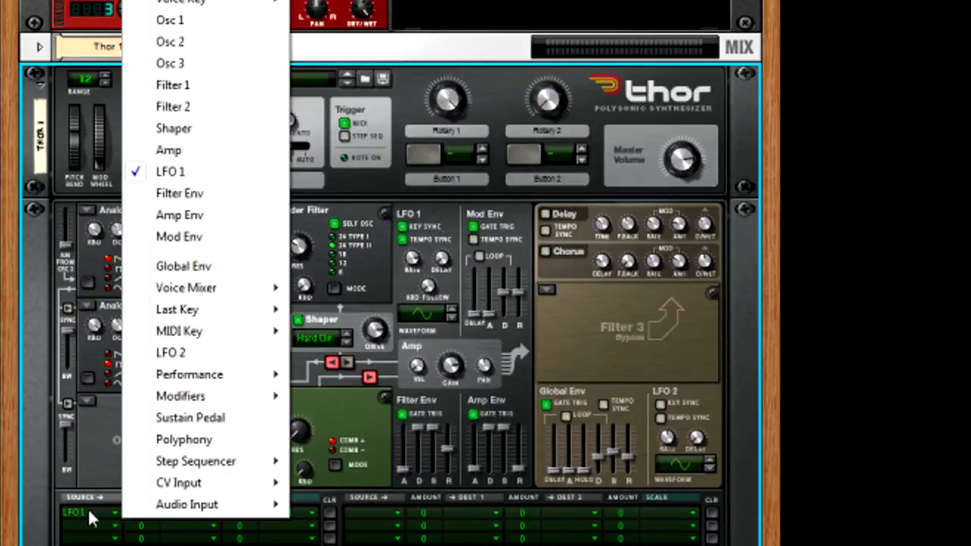
click(205, 0)
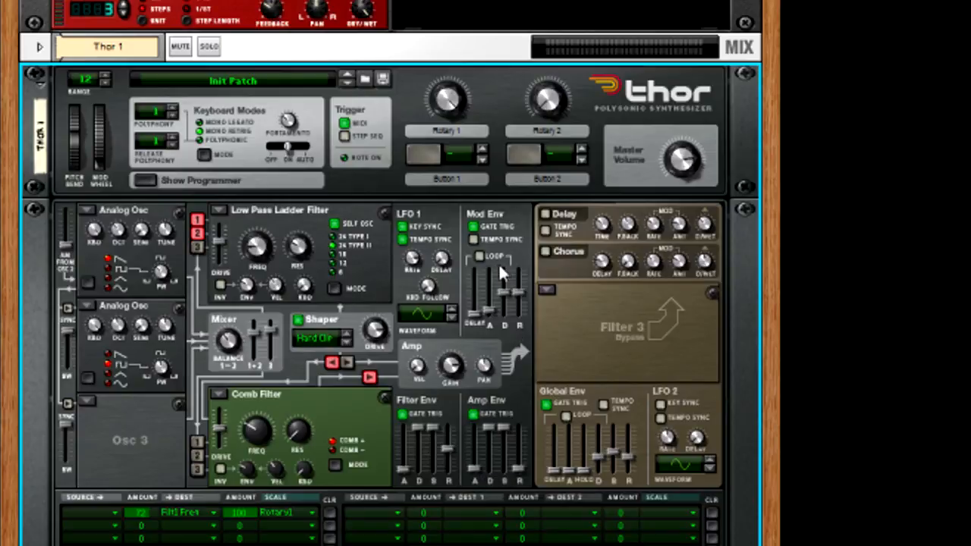
mouse_move(505, 292)
drag(505, 293, 495, 323)
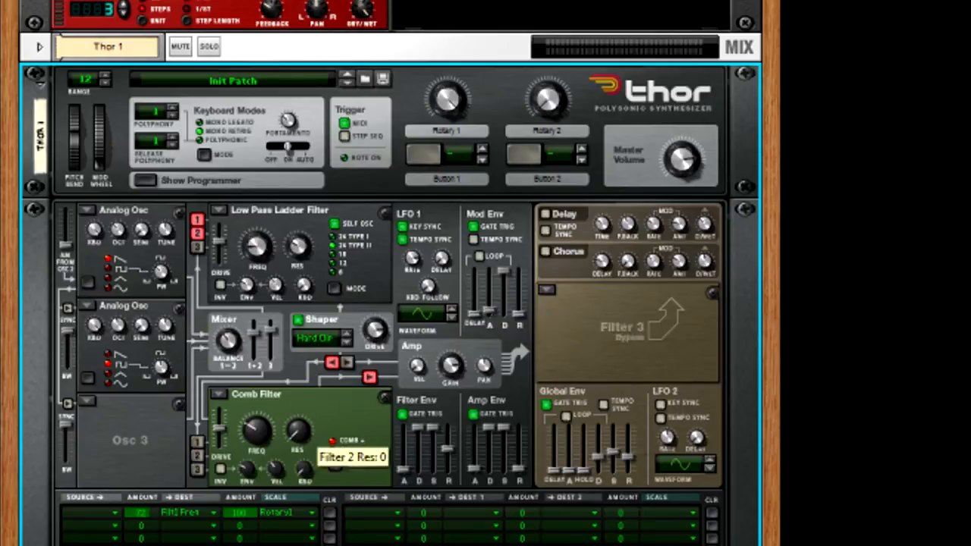
click(94, 522)
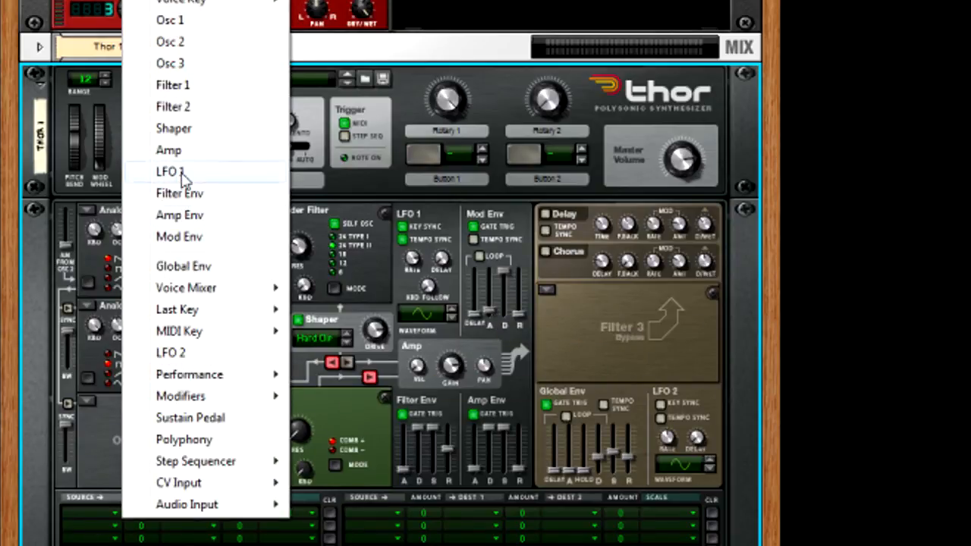
click(189, 241)
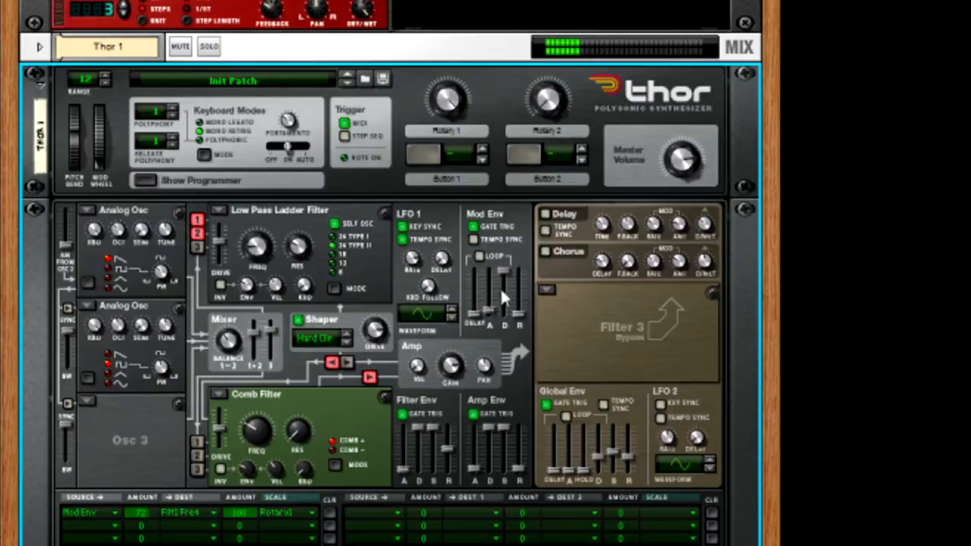
drag(489, 309, 488, 300)
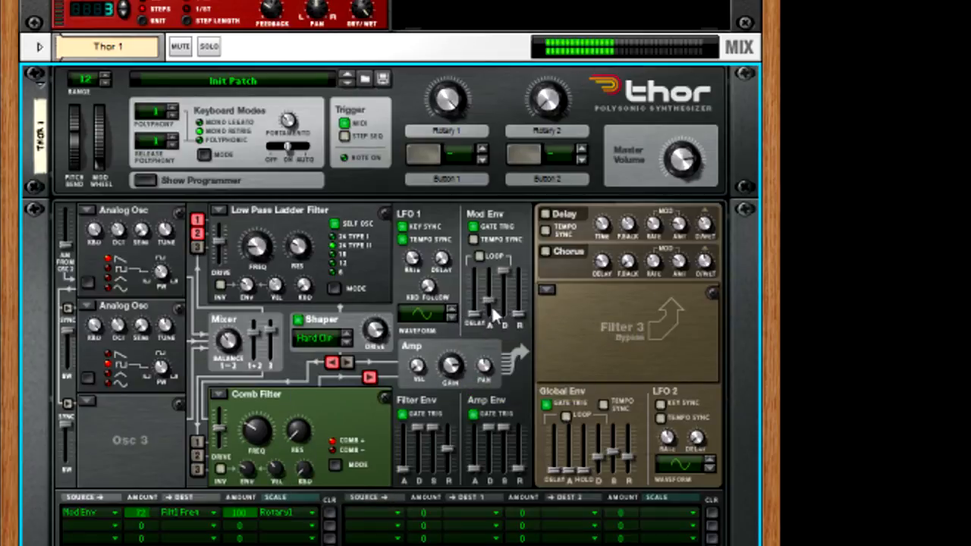
mouse_move(486, 303)
mouse_down()
mouse_move(493, 309)
mouse_move(497, 296)
mouse_up()
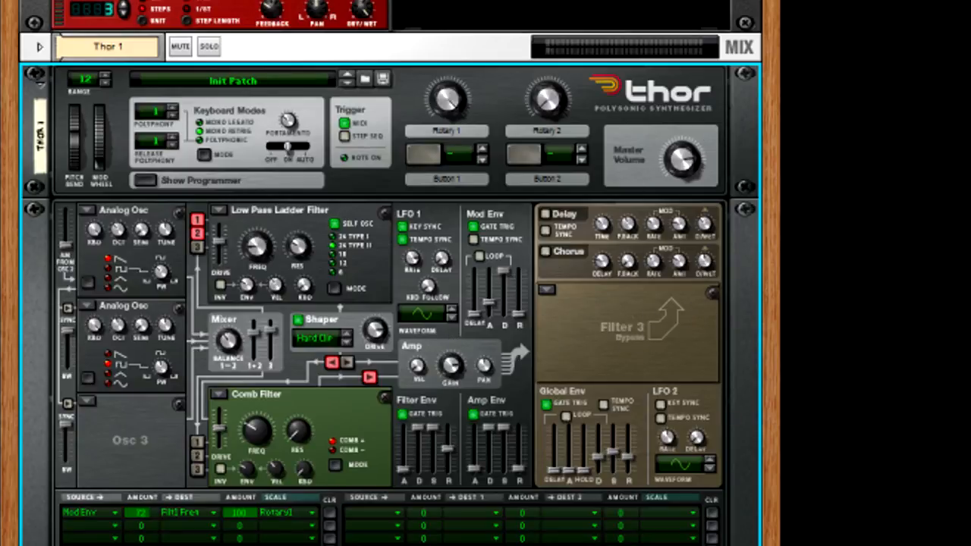
- Add a Scream 4 distortion unit below Thor, set its damage type to Tape and raise P2
click(77, 1)
mouse_move(110, 42)
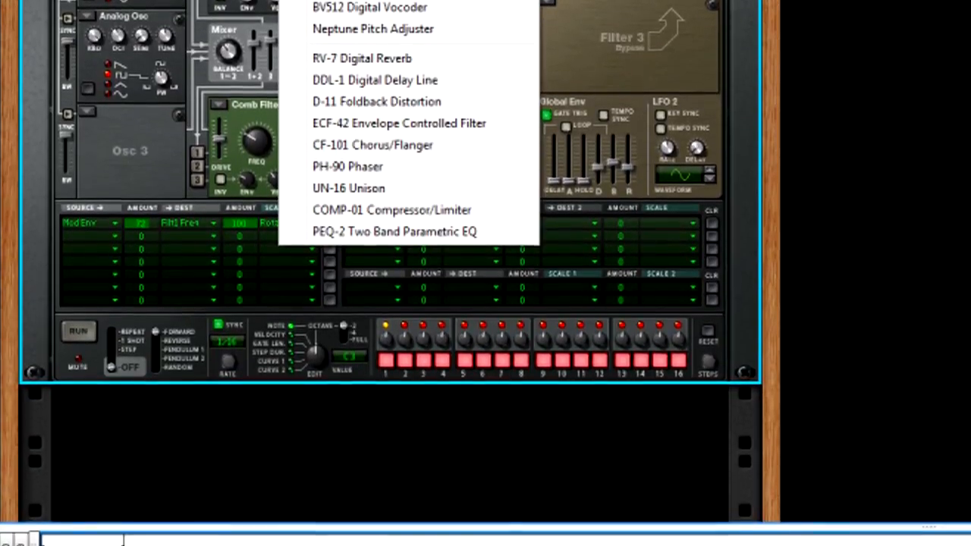
click(365, 2)
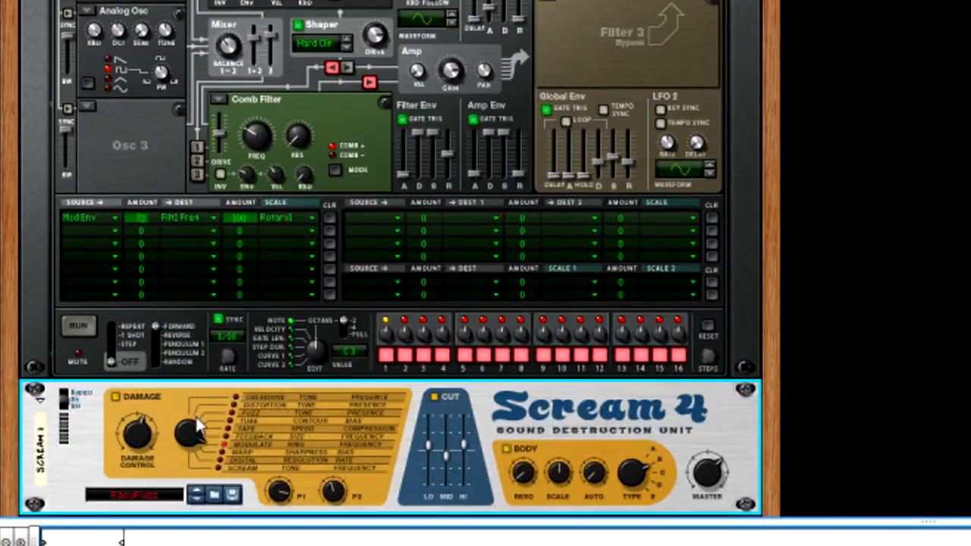
drag(329, 494, 330, 472)
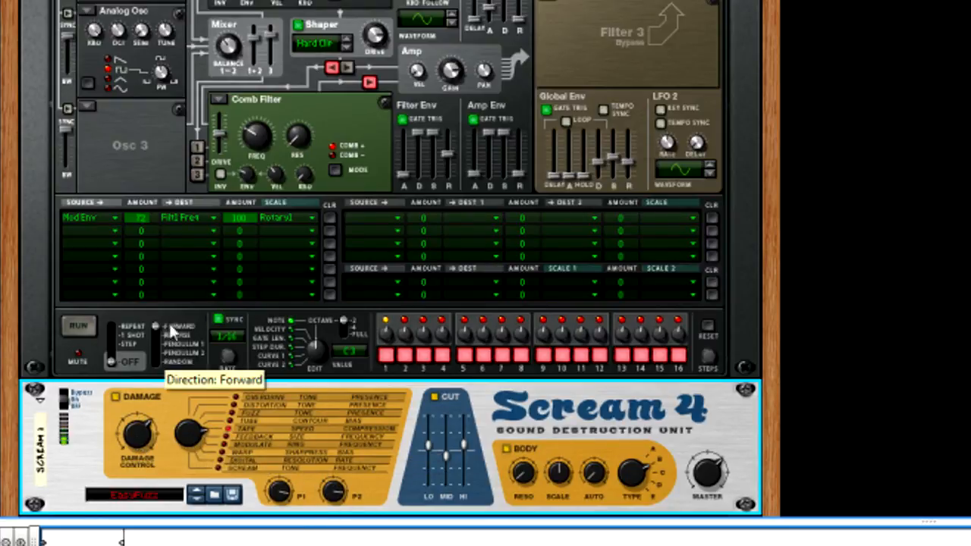
- Combine the Thor synthesizer and the Scream 4 unit into a single Combinator
scroll(159, 352, down, 5)
right_click(695, 211)
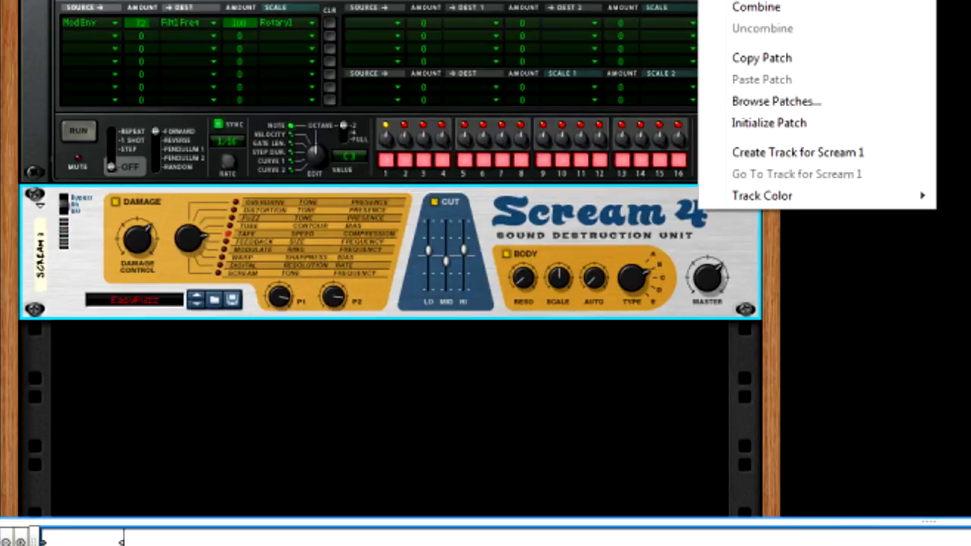
click(36, 113)
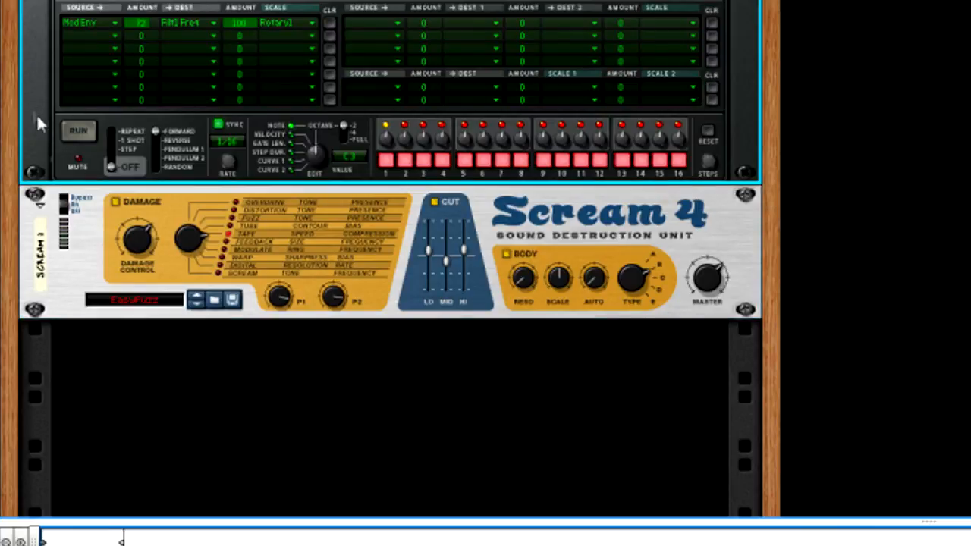
shift+click(33, 233)
right_click(53, 88)
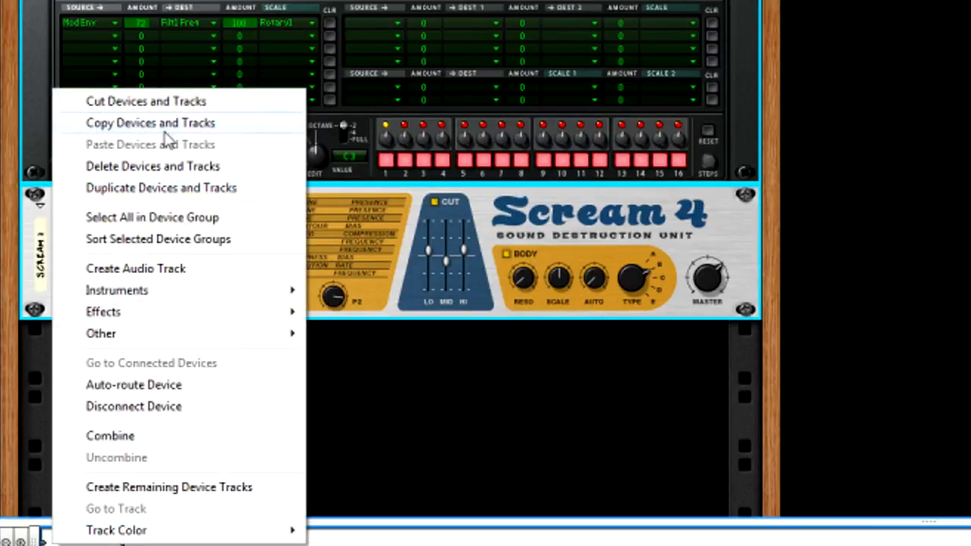
click(136, 439)
- Set LFO 1 as the source of the first two-destination row in Thor's modulation matrix
scroll(305, 248, up, 3)
scroll(350, 129, up, 2)
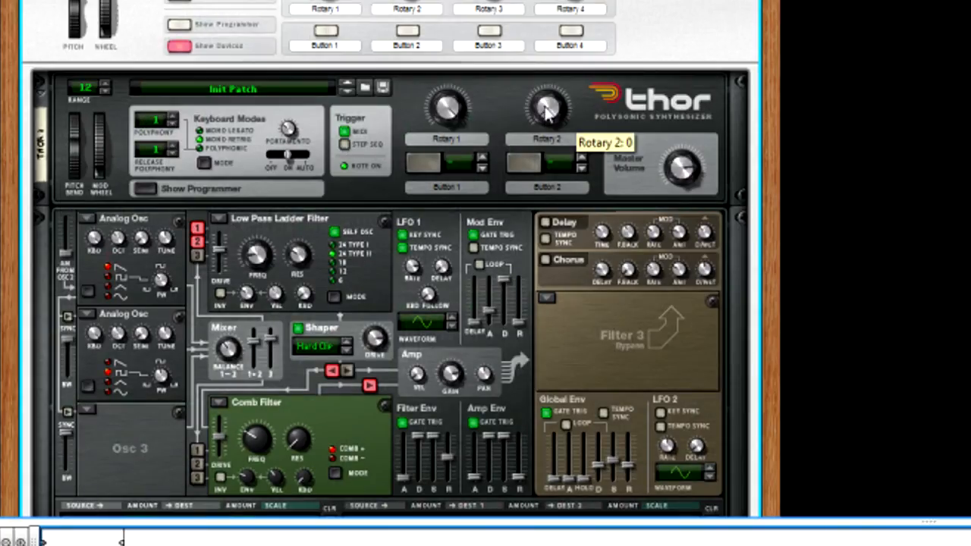
scroll(524, 119, up, 1)
scroll(524, 151, up, 3)
scroll(523, 252, down, 8)
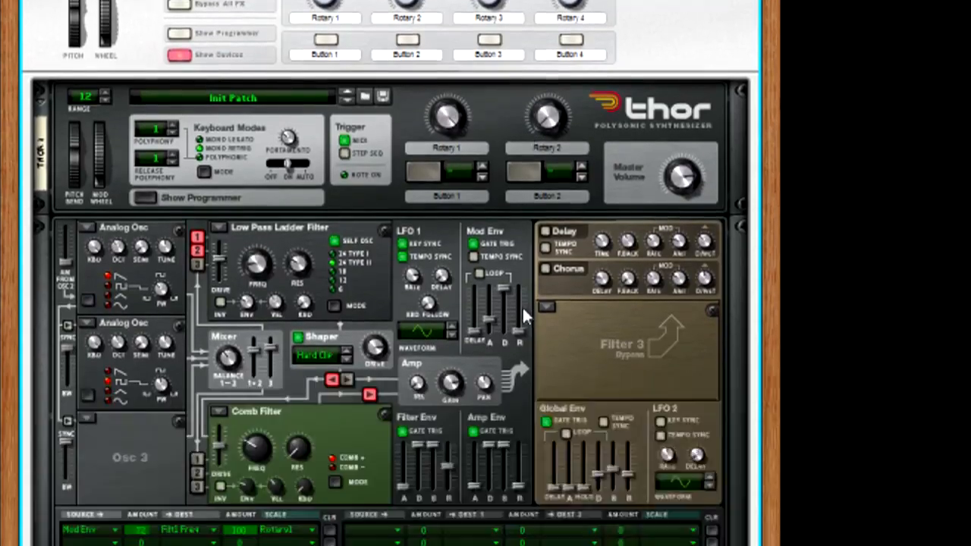
click(380, 363)
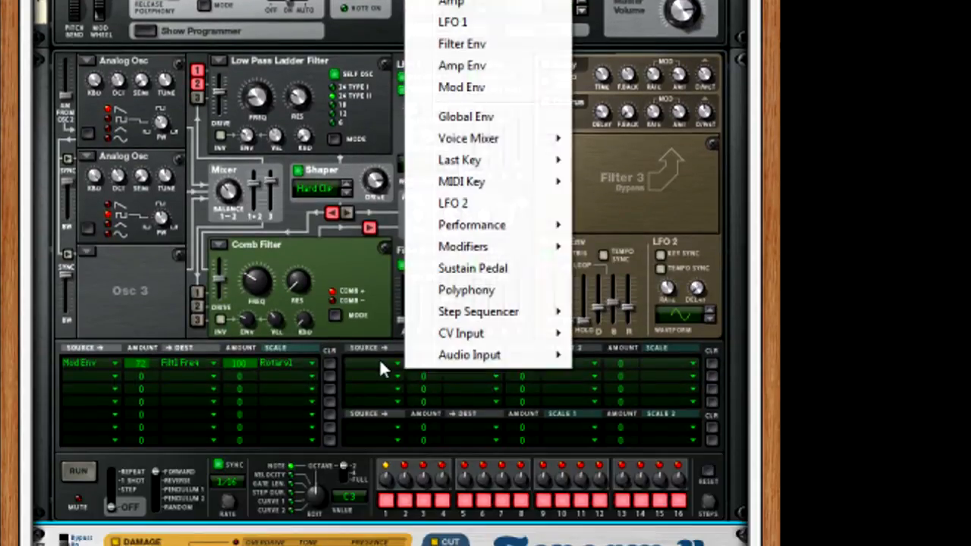
click(728, 270)
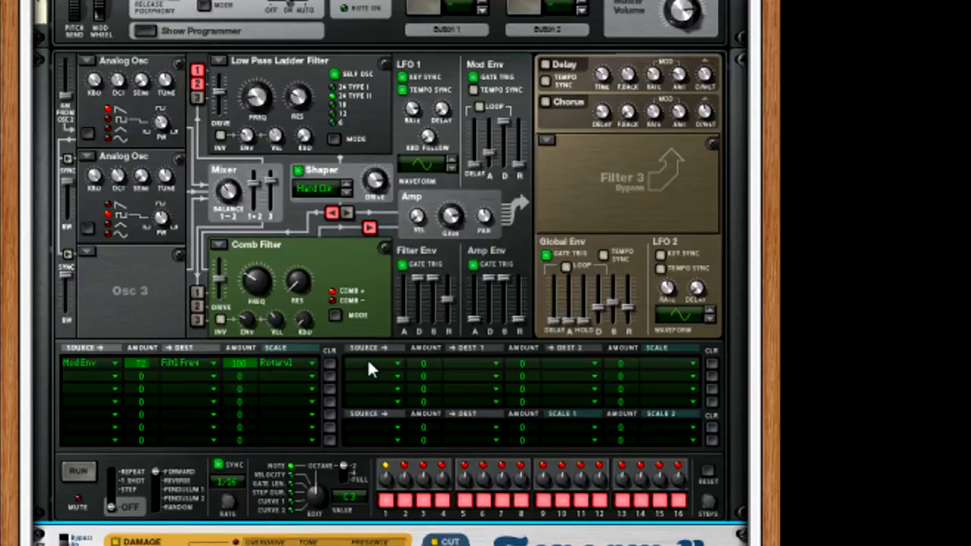
click(369, 364)
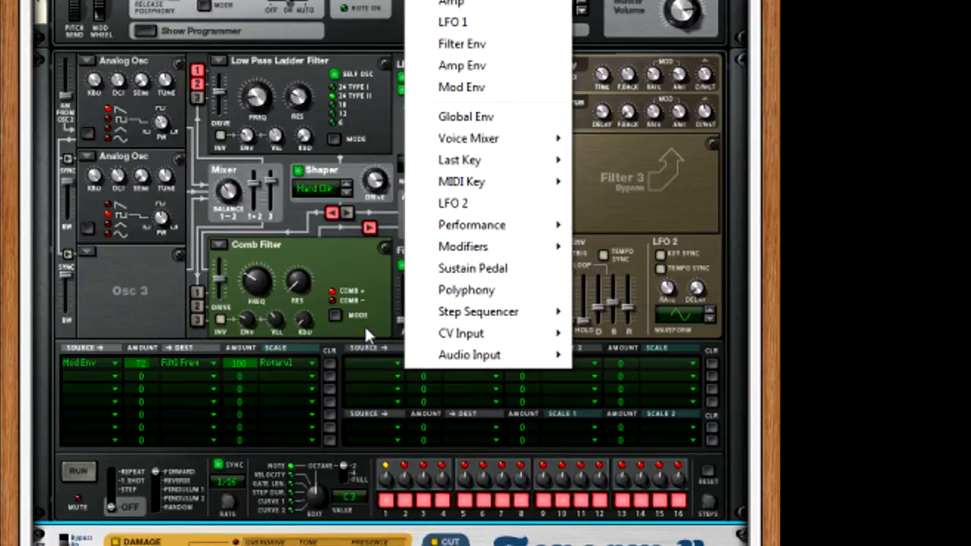
click(455, 22)
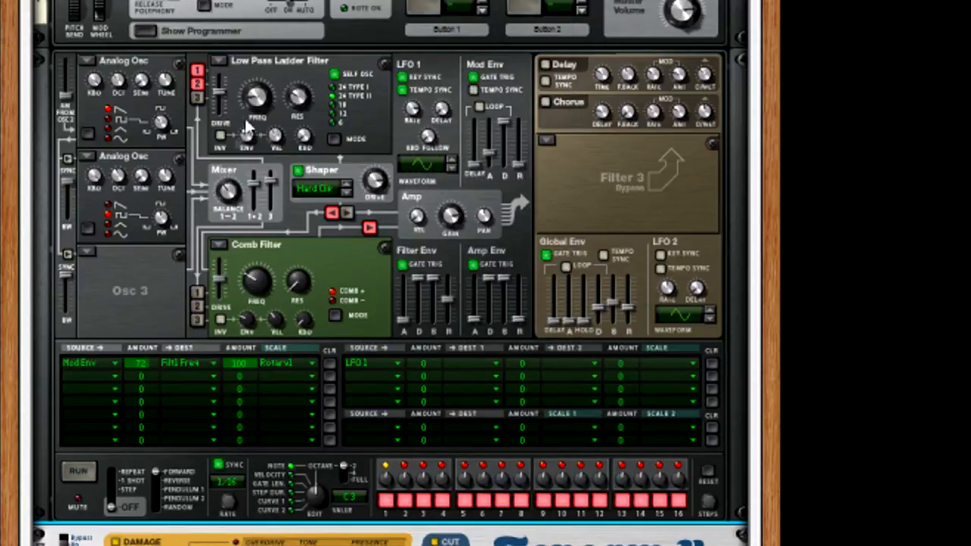
- Assign filter 1 frequency and filter 2 frequency as the LFO 1 row's first and second destinations
click(451, 364)
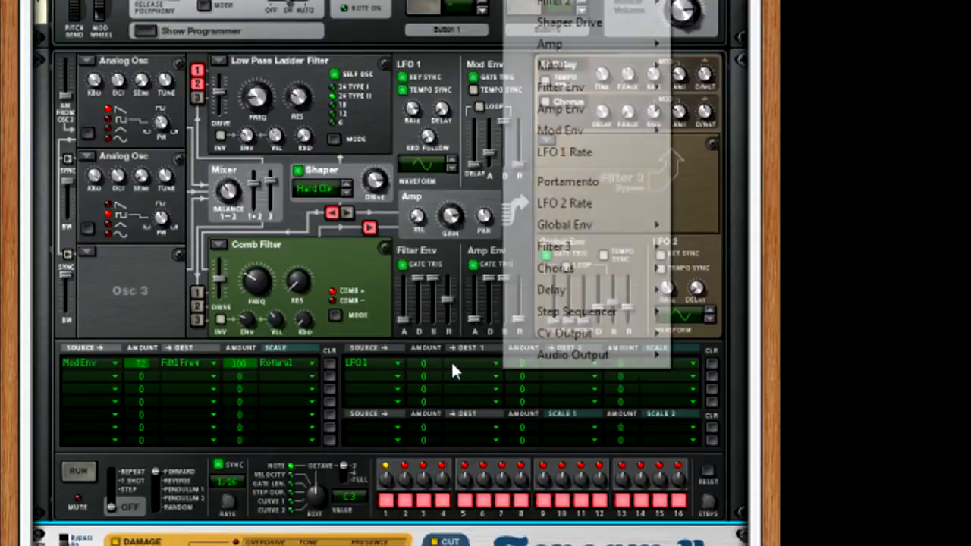
mouse_move(566, 0)
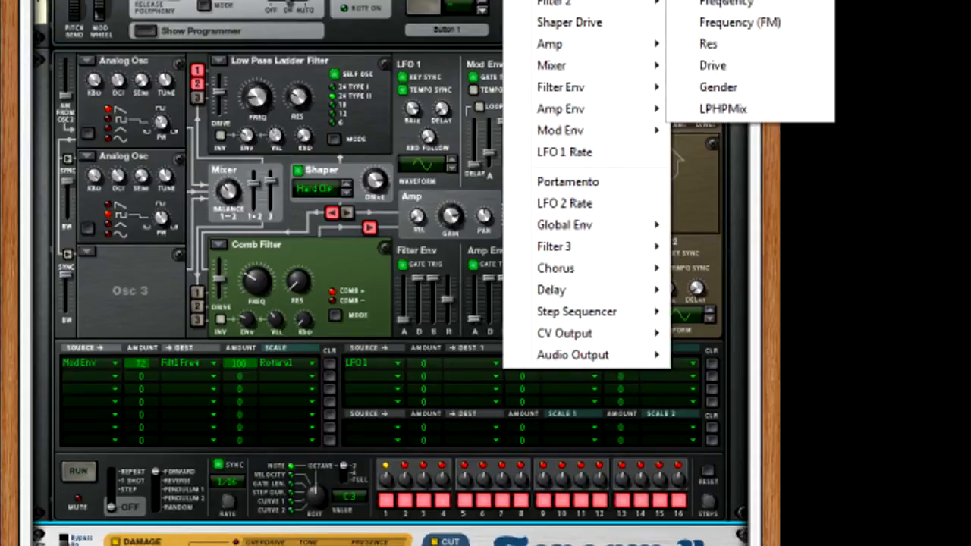
click(717, 2)
click(559, 364)
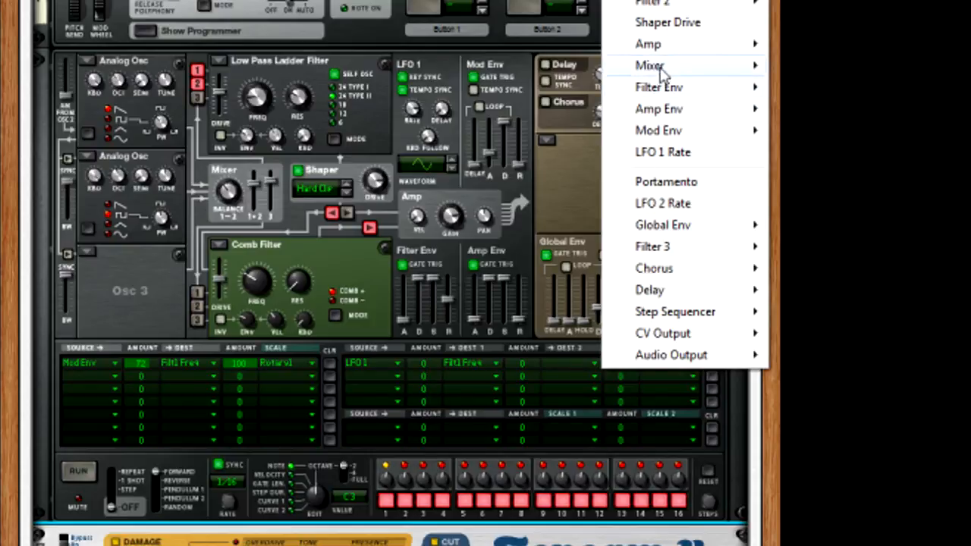
mouse_move(673, 3)
click(826, 23)
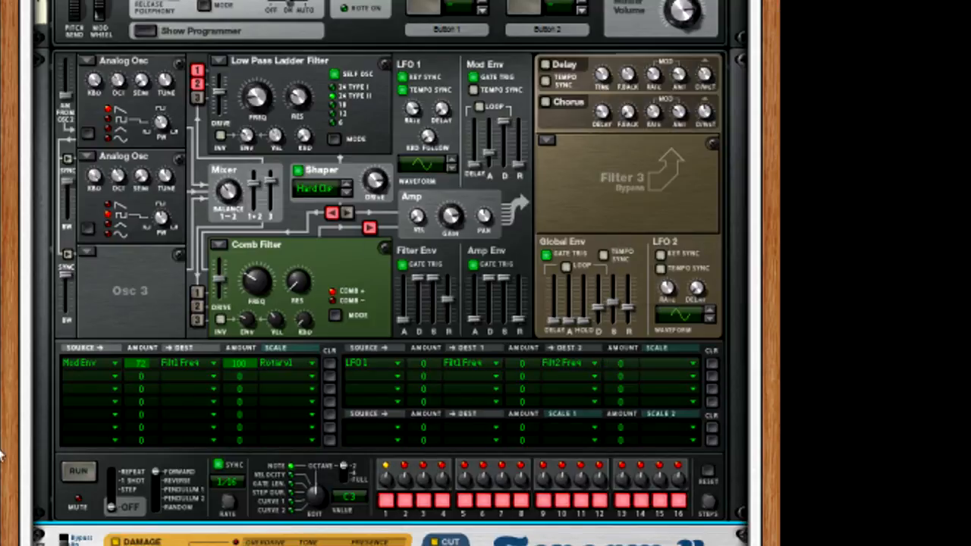
- Clear the Mod Env source from its row and set the LFO 1 amounts to 81 for filter 1 and -69 for filter 2
click(79, 364)
click(168, 2)
drag(421, 358, 430, 333)
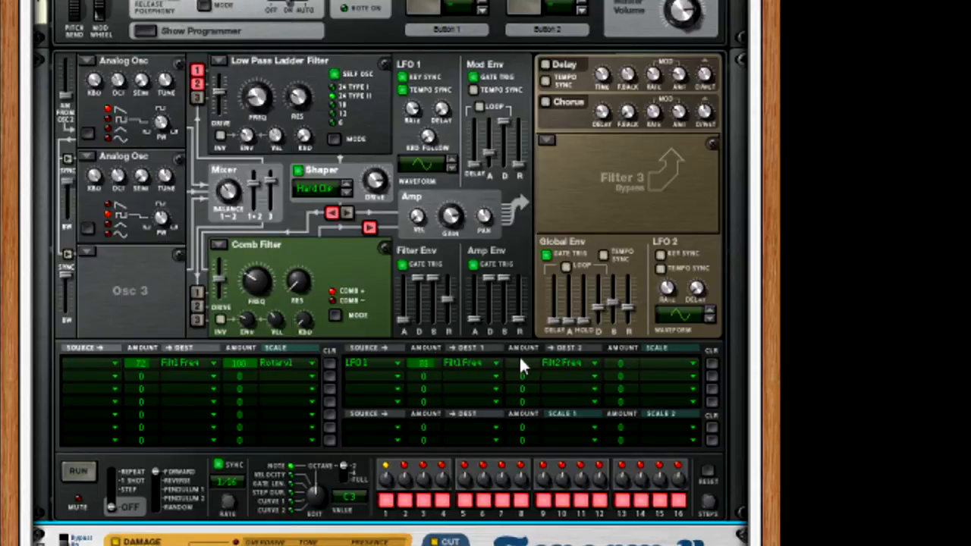
mouse_move(521, 362)
mouse_down()
mouse_move(514, 383)
mouse_move(518, 360)
mouse_up()
scroll(407, 501, up, 10)
scroll(407, 497, down, 5)
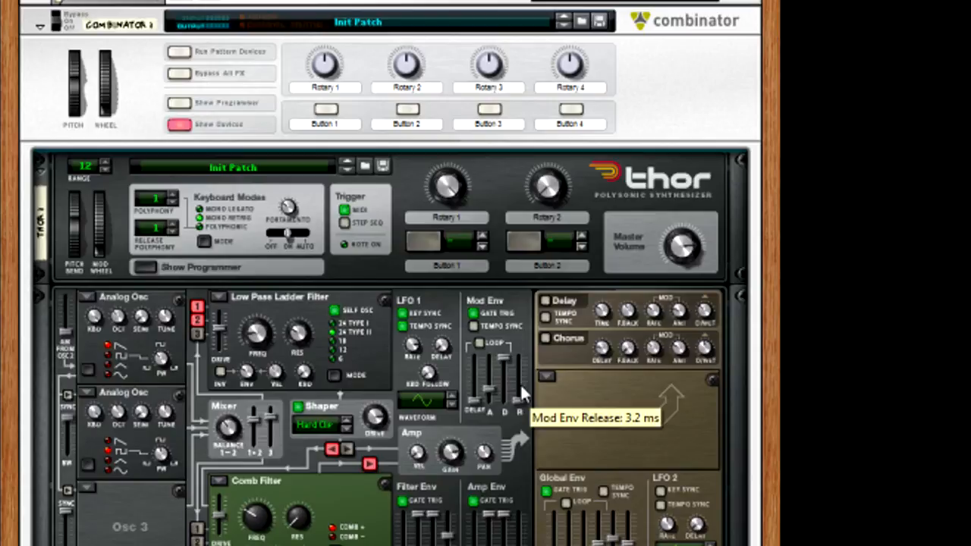
scroll(500, 334, down, 5)
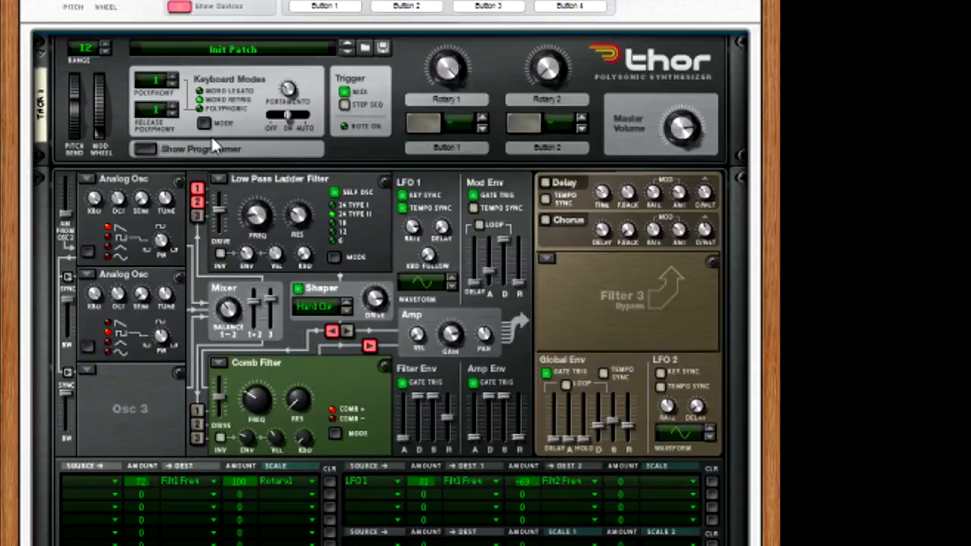
scroll(211, 135, down, 5)
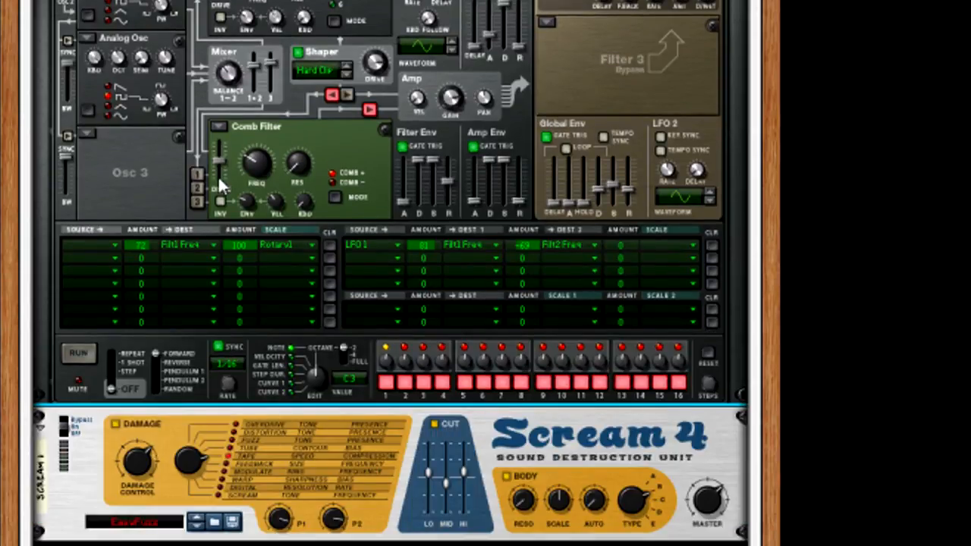
scroll(253, 340, up, 3)
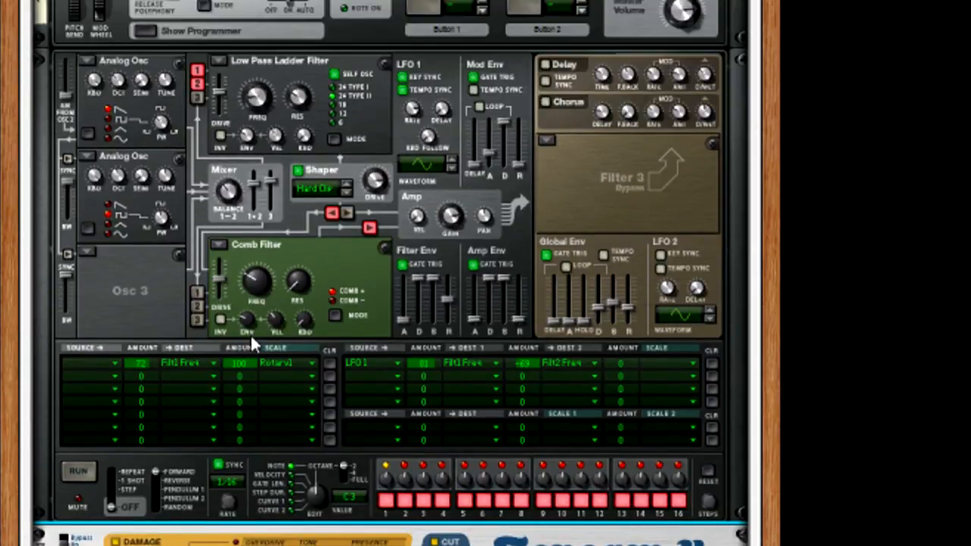